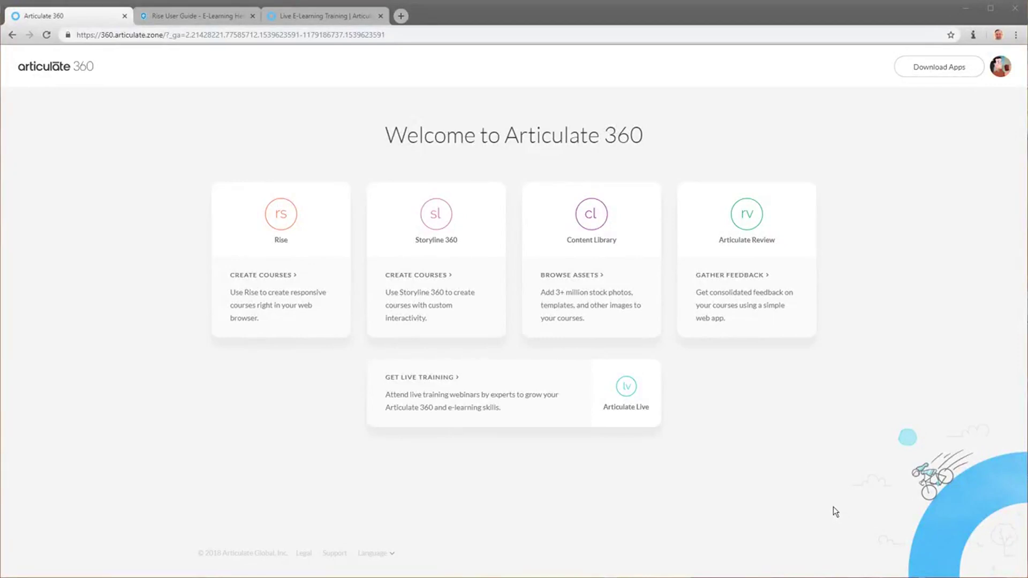
Step: Open Rise and compare the list and tile views of the courses, checking the available sort orders
{"action": "left_click", "coordinate": [277, 214]}
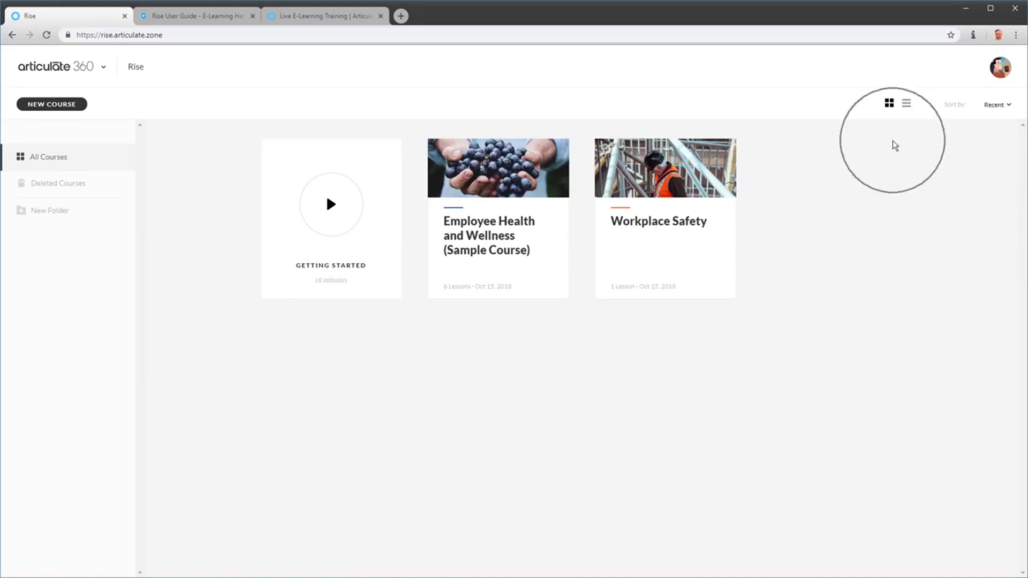
{"action": "left_click", "coordinate": [908, 104]}
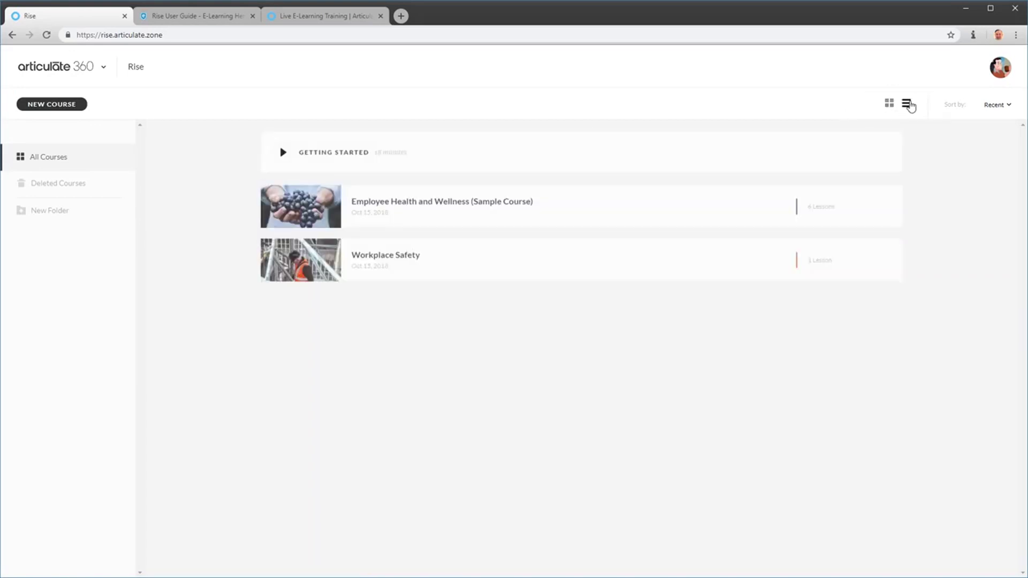
{"action": "left_click", "coordinate": [1003, 109]}
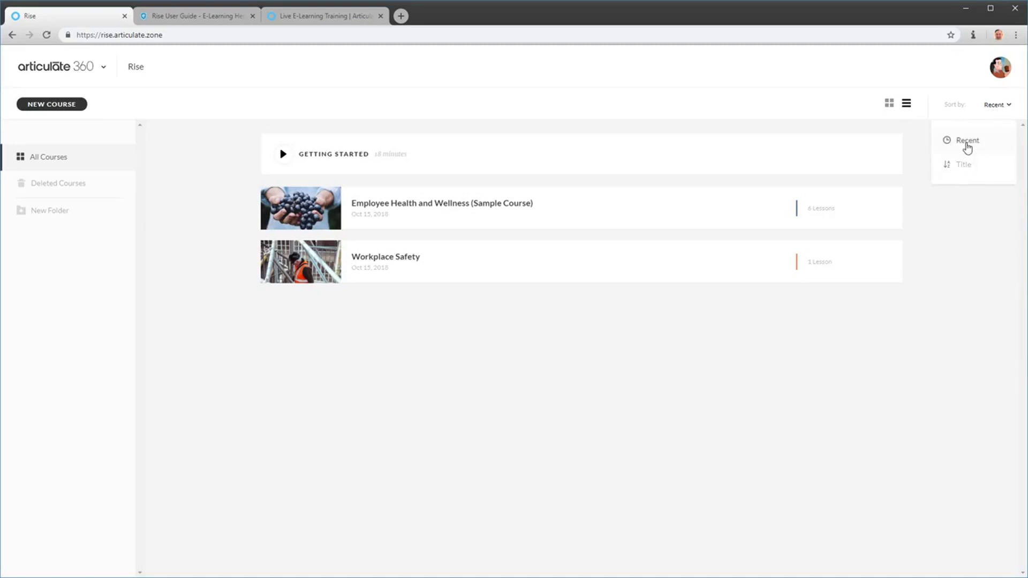
{"action": "left_click", "coordinate": [889, 105]}
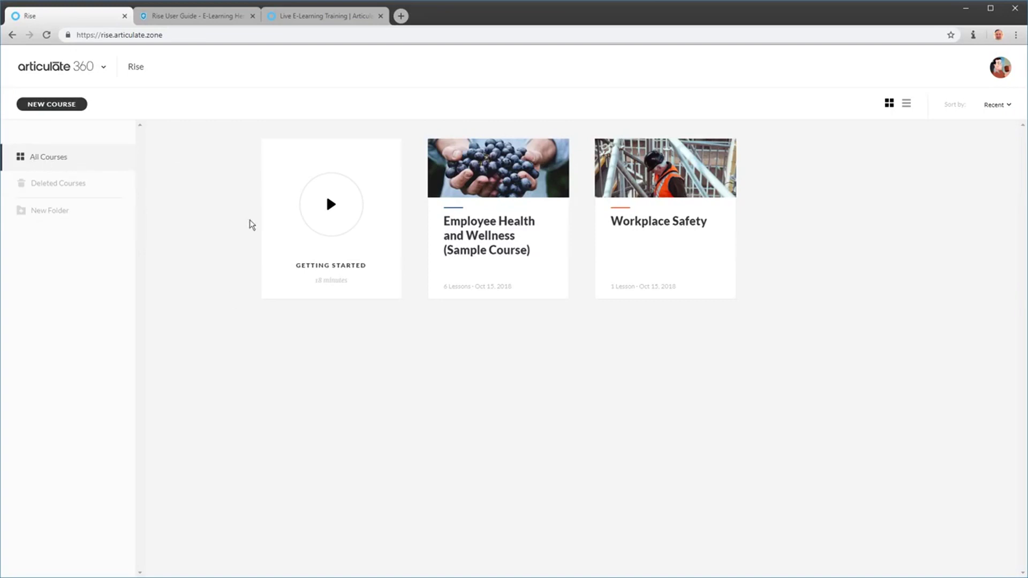
Step: Create a new course folder titled Safety
{"action": "left_click", "coordinate": [47, 215]}
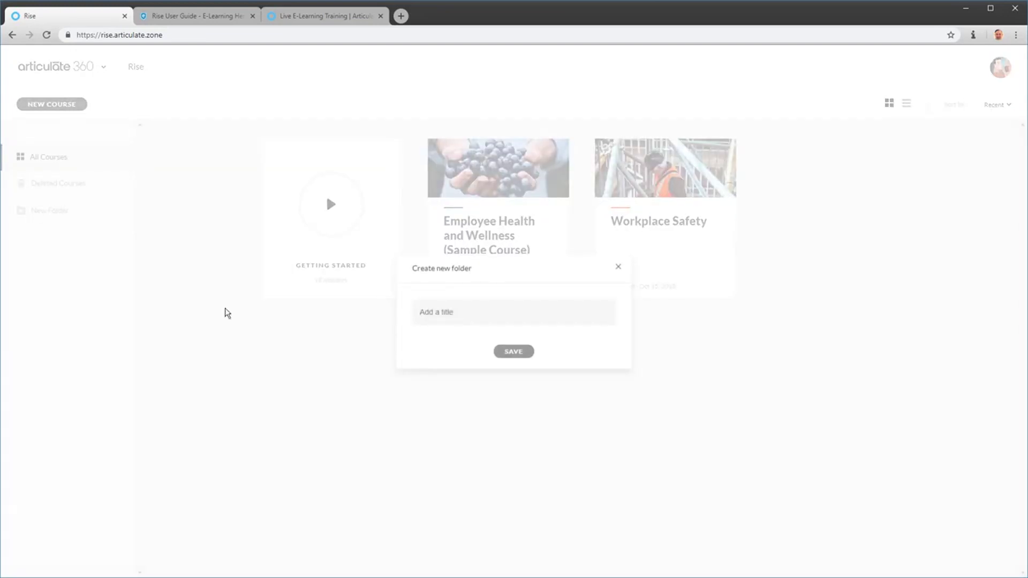
{"action": "type", "text": "Safety"}
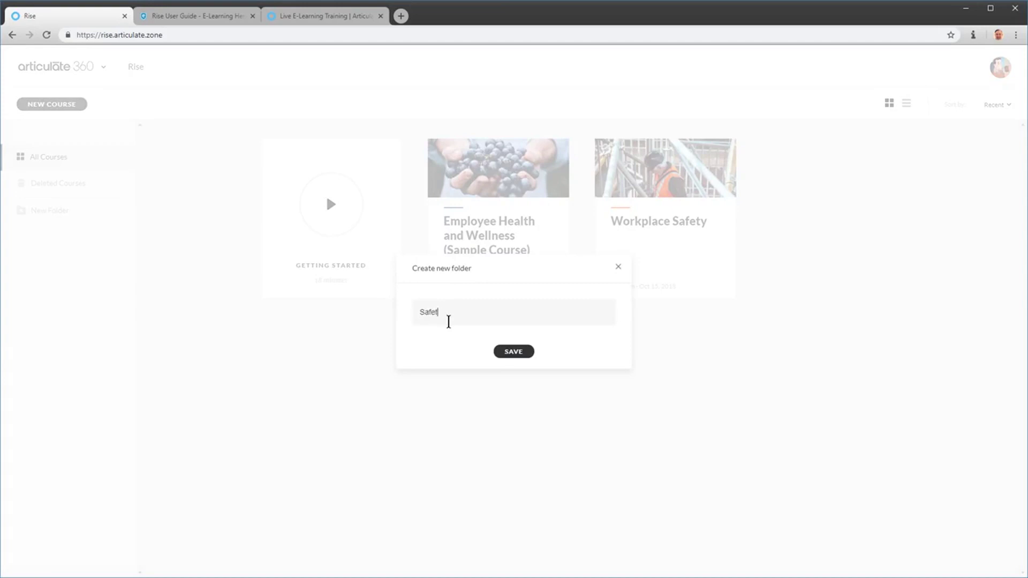
{"action": "left_click", "coordinate": [523, 355]}
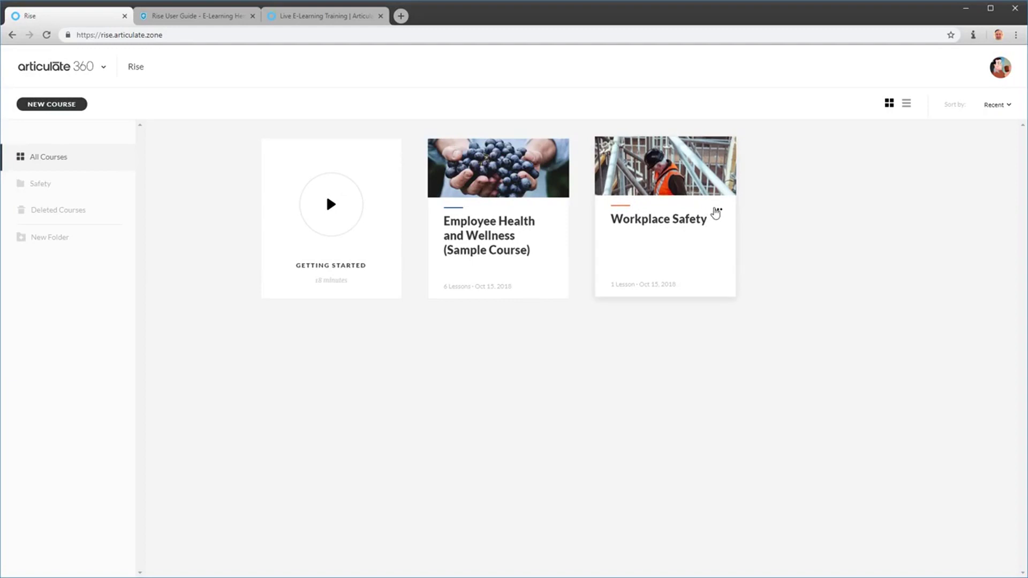
Step: Move the Workplace Safety course into the Safety folder
{"action": "left_click", "coordinate": [717, 212]}
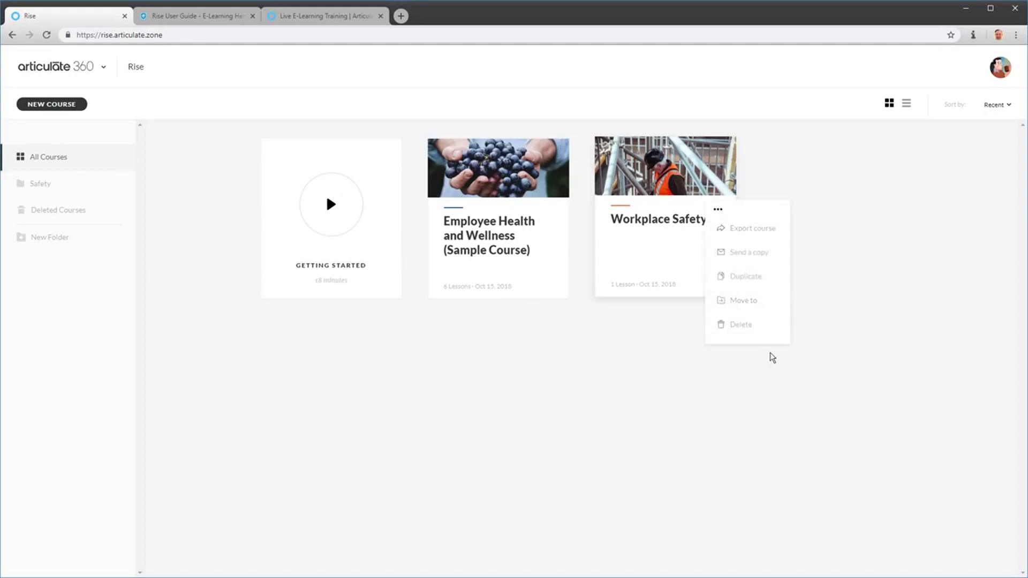
{"action": "left_click", "coordinate": [747, 300]}
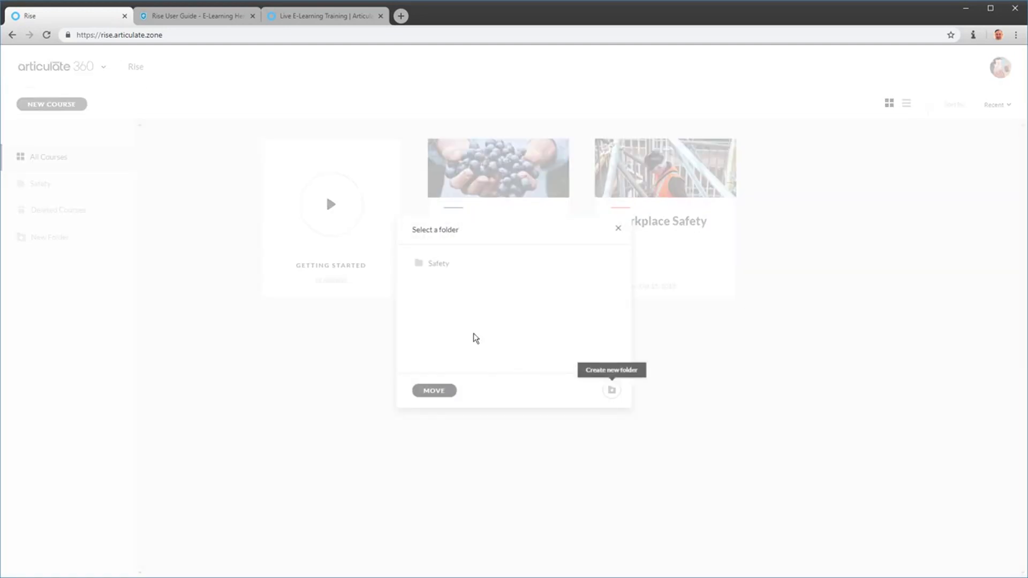
{"action": "left_click", "coordinate": [438, 272]}
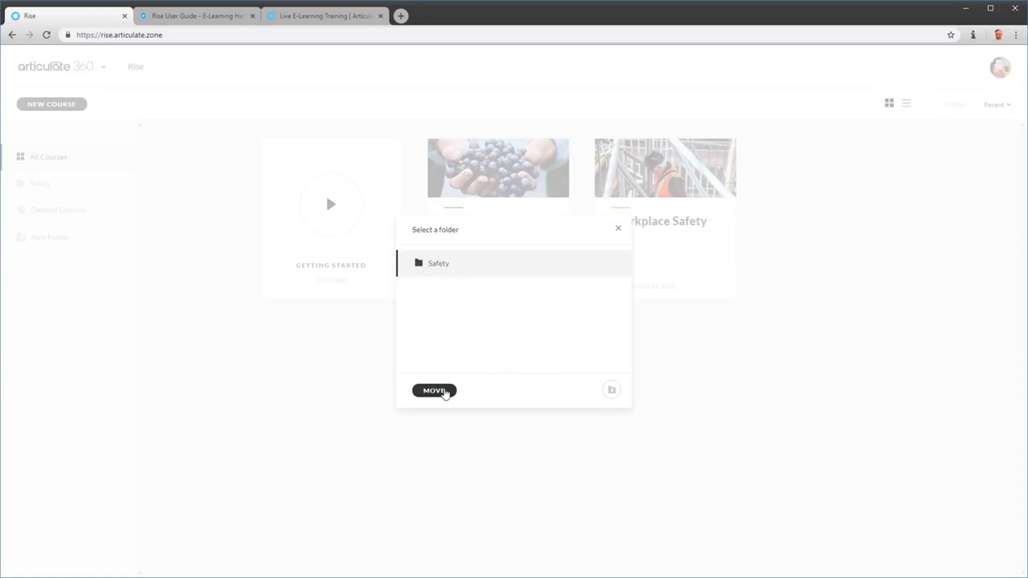
{"action": "left_click", "coordinate": [446, 391]}
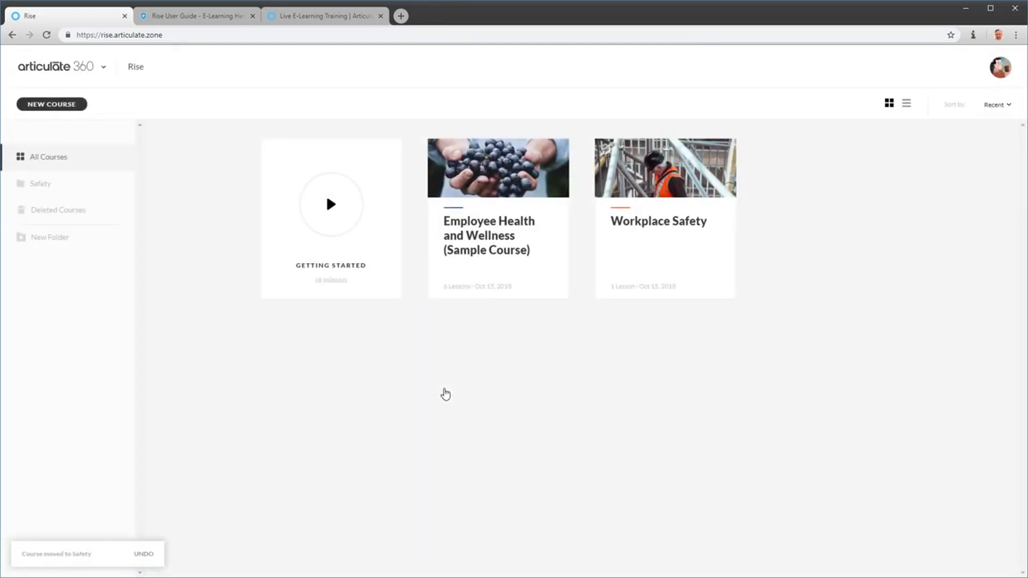
Step: Open the Safety folder and remove the Workplace Safety course from it
{"action": "left_click", "coordinate": [39, 183]}
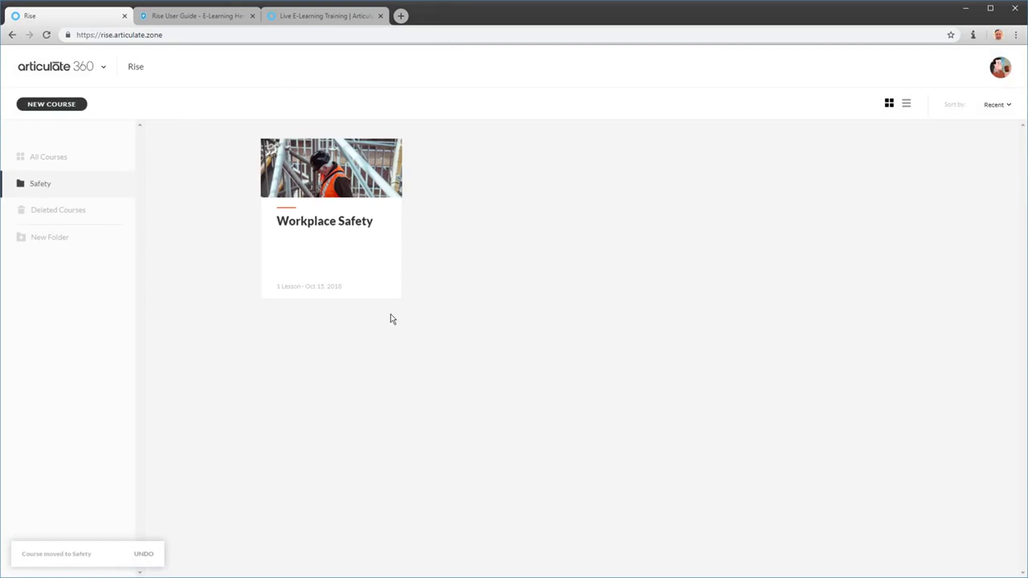
{"action": "mouse_move", "coordinate": [386, 213]}
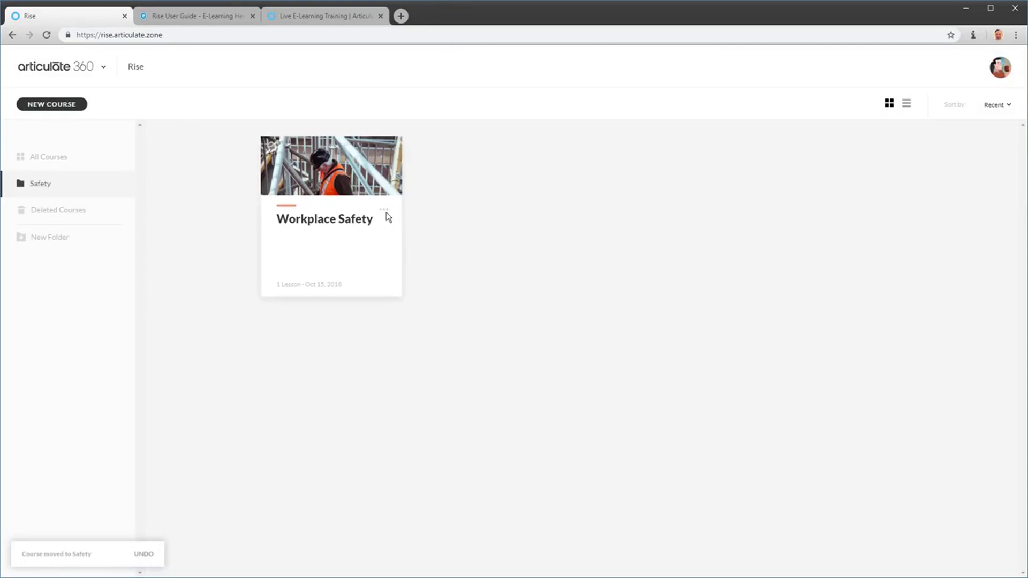
{"action": "left_click", "coordinate": [384, 210]}
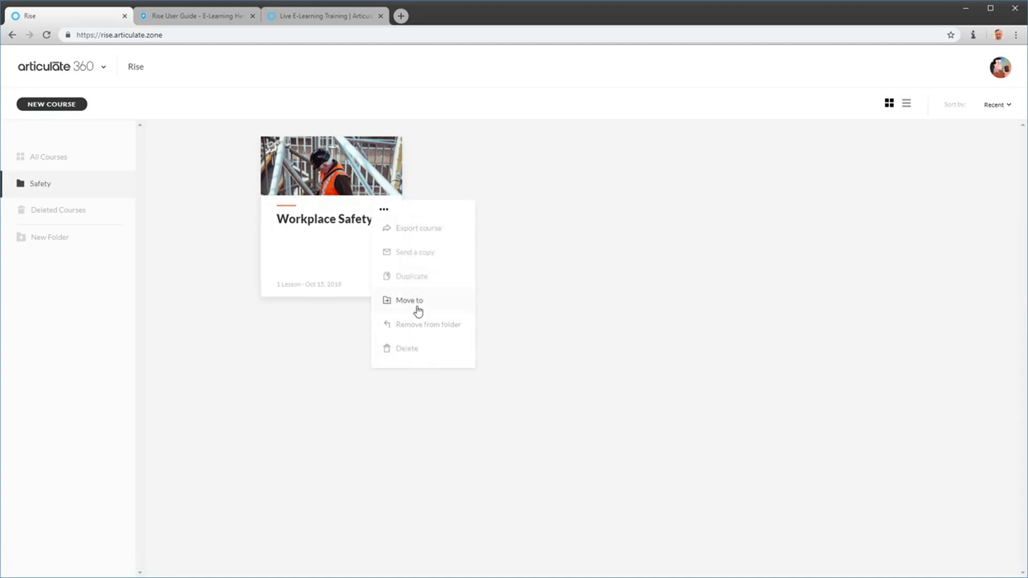
{"action": "left_click", "coordinate": [426, 327]}
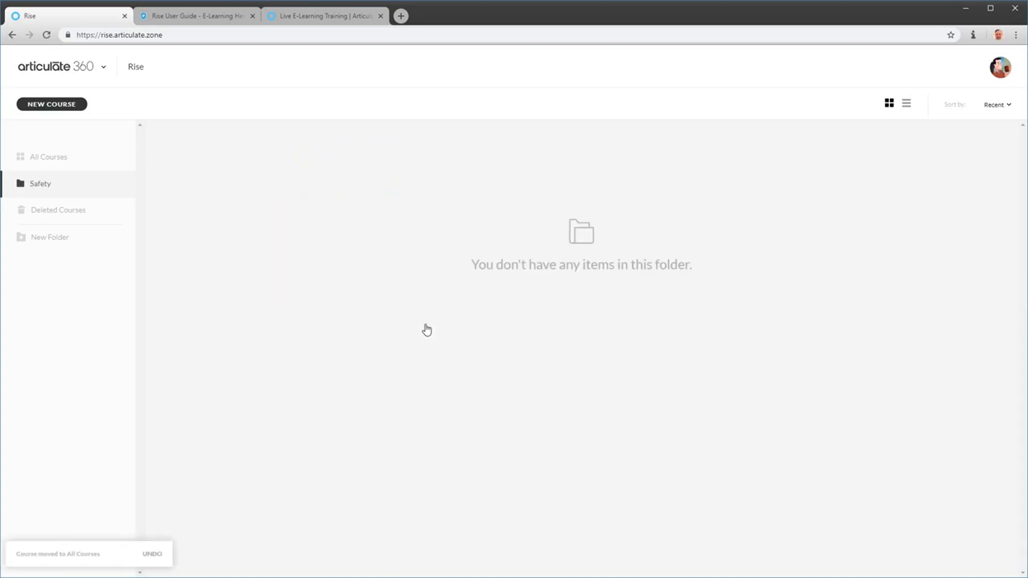
Step: Delete the Safety folder
{"action": "mouse_move", "coordinate": [39, 195]}
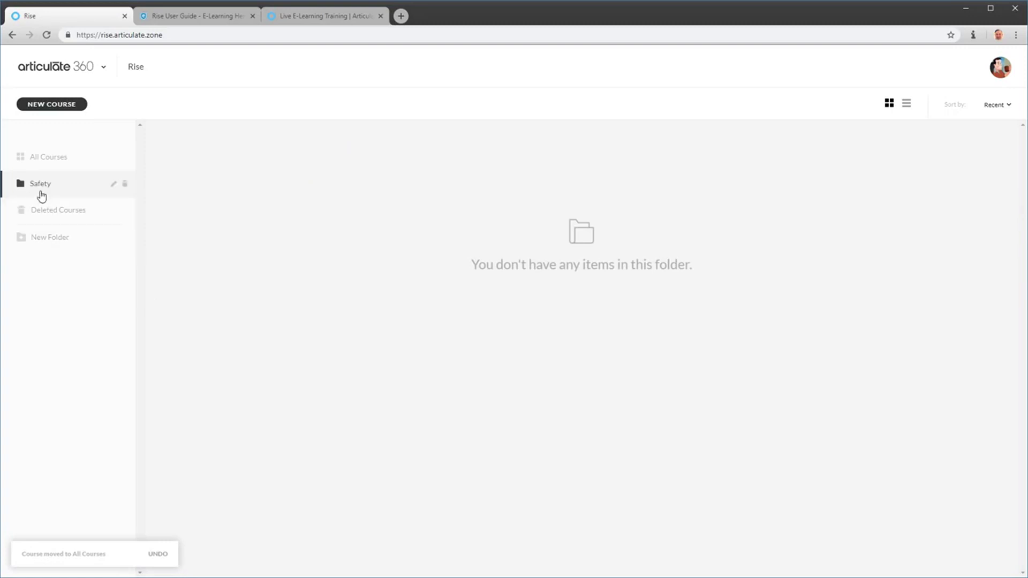
{"action": "left_click", "coordinate": [125, 186]}
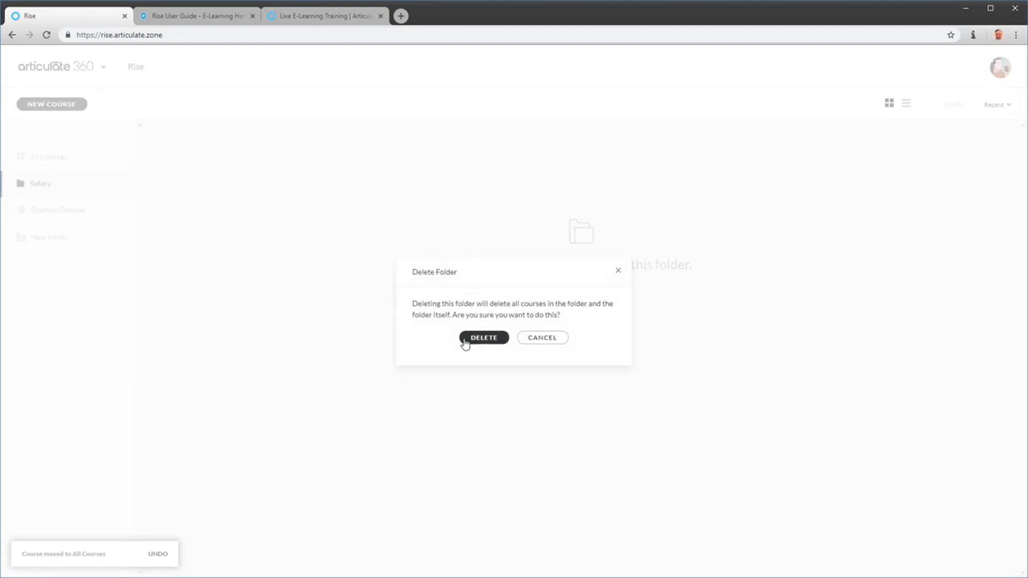
{"action": "left_click", "coordinate": [484, 339]}
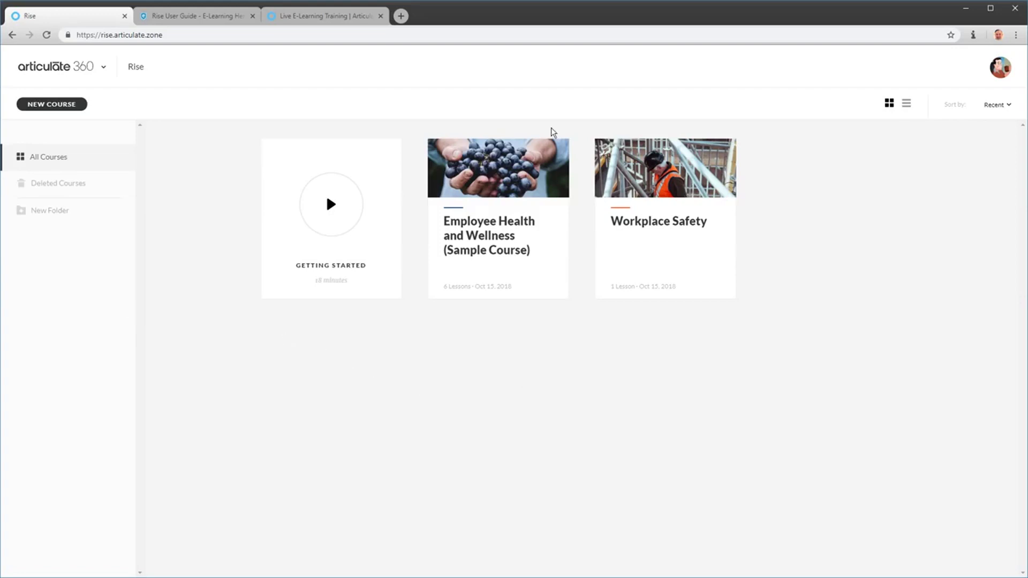
Step: Preview the Employee Health and Wellness sample course in the portrait phone layout and start reading its first lesson
{"action": "left_click", "coordinate": [491, 171]}
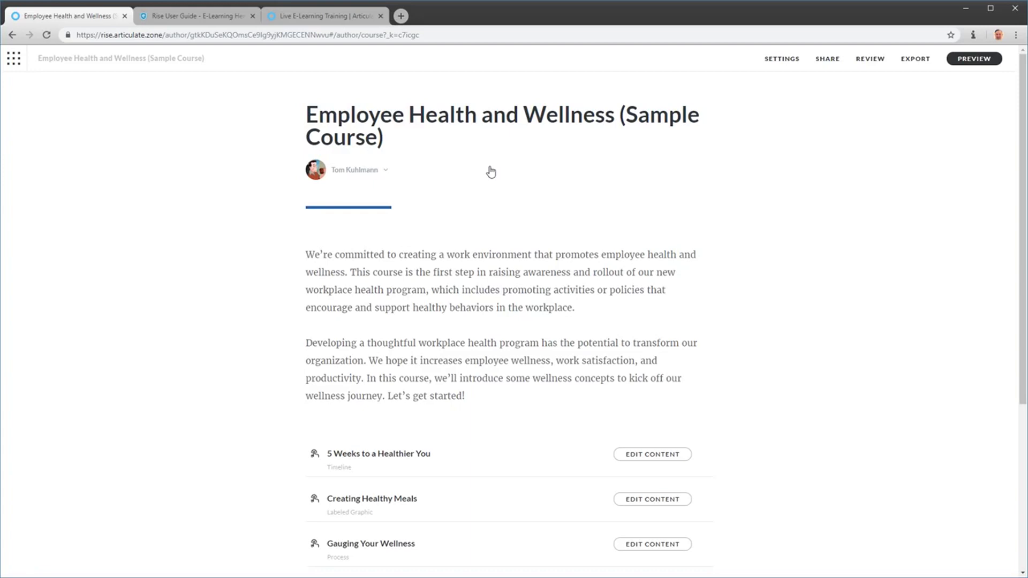
{"action": "left_click", "coordinate": [984, 60]}
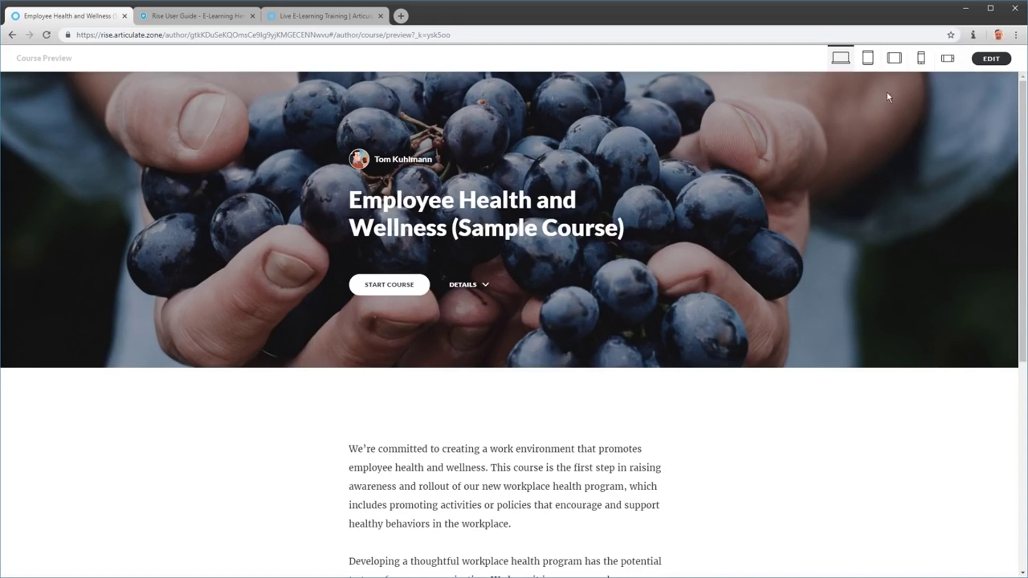
{"action": "left_click", "coordinate": [922, 62]}
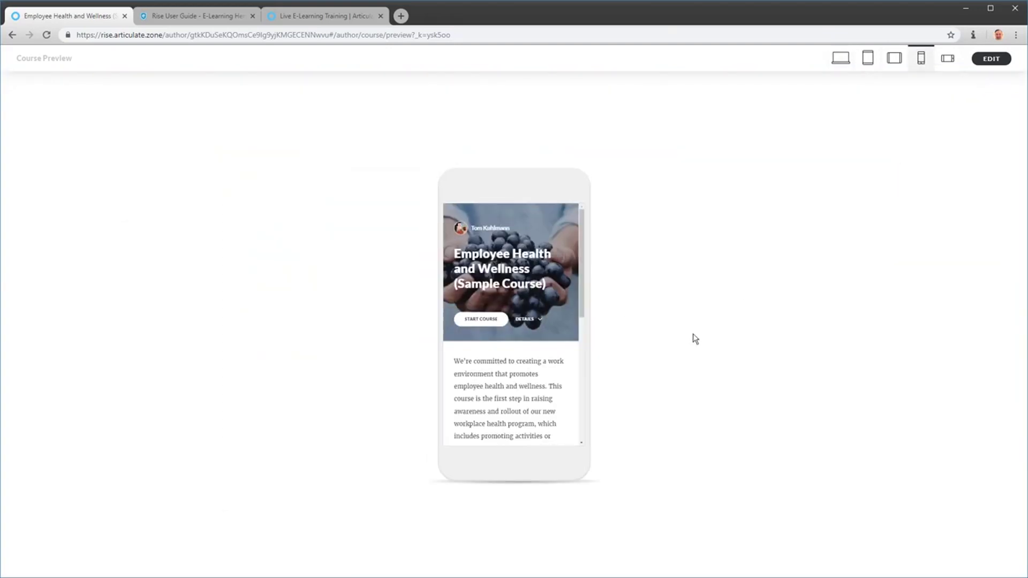
{"action": "left_click", "coordinate": [481, 319]}
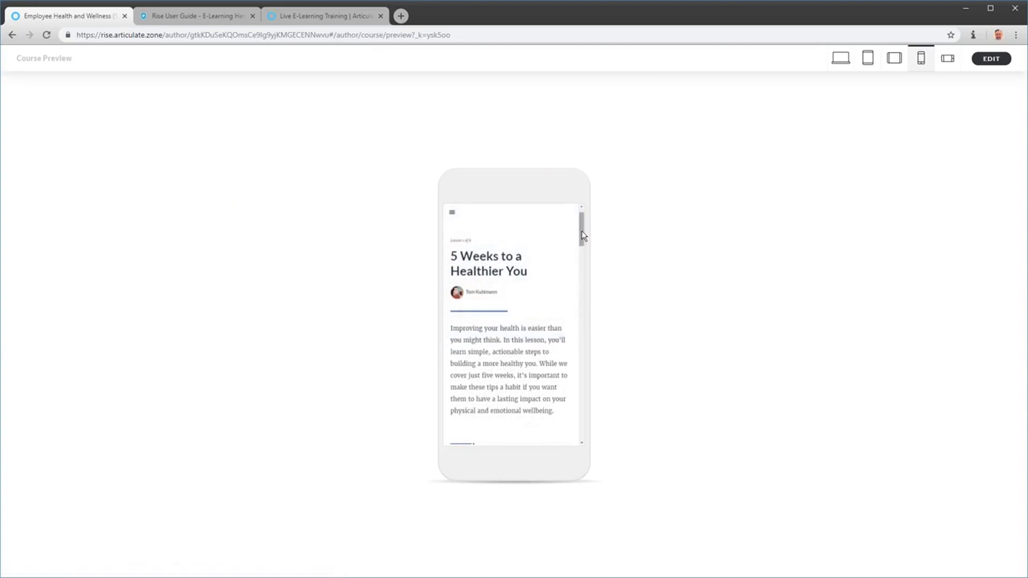
{"action": "left_click_drag", "start_coordinate": [582, 230], "coordinate": [583, 275]}
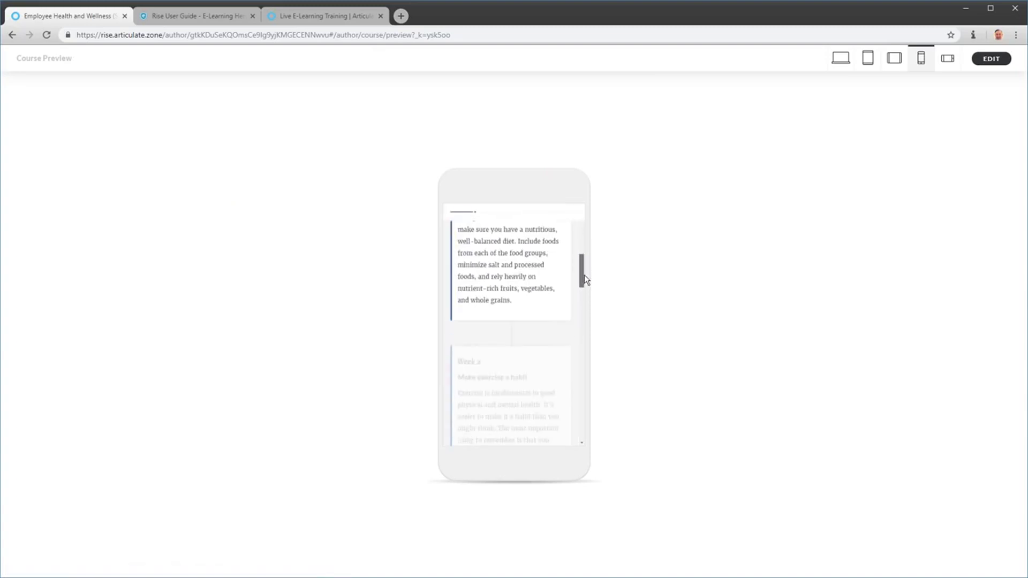
Step: Compare the lesson in landscape tablet and portrait phone layouts, and show and hide the lesson menu on the phone
{"action": "left_click", "coordinate": [895, 59]}
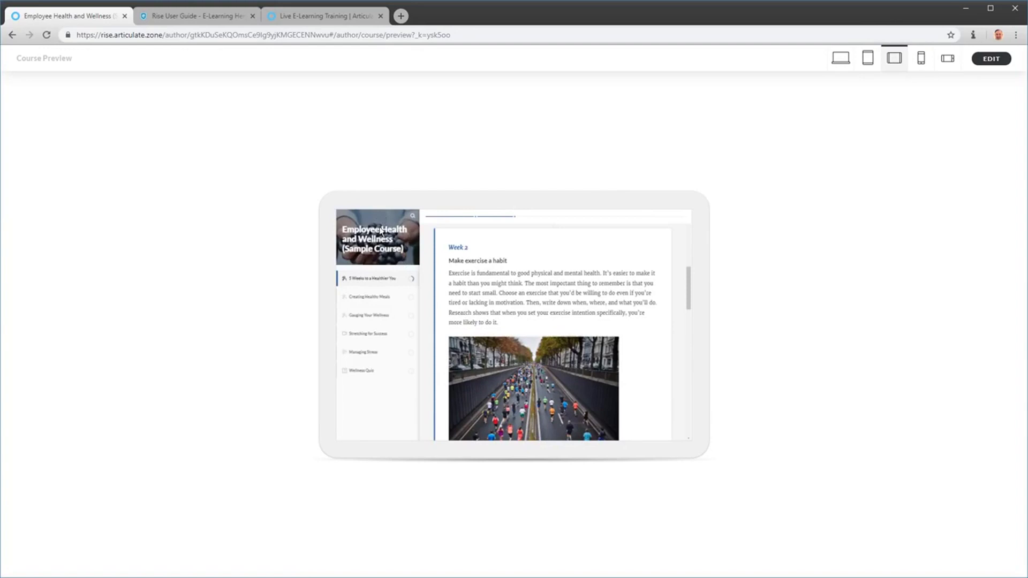
{"action": "left_click", "coordinate": [921, 62]}
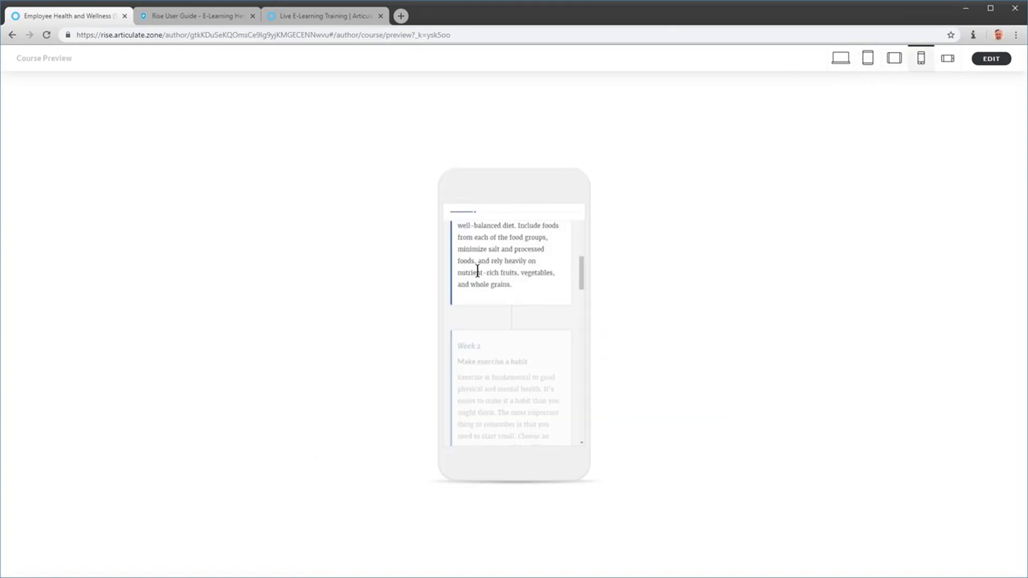
{"action": "left_click_drag", "start_coordinate": [584, 285], "coordinate": [585, 237]}
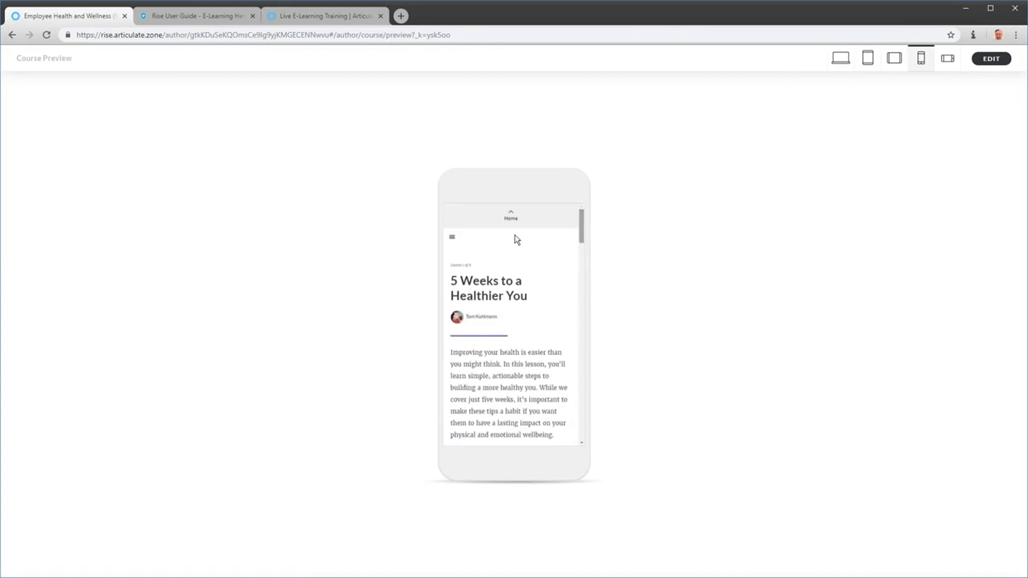
{"action": "left_click", "coordinate": [453, 241]}
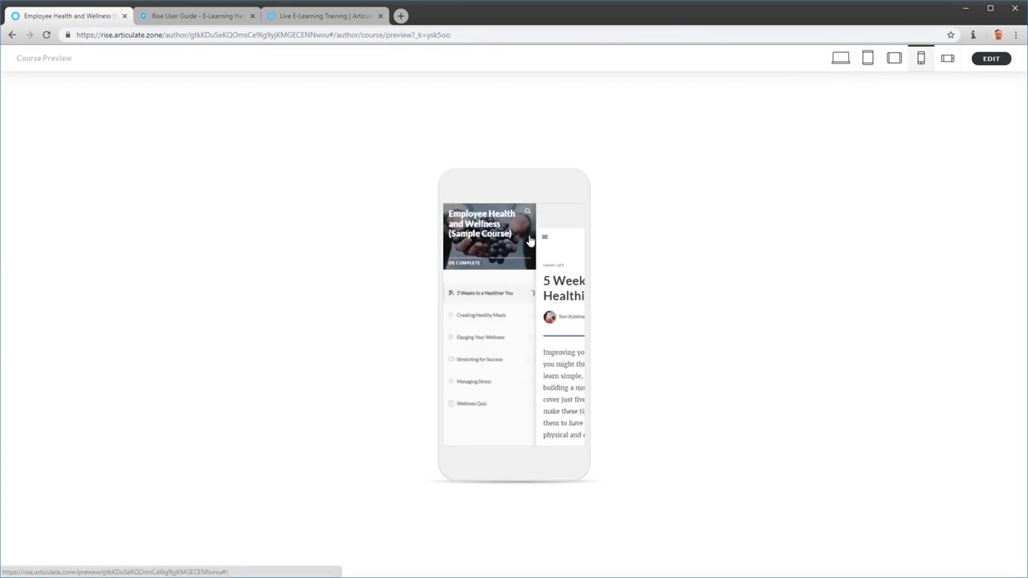
{"action": "left_click", "coordinate": [545, 240]}
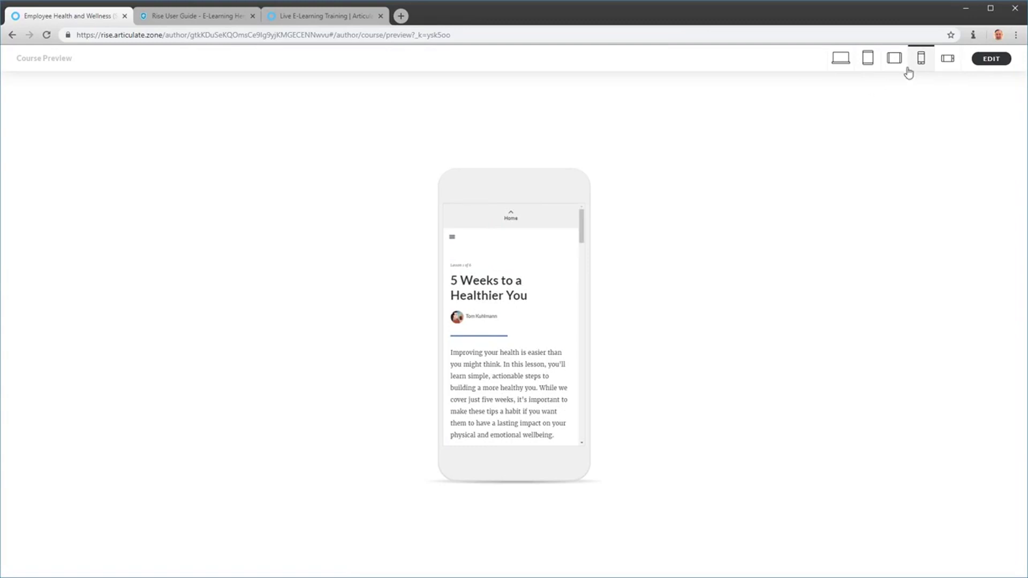
Step: Preview the course in desktop layout and look at the Stretching for Success, Managing Stress and Creating Healthy Meals lessons
{"action": "left_click", "coordinate": [838, 59]}
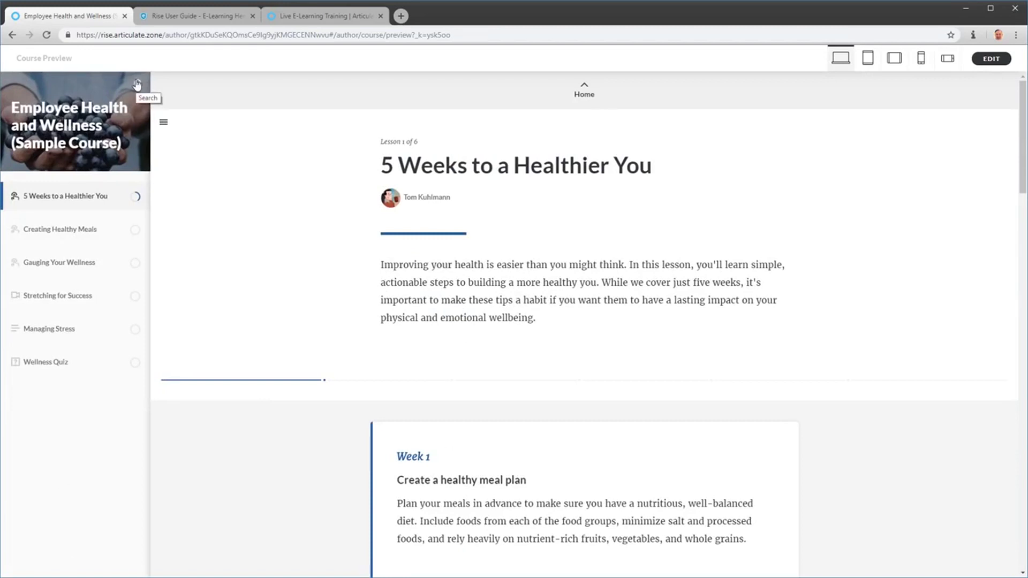
{"action": "left_click", "coordinate": [76, 296]}
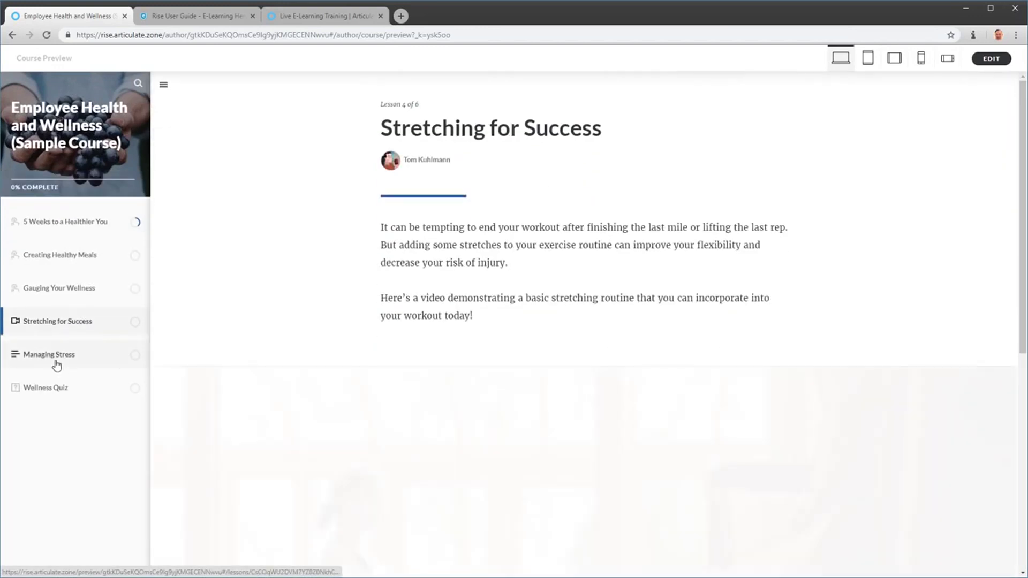
{"action": "left_click", "coordinate": [63, 355]}
{"action": "left_click", "coordinate": [72, 256]}
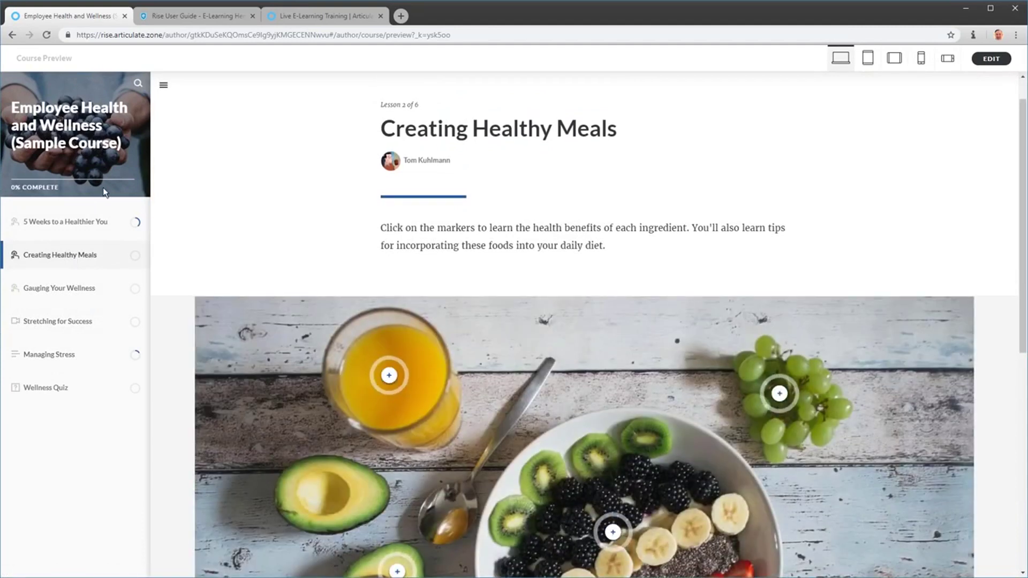
{"action": "left_click", "coordinate": [103, 188]}
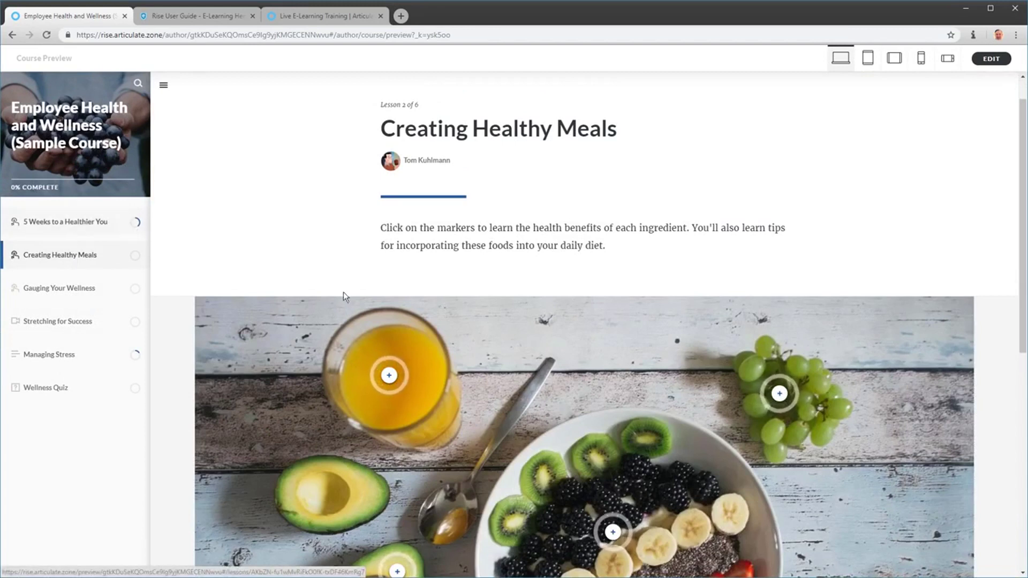
Step: Go through the 5 Weeks to a Healthier You lesson to its end to check progress tracking
{"action": "left_click", "coordinate": [79, 227]}
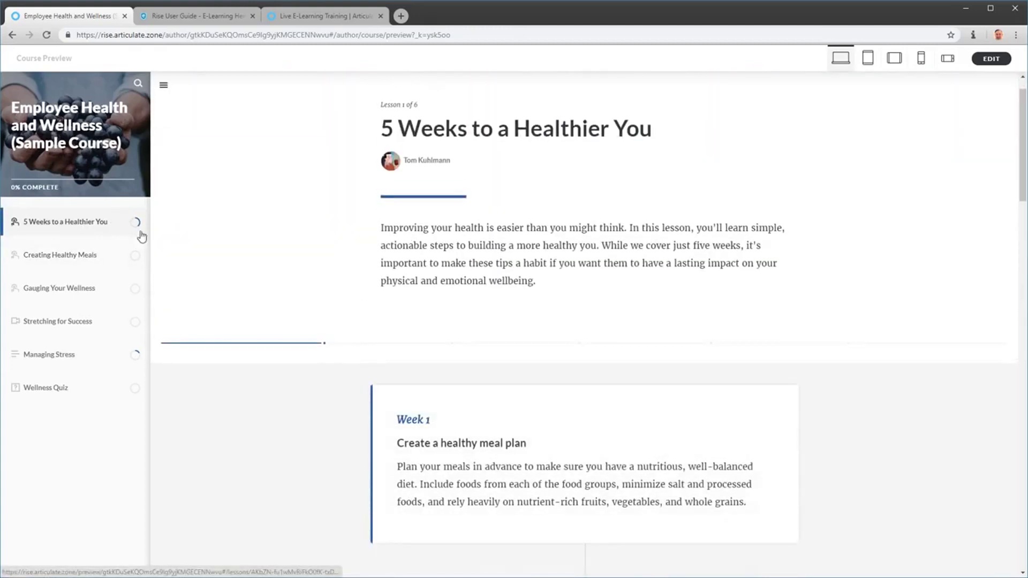
{"action": "scroll", "coordinate": [450, 265], "scroll_direction": "down", "scroll_amount": 12}
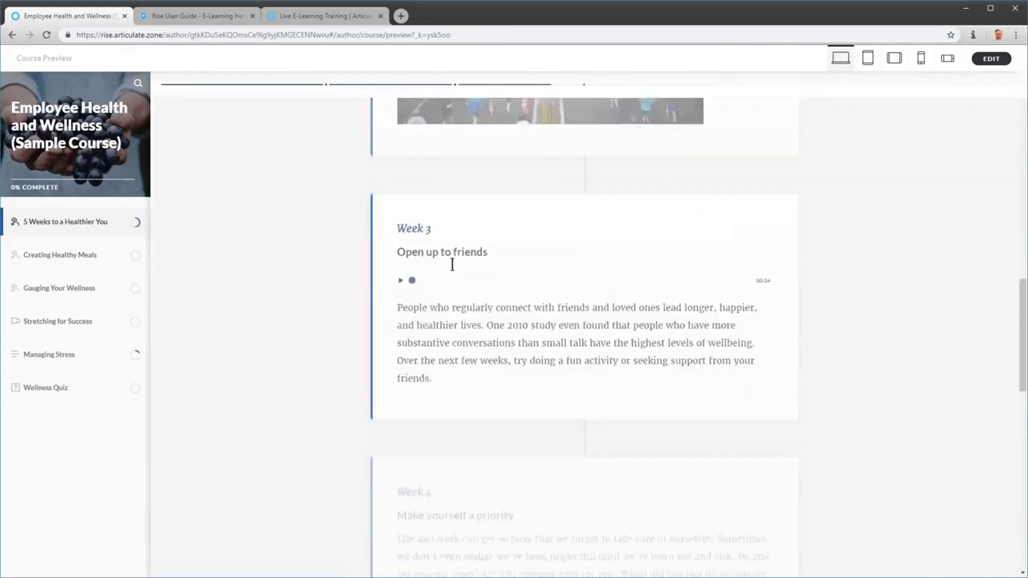
{"action": "scroll", "coordinate": [452, 265], "scroll_direction": "down", "scroll_amount": 15}
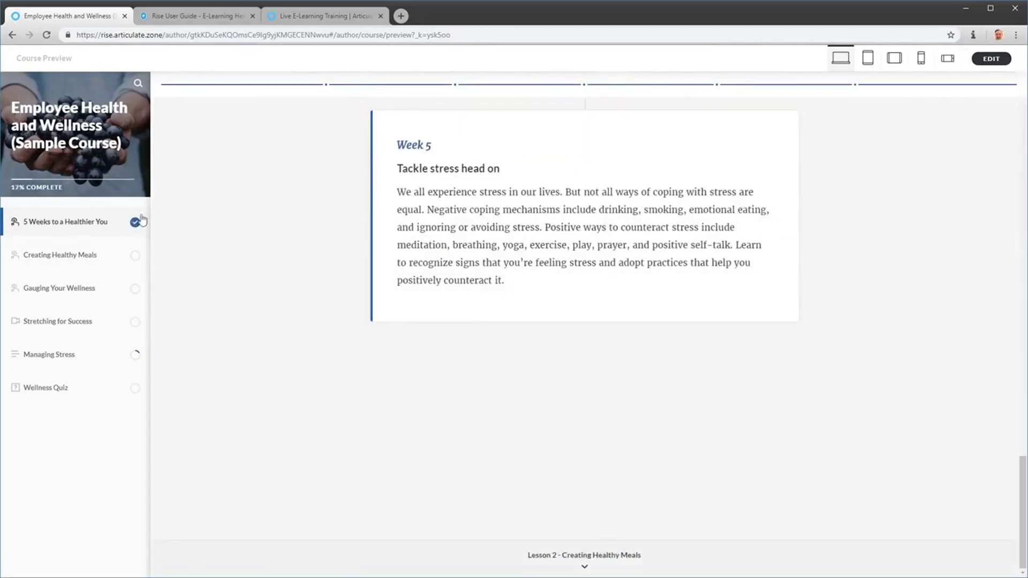
Step: Preview the Creating Healthy Meals, Stretching for Success and Gauging Your Wellness lessons, and view Creating Healthy Meals in the portrait phone layout
{"action": "left_click", "coordinate": [63, 264]}
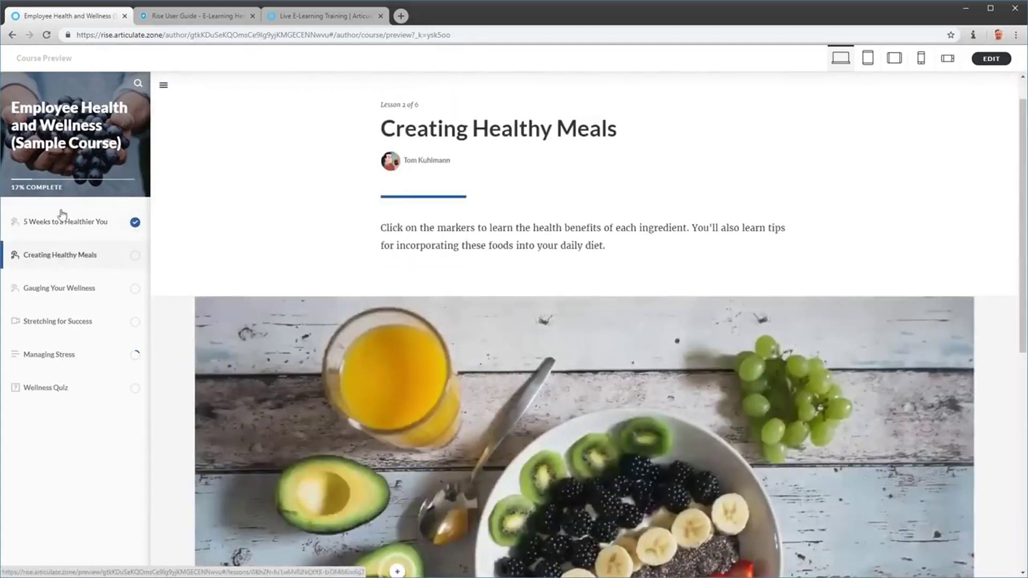
{"action": "left_click", "coordinate": [56, 326]}
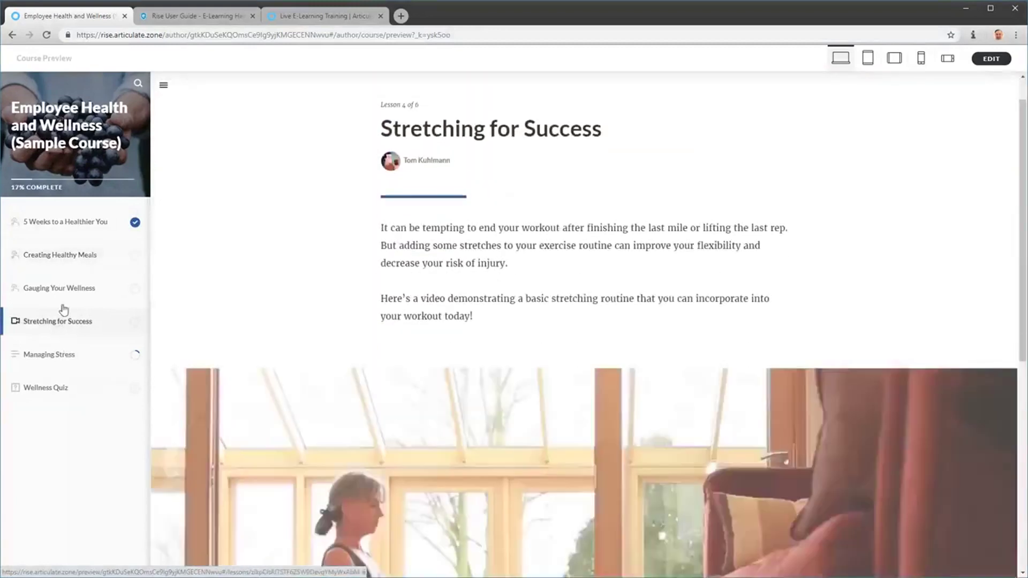
{"action": "left_click", "coordinate": [59, 290]}
{"action": "left_click", "coordinate": [76, 257]}
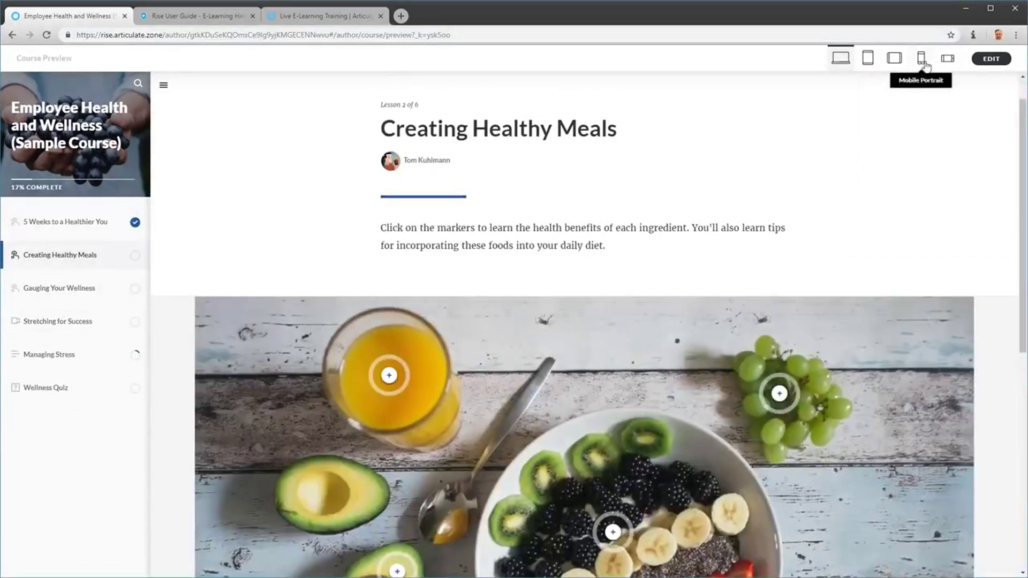
{"action": "left_click", "coordinate": [921, 59]}
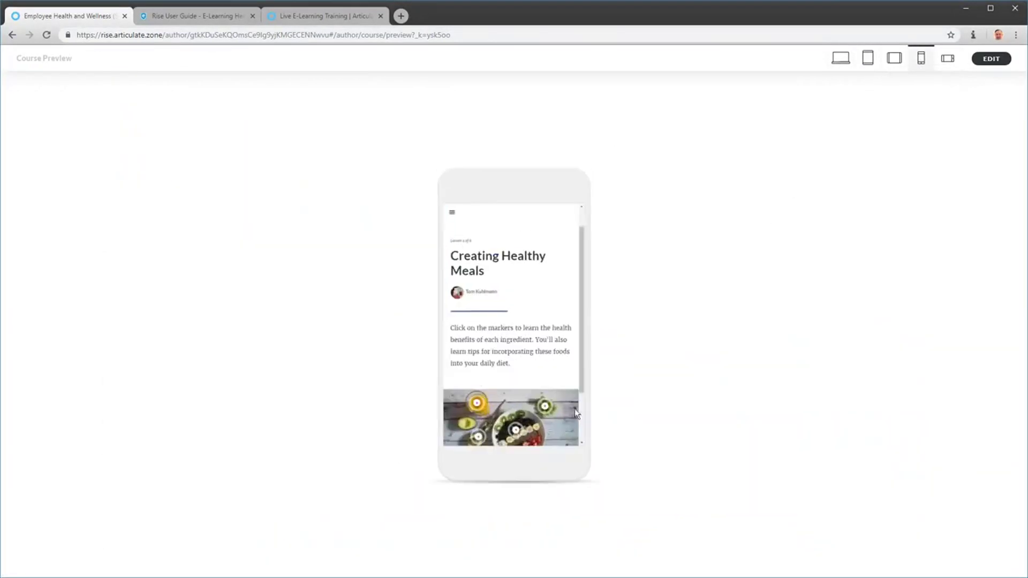
Step: Return to editing the course, open the 5 Weeks to a Healthier You content, and toggle between its preview and editing view
{"action": "left_click", "coordinate": [998, 60]}
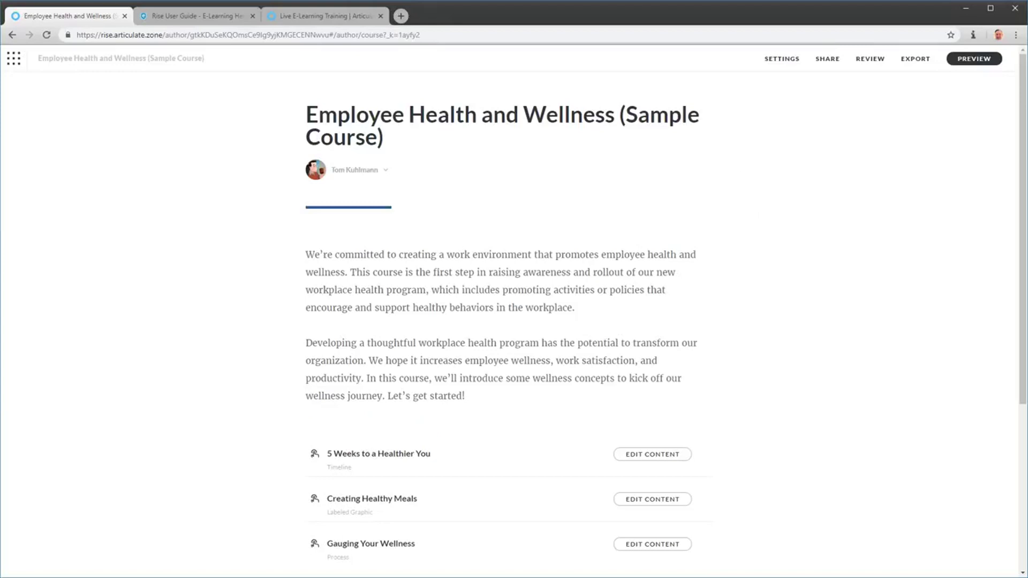
{"action": "left_click", "coordinate": [625, 455]}
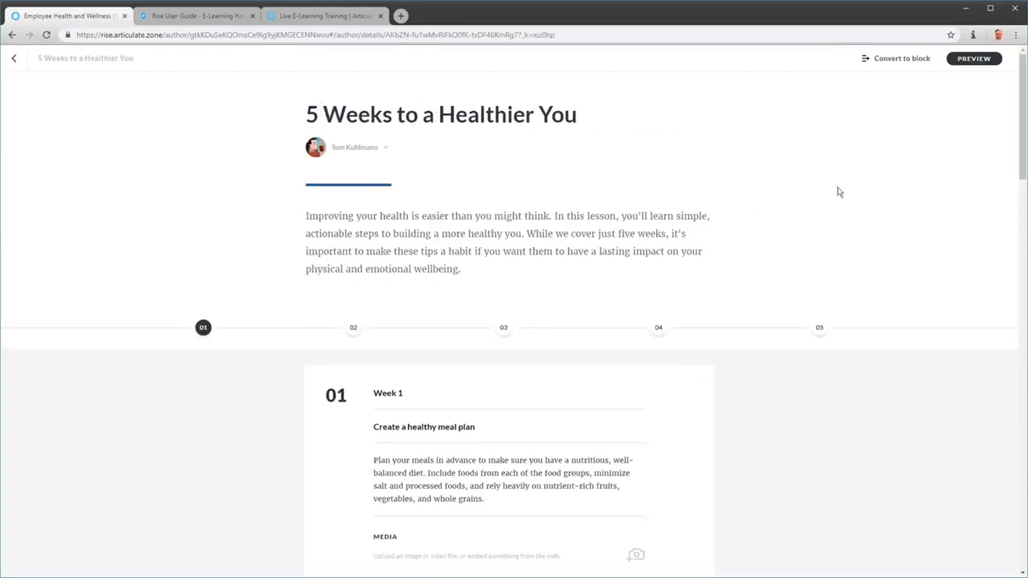
{"action": "left_click", "coordinate": [987, 61]}
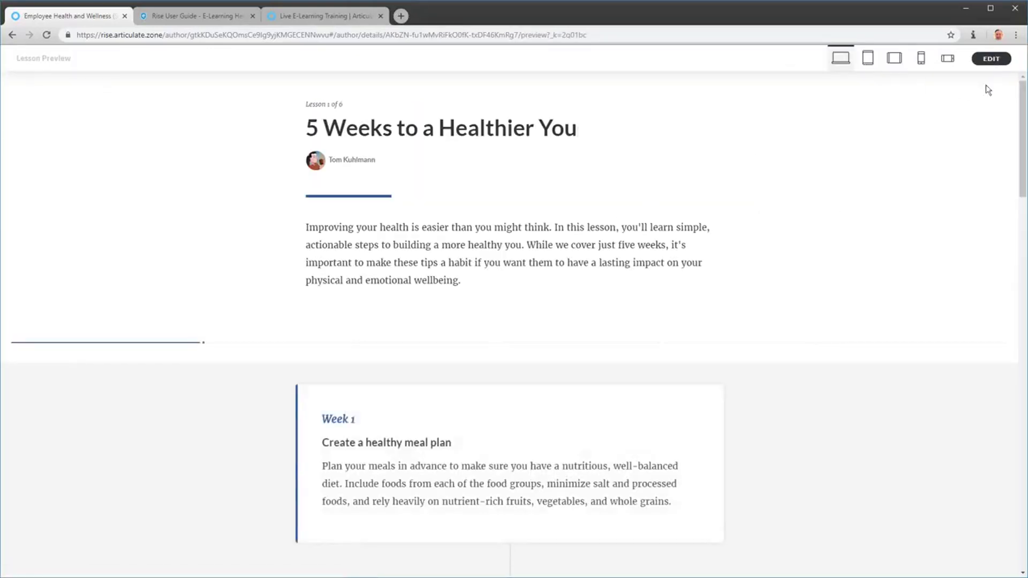
{"action": "left_click", "coordinate": [991, 59]}
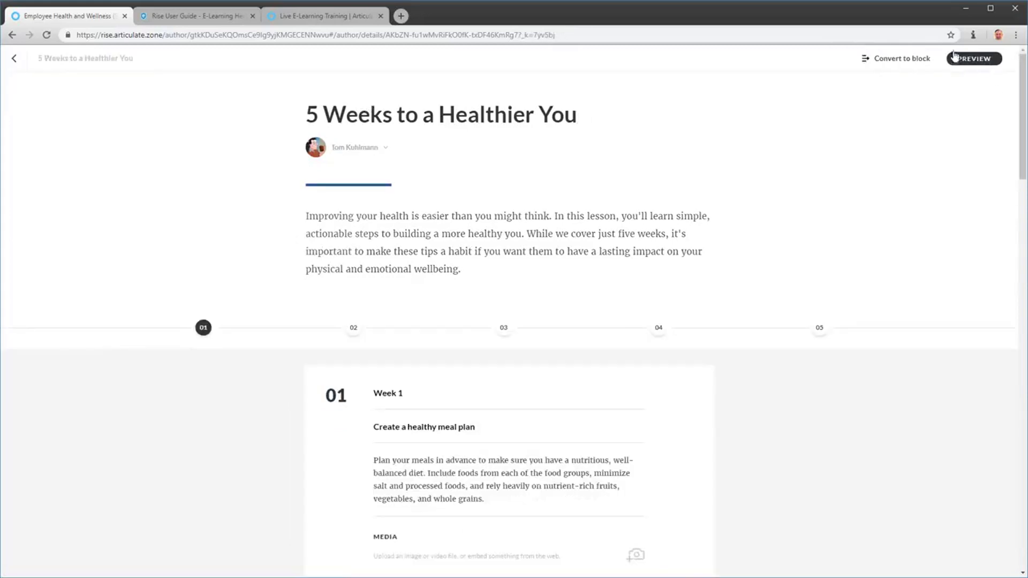
Step: Go back to the course outline and look at the preview link and collaborator options for sharing the course
{"action": "left_click", "coordinate": [17, 60]}
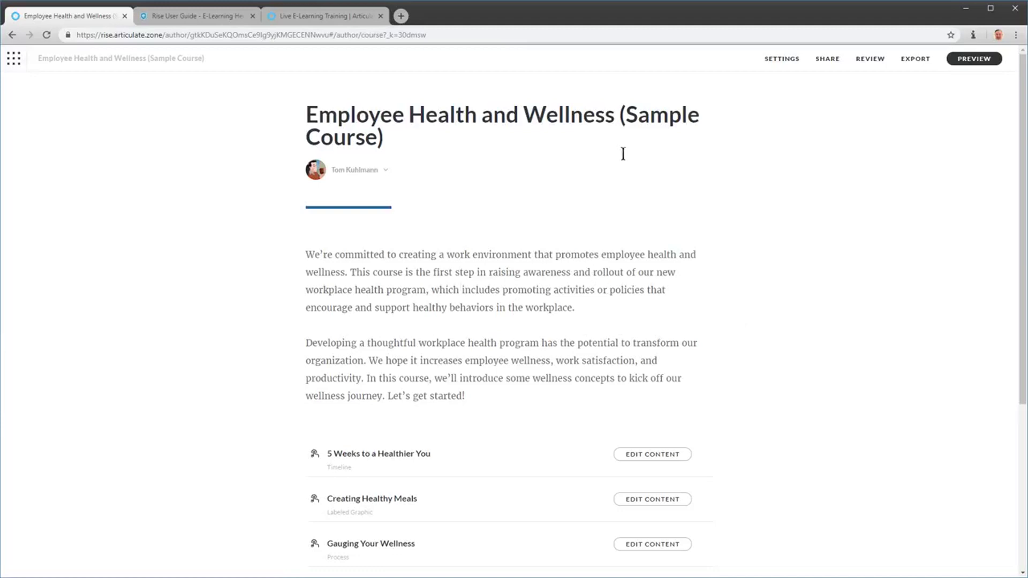
{"action": "left_click", "coordinate": [825, 60]}
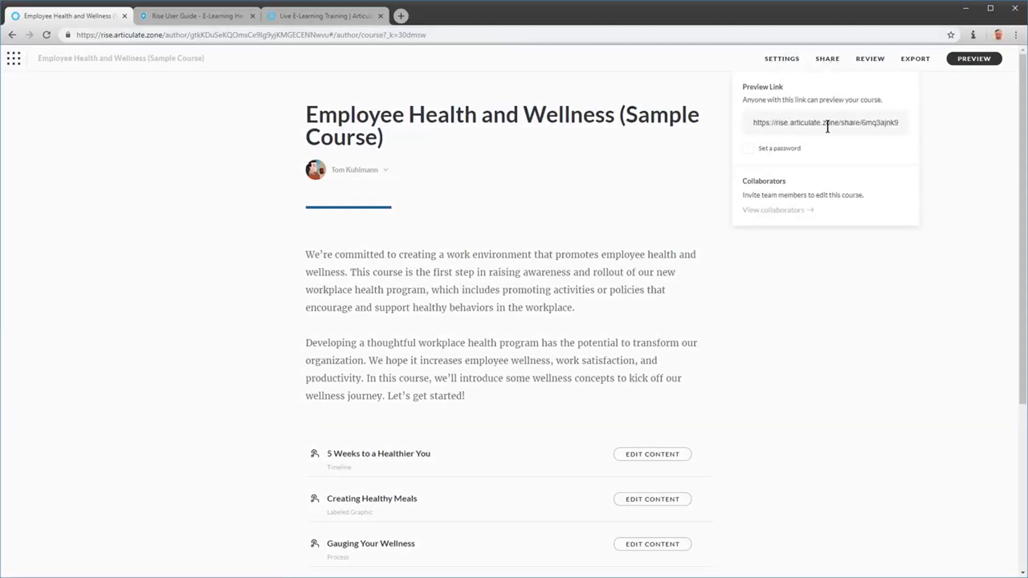
{"action": "left_click", "coordinate": [809, 251]}
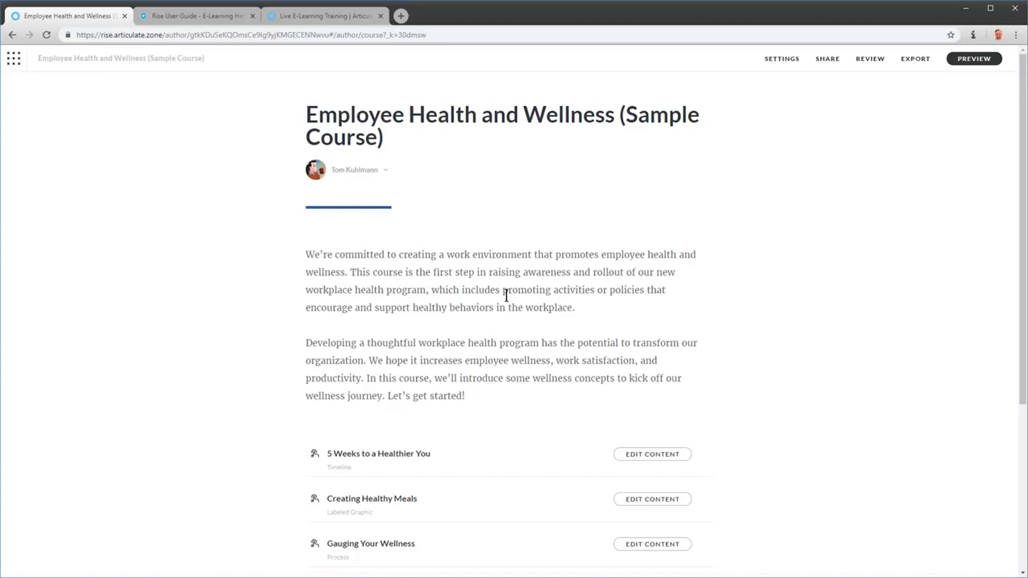
Step: Publish the Employee Health and Wellness sample course to Articulate Review as a new item
{"action": "left_click", "coordinate": [868, 64]}
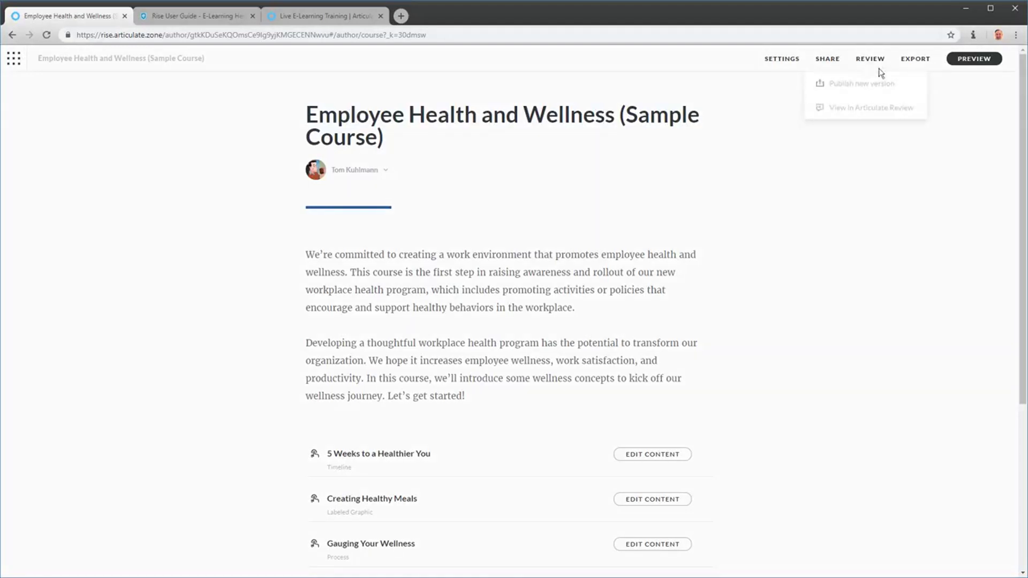
{"action": "left_click", "coordinate": [861, 85]}
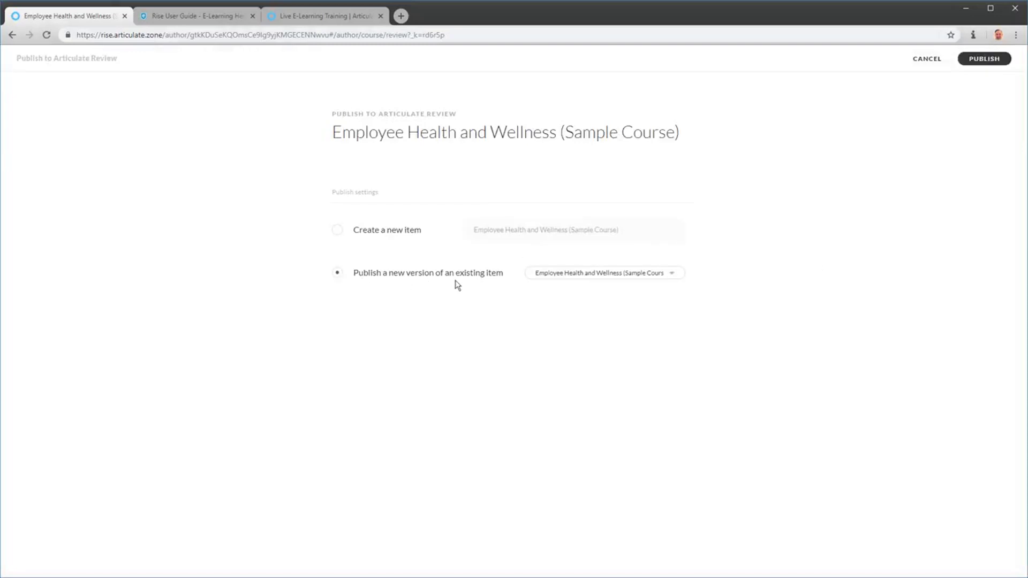
{"action": "left_click", "coordinate": [338, 231]}
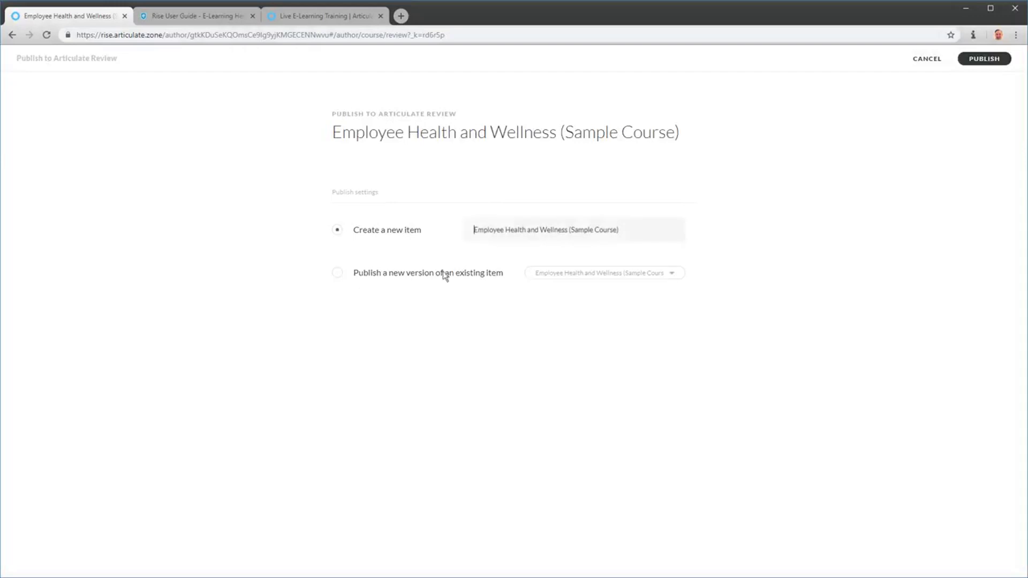
{"action": "left_click", "coordinate": [983, 58]}
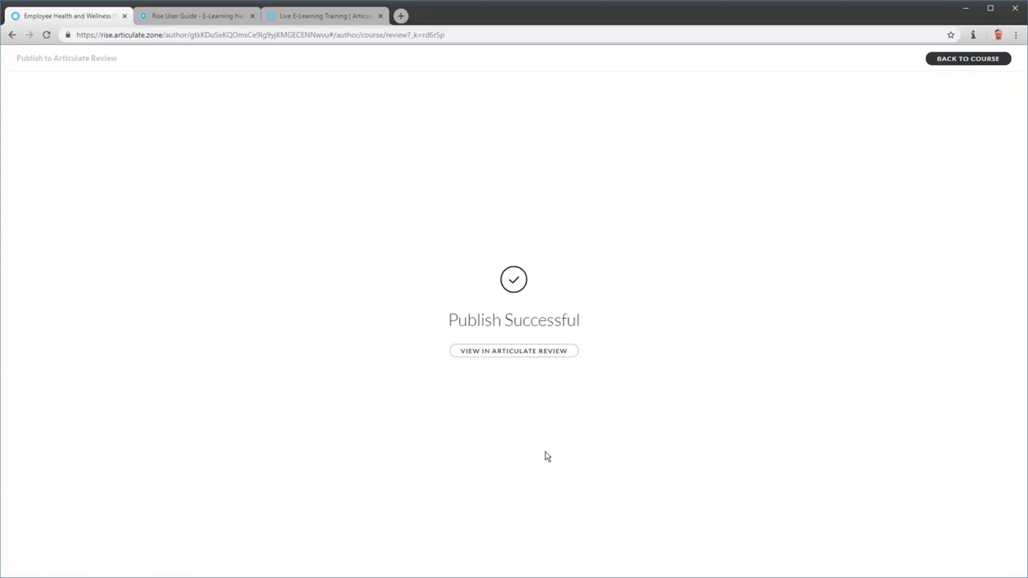
Step: Open the published course in Articulate Review and look at its shareable link settings and comment management options
{"action": "left_click", "coordinate": [518, 359]}
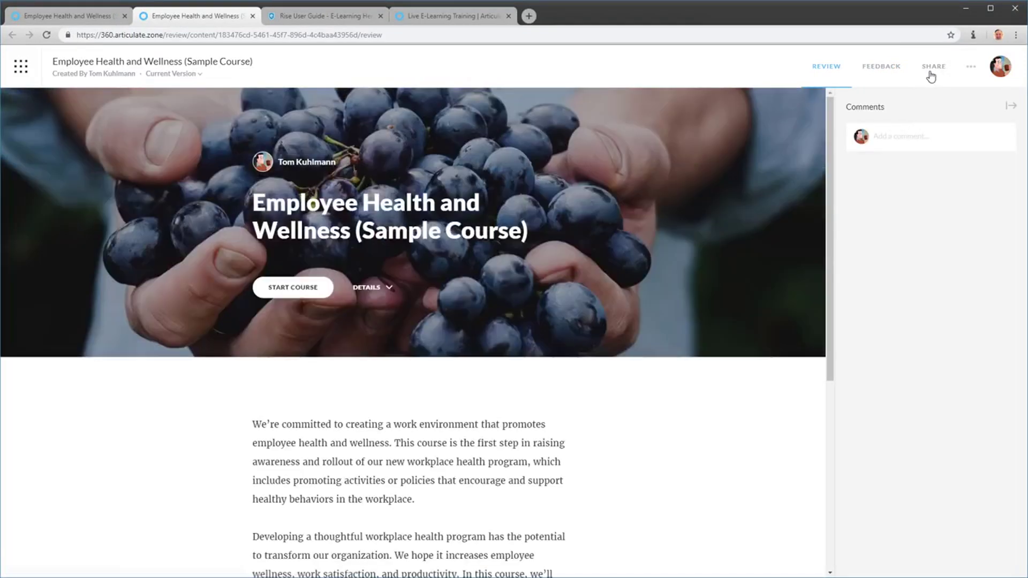
{"action": "left_click", "coordinate": [932, 75]}
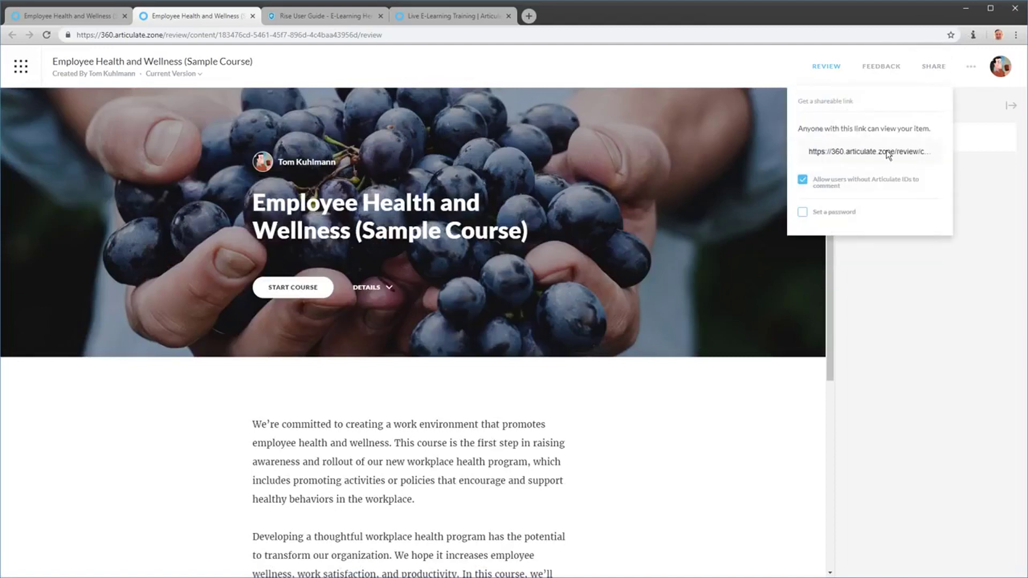
{"action": "left_click", "coordinate": [793, 427]}
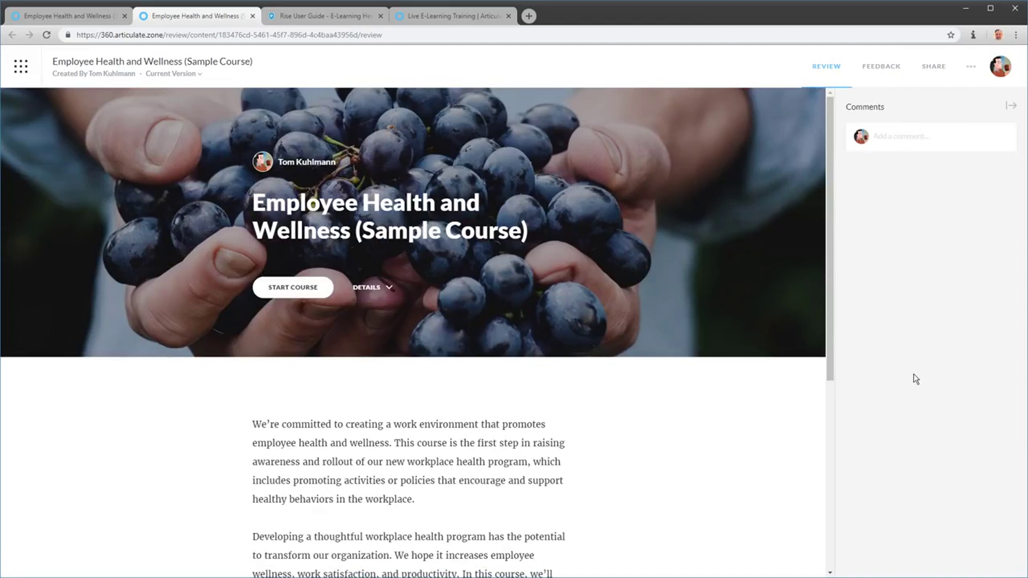
{"action": "left_click", "coordinate": [970, 66]}
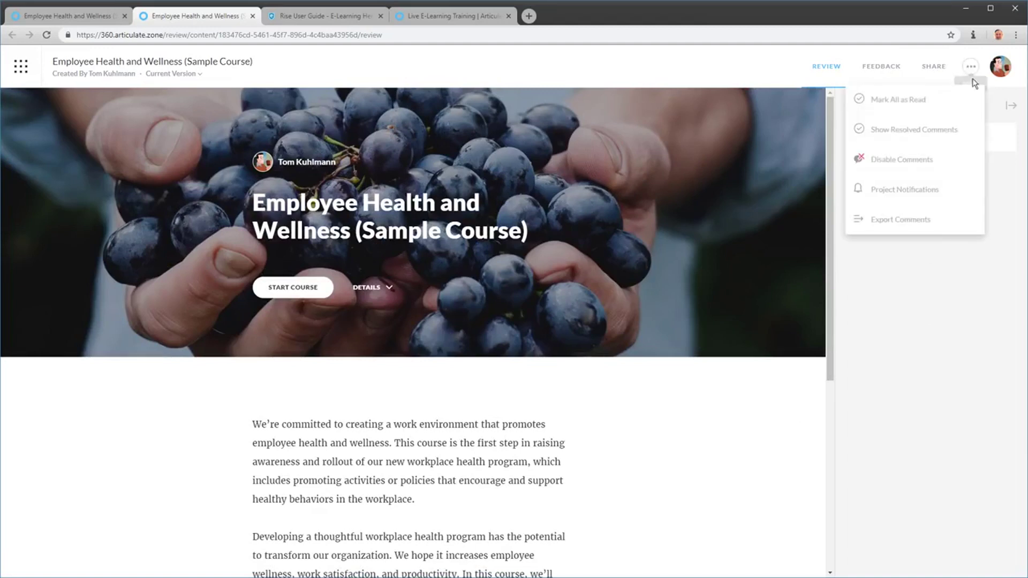
{"action": "left_click", "coordinate": [899, 323]}
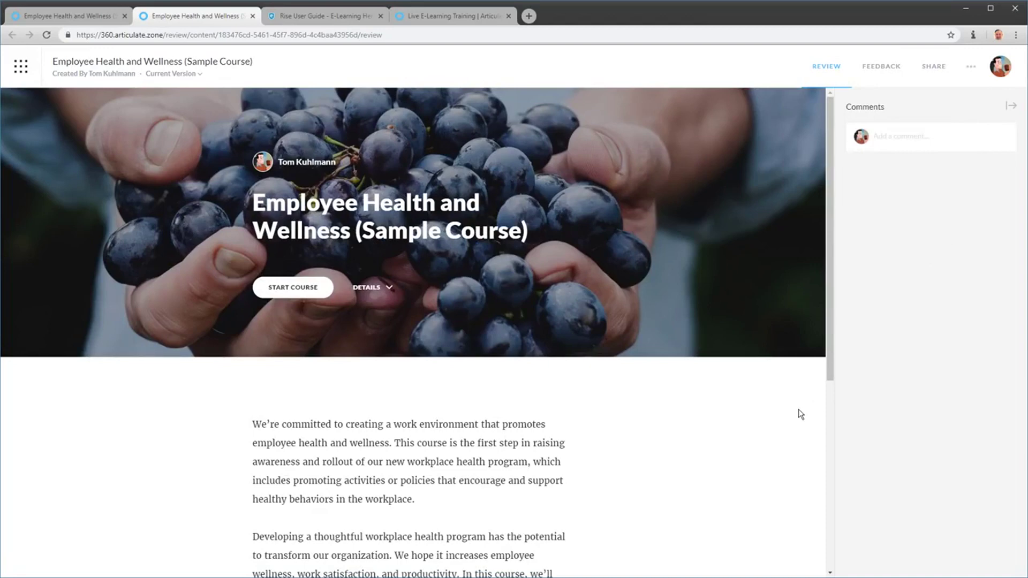
Step: Start the course in Articulate Review and post the comment "Different image" on the Week 2 section of the first lesson
{"action": "left_click", "coordinate": [293, 287]}
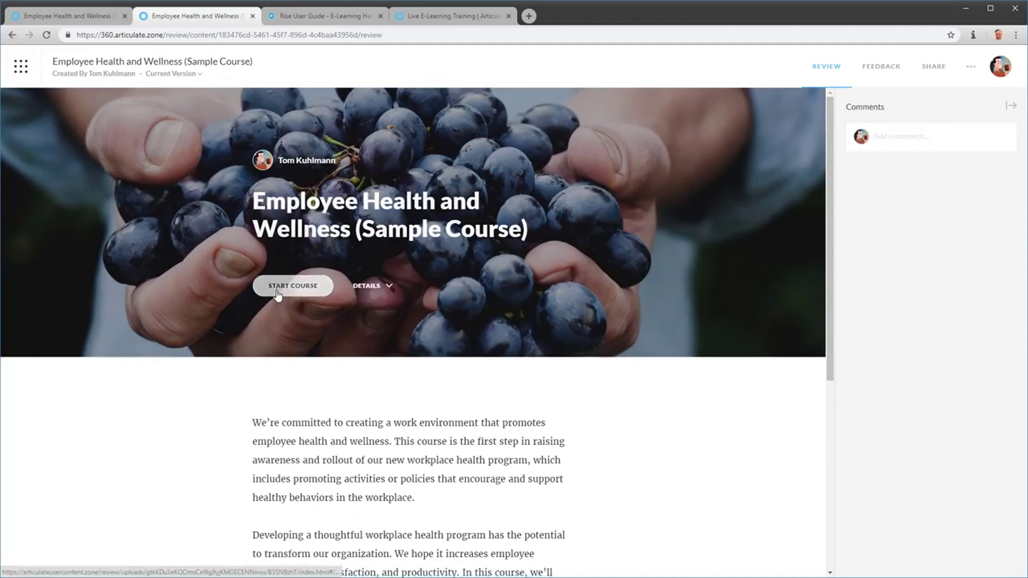
{"action": "scroll", "coordinate": [482, 238], "scroll_direction": "down", "scroll_amount": 10}
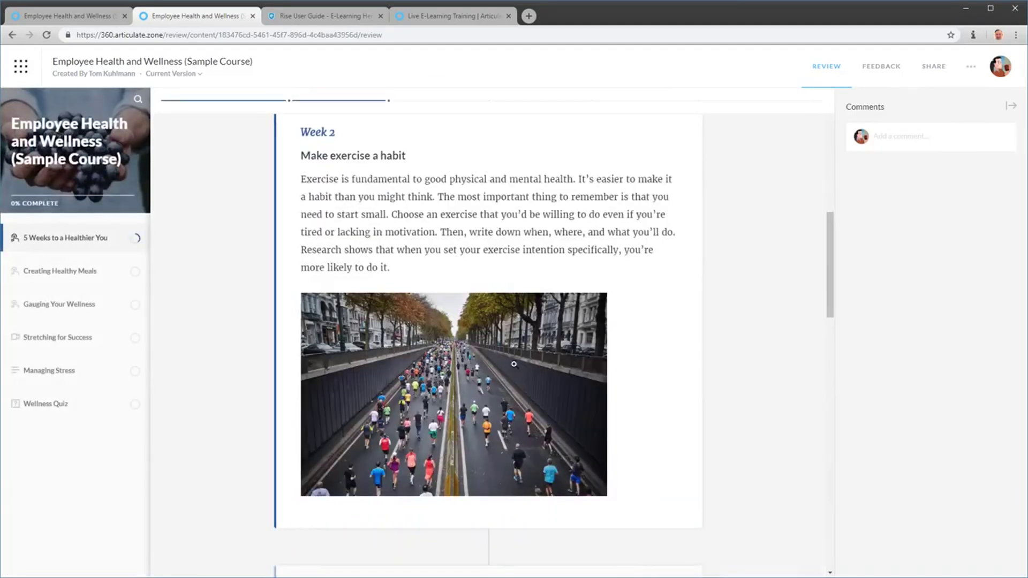
{"action": "left_click", "coordinate": [886, 136]}
{"action": "type", "text": "Diffe"}
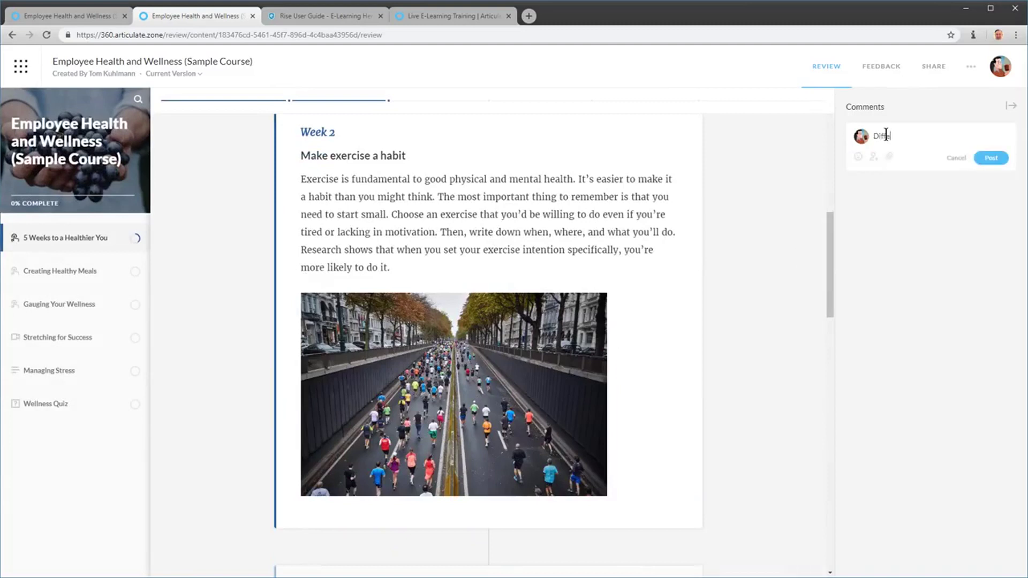
{"action": "type", "text": "rent imahge"}
{"action": "key", "text": "BackSpace"}
{"action": "key", "text": "BackSpace"}
{"action": "key", "text": "BackSpace"}
{"action": "key", "text": "BackSpace"}
{"action": "key", "text": "BackSpace"}
{"action": "key", "text": "BackSpace"}
{"action": "type", "text": "image"}
{"action": "left_click", "coordinate": [991, 158]}
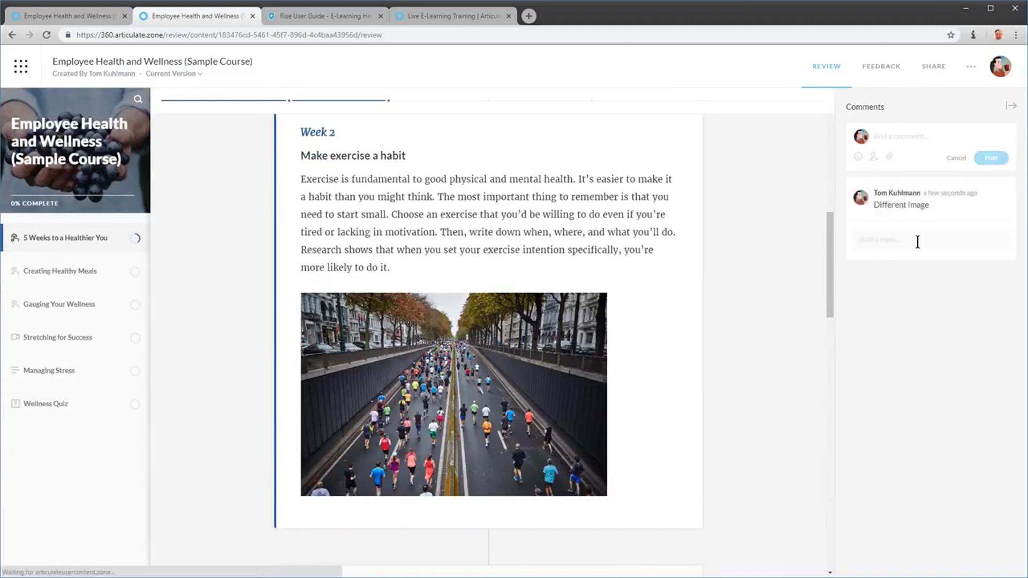
Step: View the project's collected feedback and mark the "Different image" comment as resolved
{"action": "left_click", "coordinate": [881, 66]}
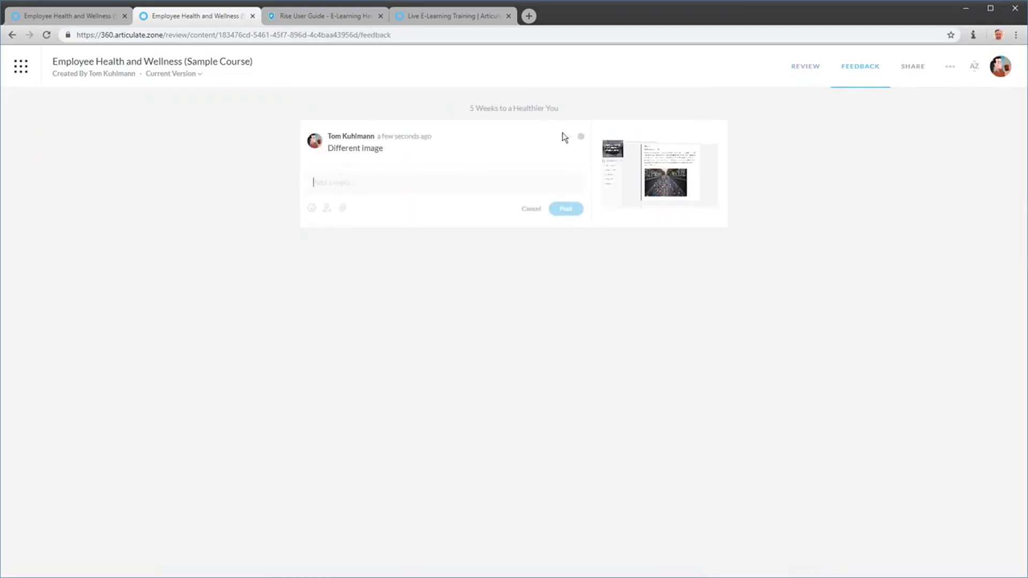
{"action": "left_click", "coordinate": [581, 138]}
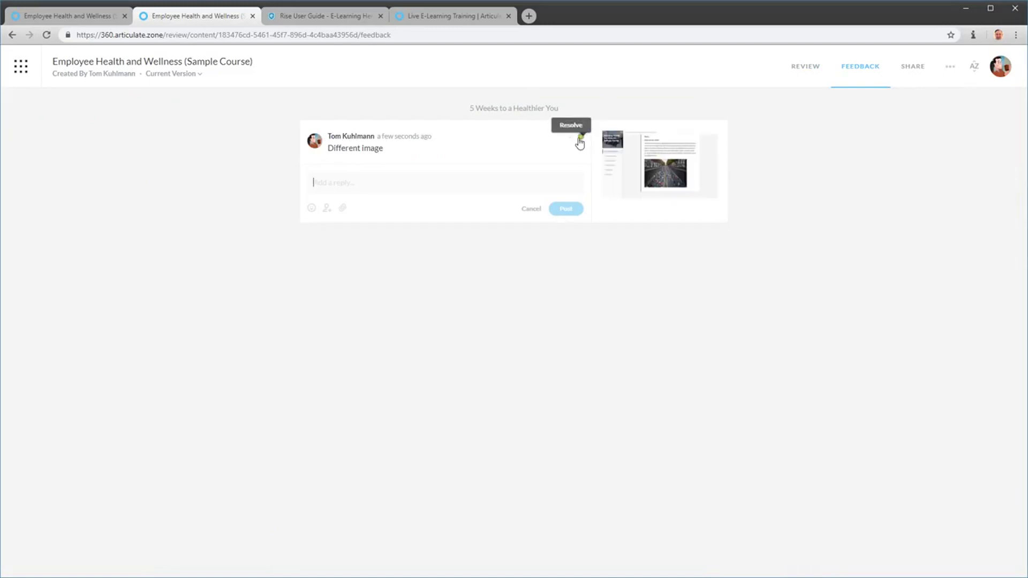
{"action": "left_click", "coordinate": [580, 140]}
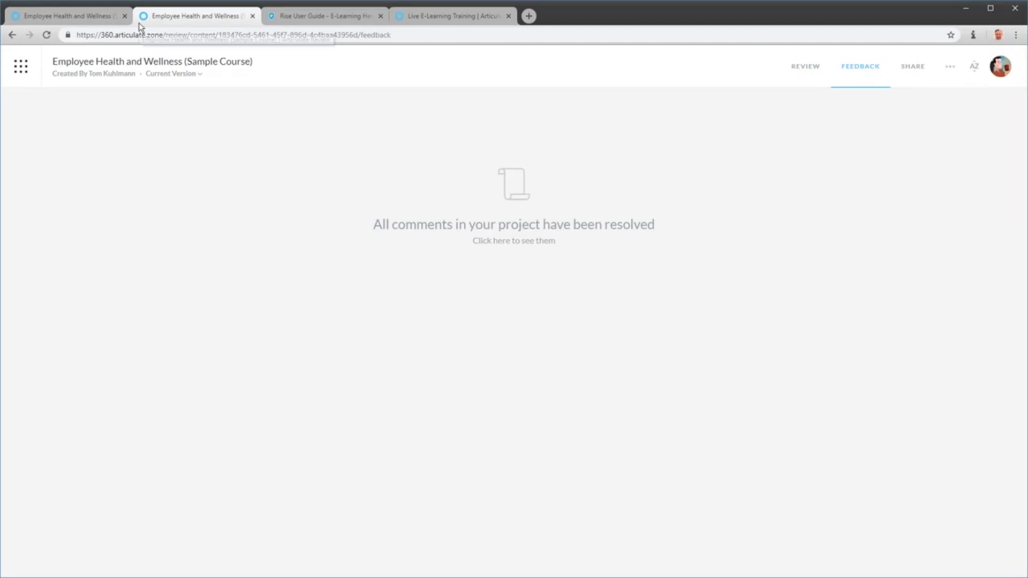
Step: Switch back to the course in Rise and replace its cover photo with the featured photo of a person in a dark suit
{"action": "left_click", "coordinate": [111, 21]}
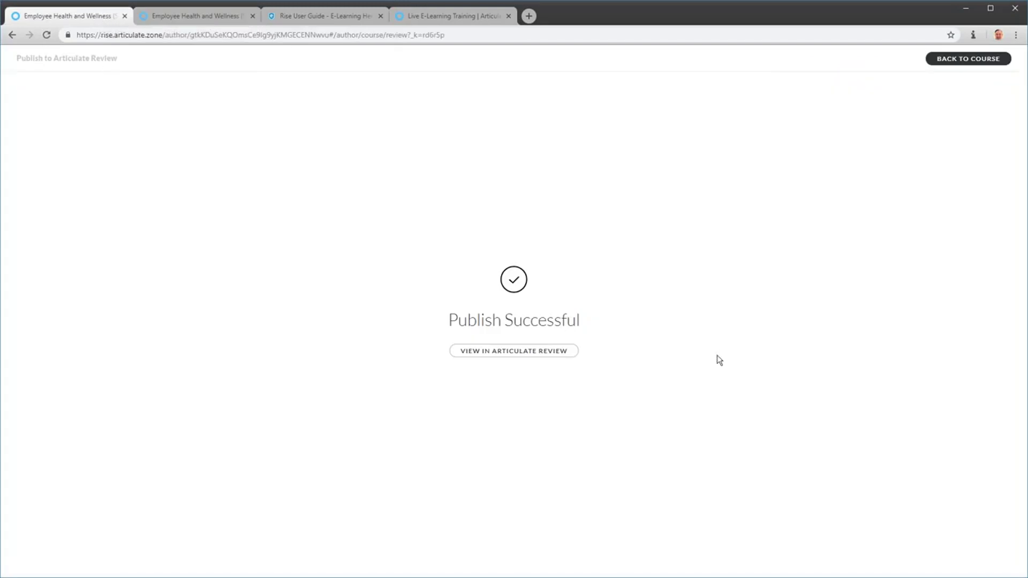
{"action": "left_click", "coordinate": [941, 58]}
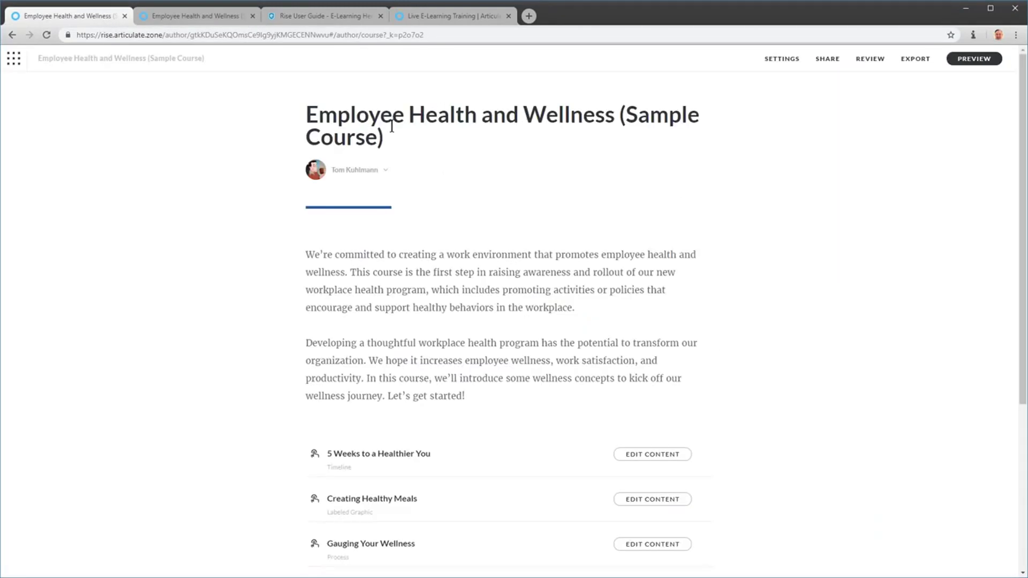
{"action": "left_click", "coordinate": [796, 62]}
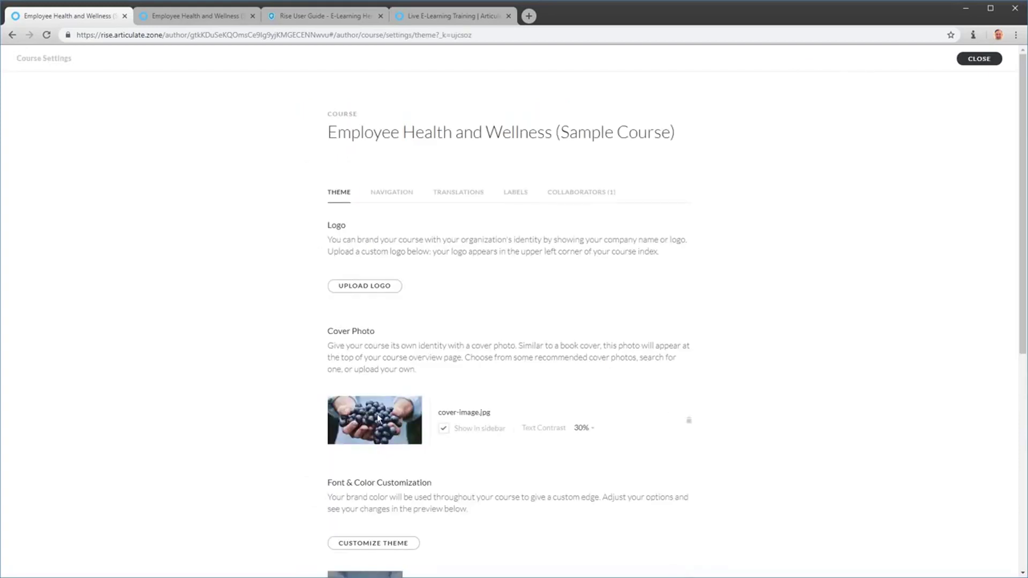
{"action": "left_click", "coordinate": [688, 423]}
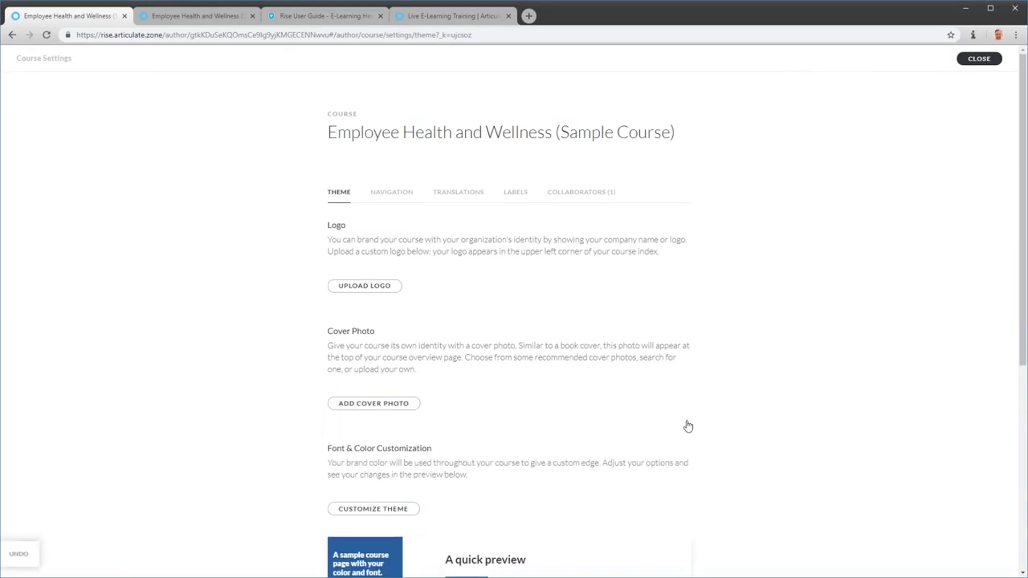
{"action": "left_click", "coordinate": [388, 409]}
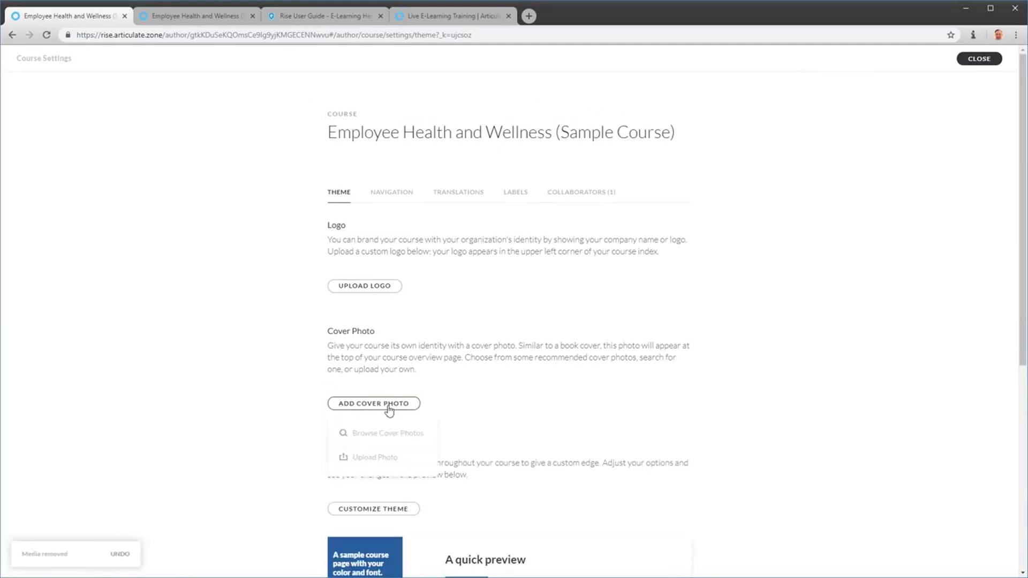
{"action": "left_click", "coordinate": [388, 433]}
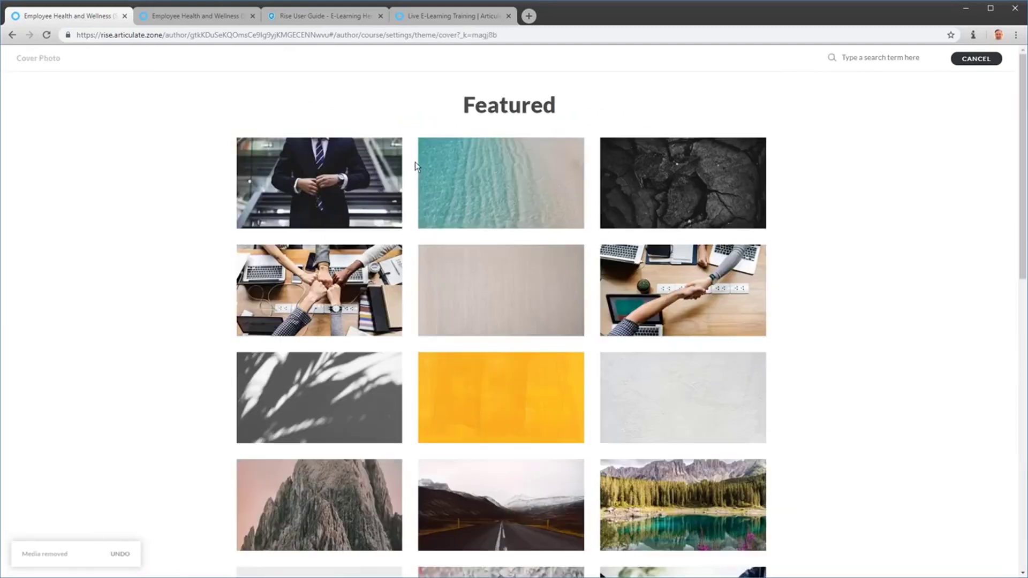
{"action": "mouse_move", "coordinate": [321, 181]}
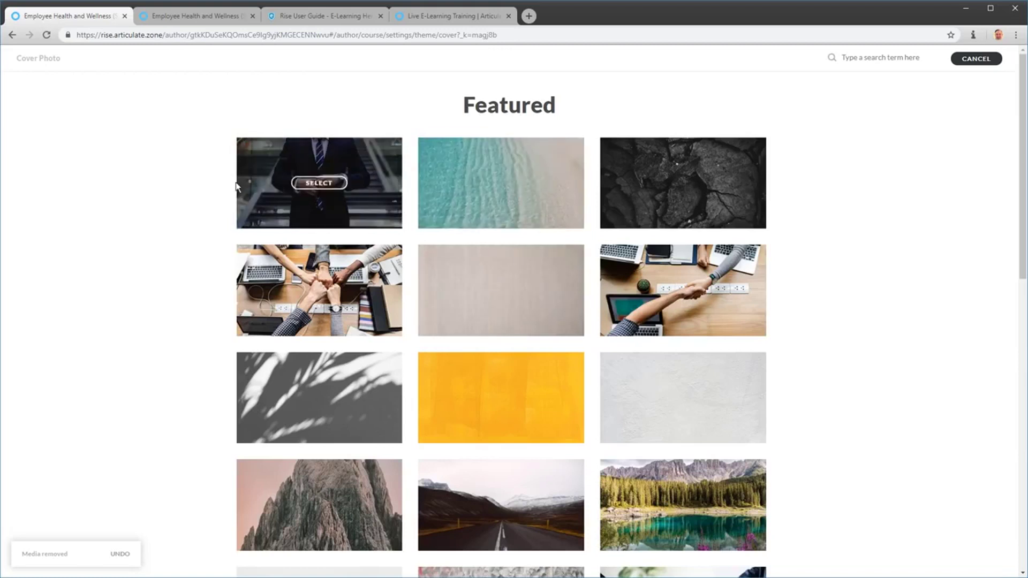
{"action": "left_click", "coordinate": [324, 182]}
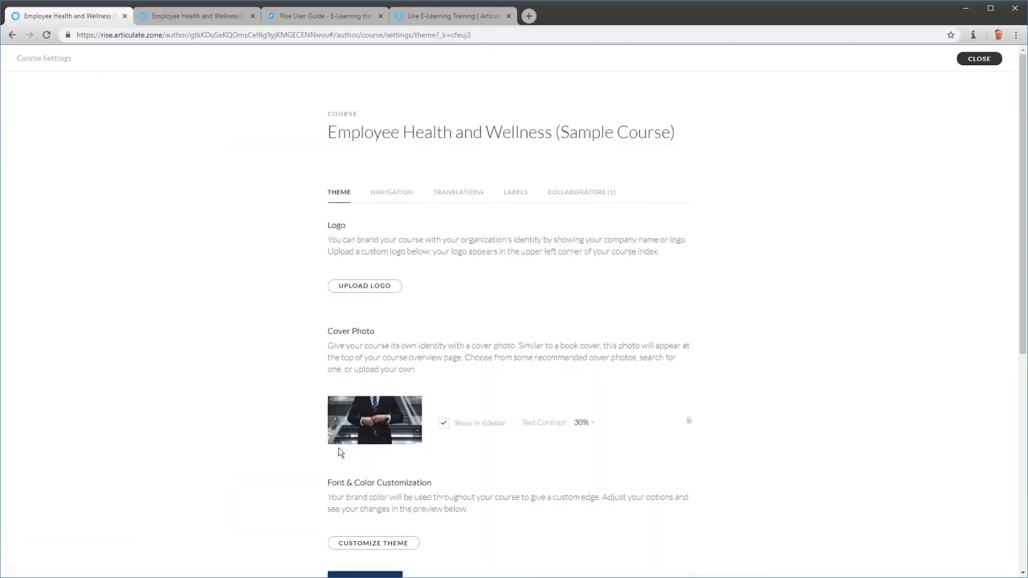
Step: Close the course settings and publish the course to Articulate Review as a new version of the existing item
{"action": "left_click", "coordinate": [975, 60]}
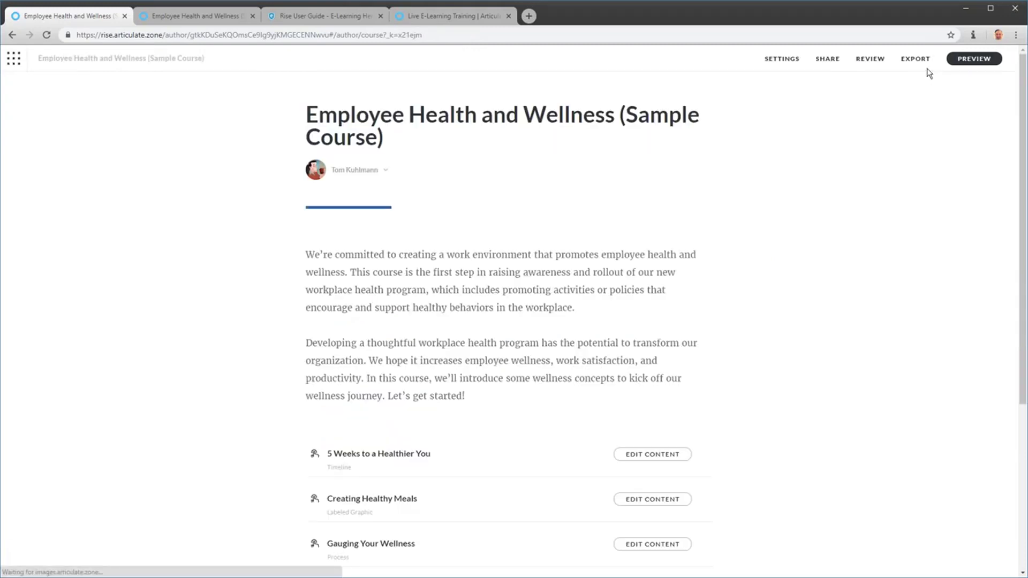
{"action": "left_click", "coordinate": [873, 61]}
{"action": "left_click", "coordinate": [846, 84]}
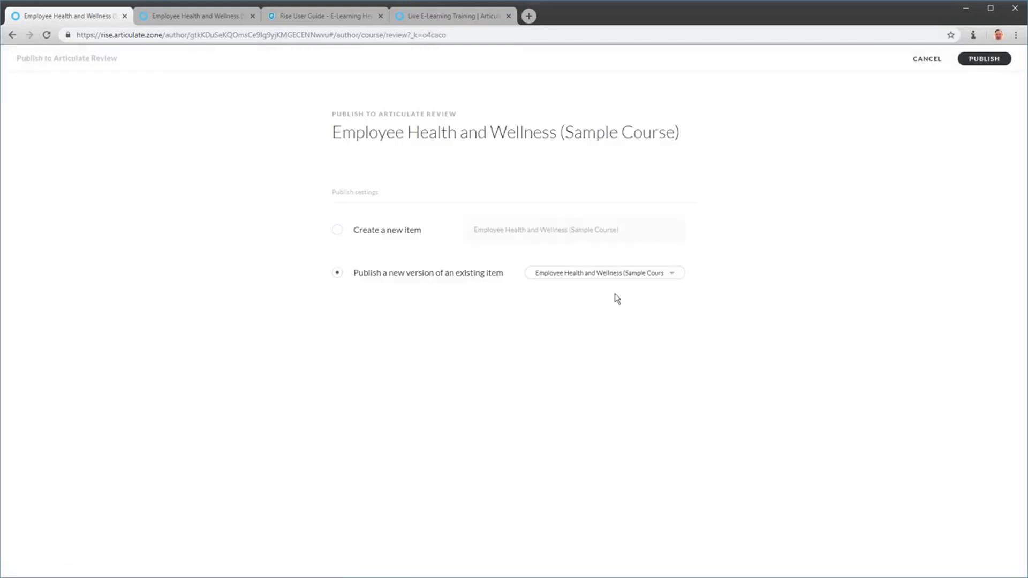
{"action": "left_click", "coordinate": [987, 62]}
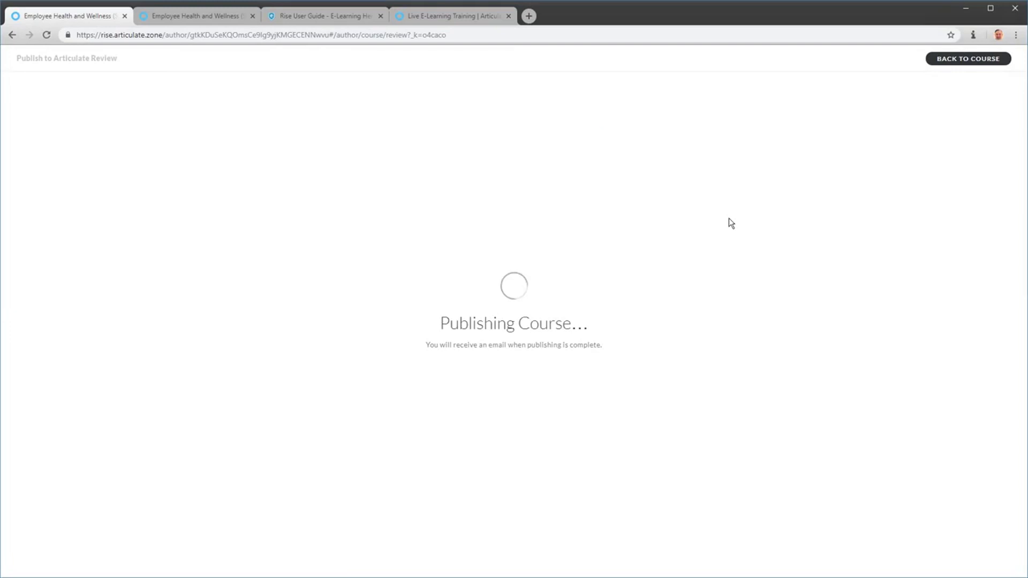
Step: Switch to the course in Articulate Review and compare Version 1 with the Current Version
{"action": "left_click", "coordinate": [184, 18]}
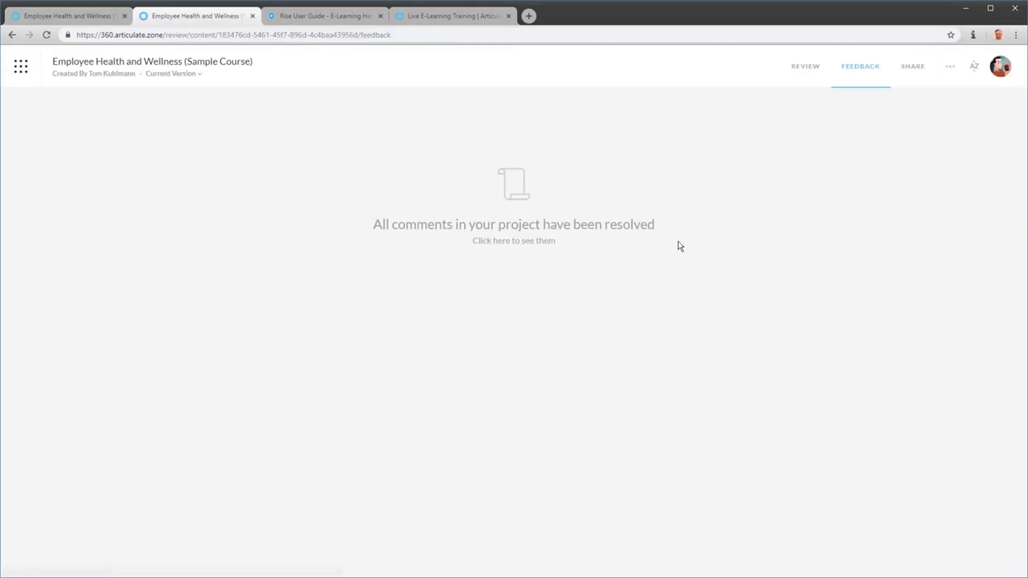
{"action": "left_click", "coordinate": [794, 71]}
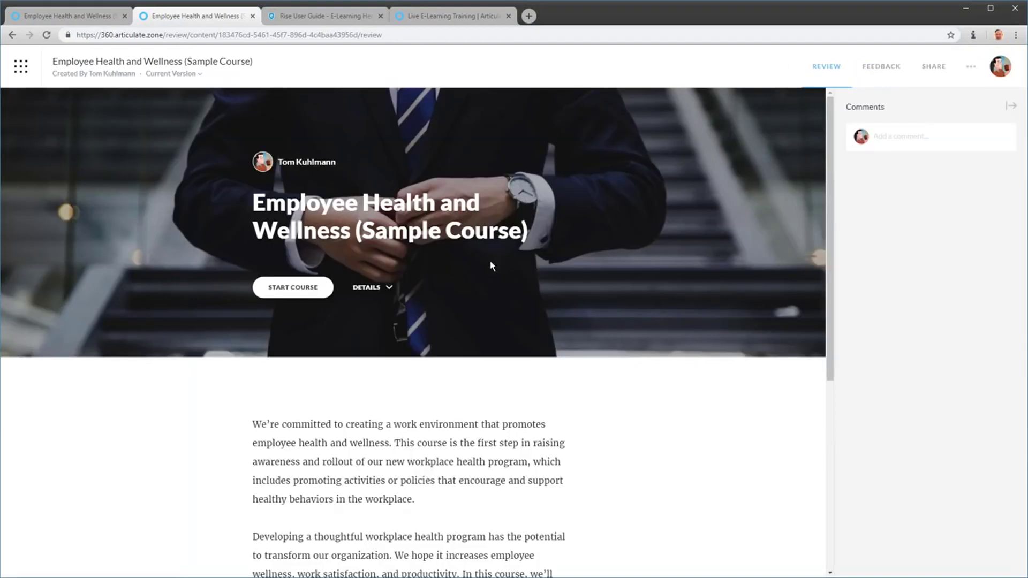
{"action": "left_click", "coordinate": [198, 75]}
{"action": "left_click", "coordinate": [195, 117]}
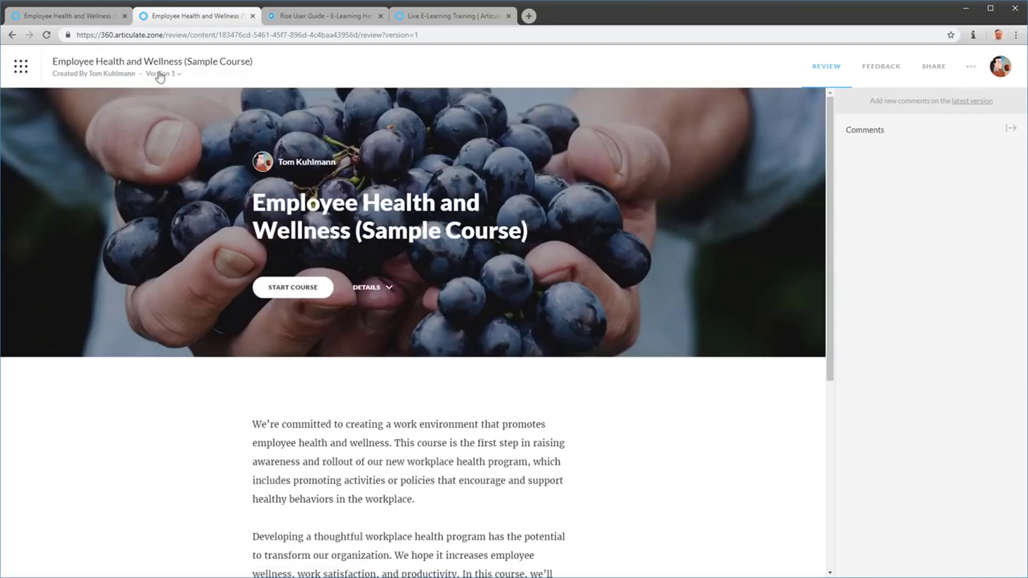
{"action": "left_click", "coordinate": [160, 76]}
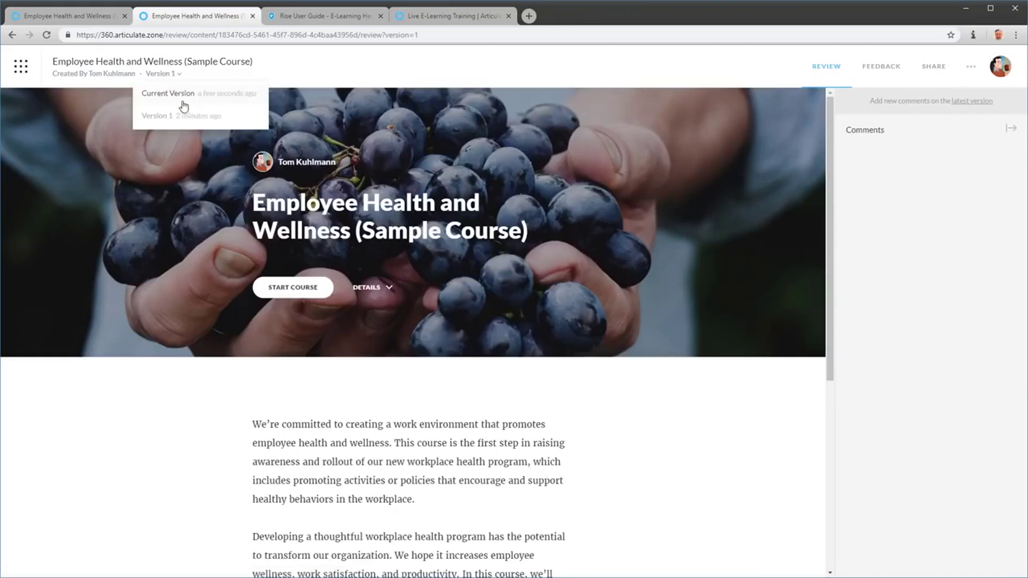
{"action": "left_click", "coordinate": [180, 95]}
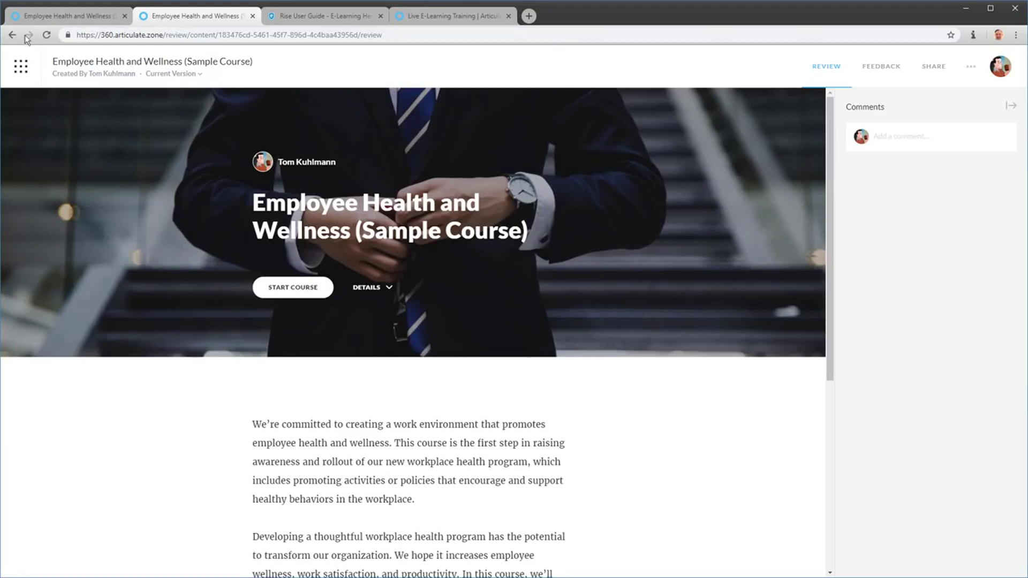
Step: Switch back to Rise, return to the course dashboard, and create a new course titled "Safety 101"
{"action": "left_click", "coordinate": [59, 17]}
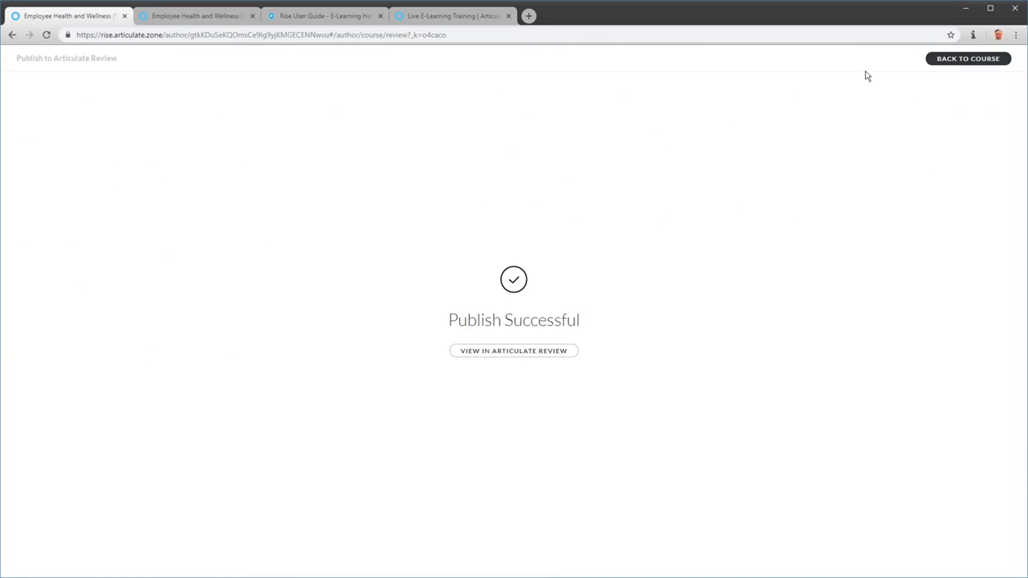
{"action": "left_click", "coordinate": [956, 60]}
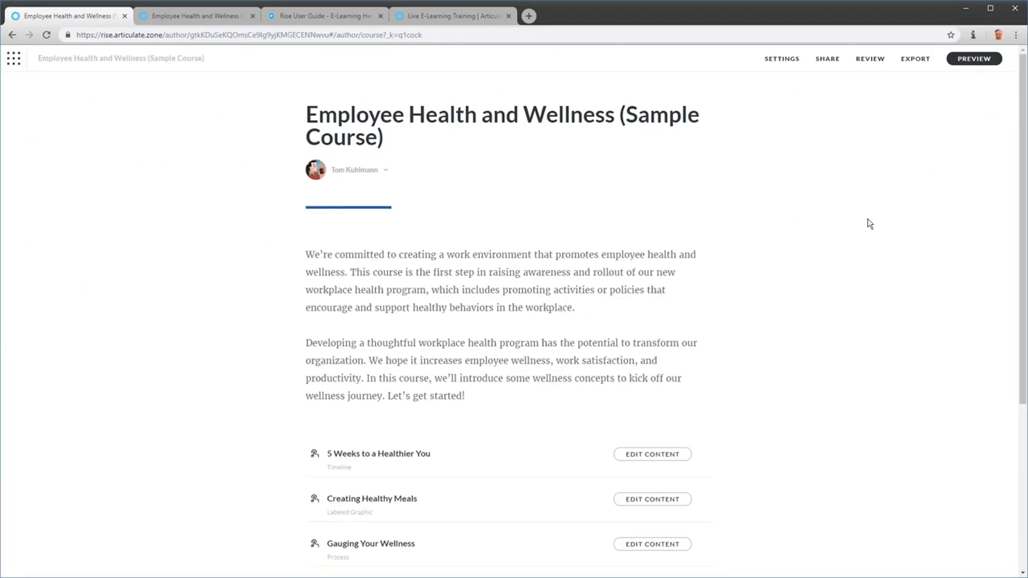
{"action": "left_click", "coordinate": [14, 66]}
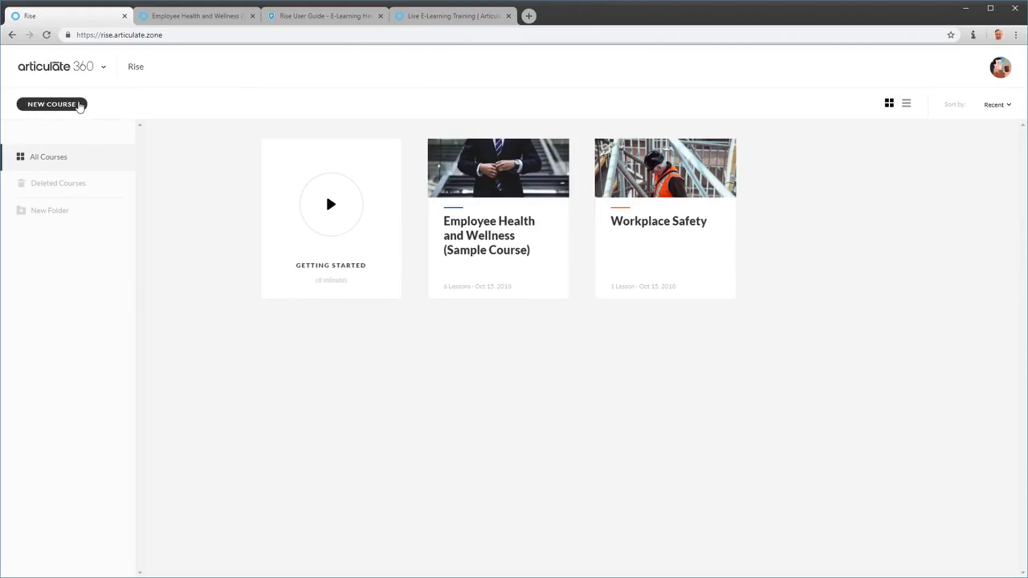
{"action": "left_click", "coordinate": [80, 105]}
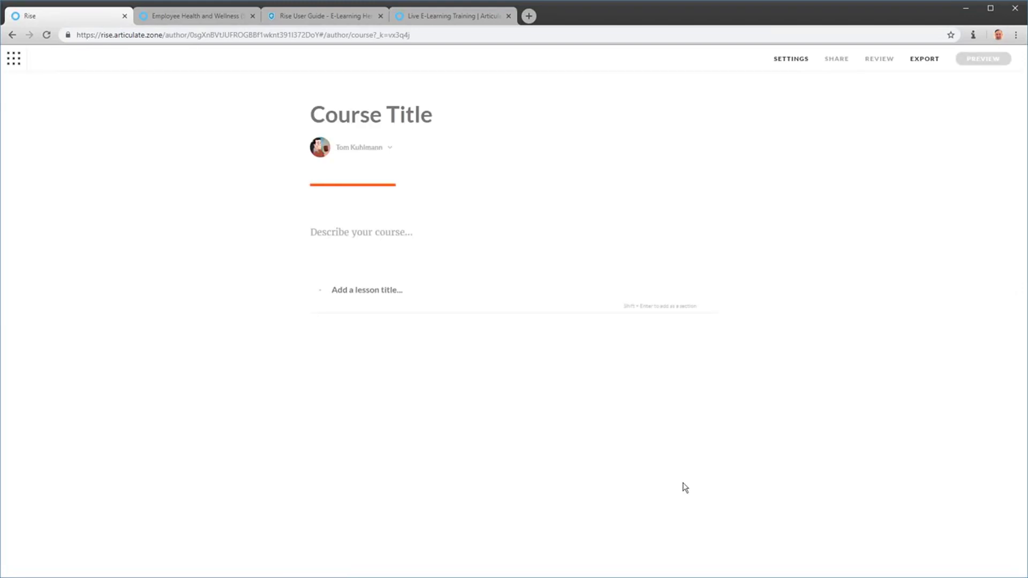
{"action": "left_click", "coordinate": [344, 114]}
{"action": "type", "text": "Safety"}
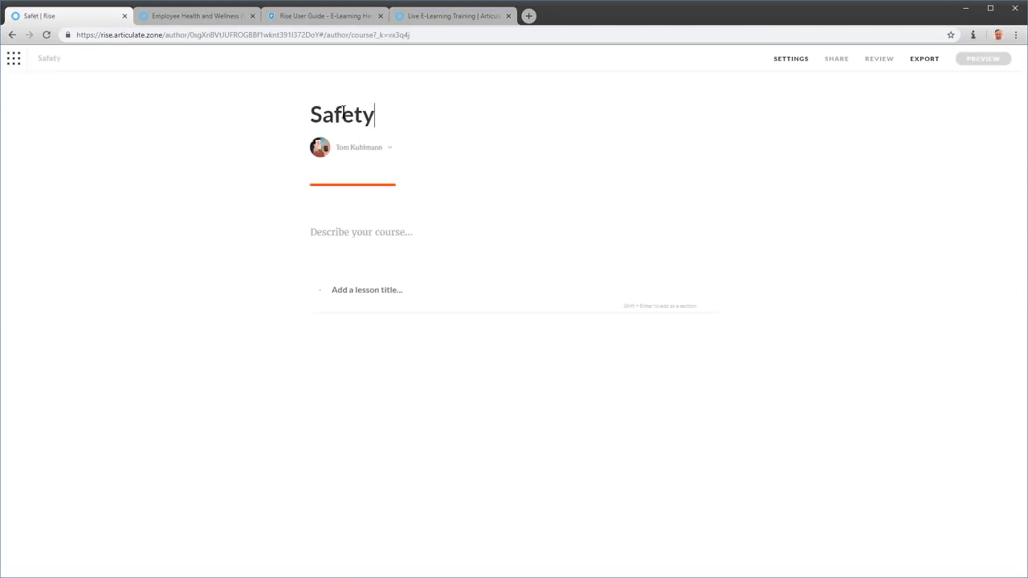
{"action": "type", "text": " 101"}
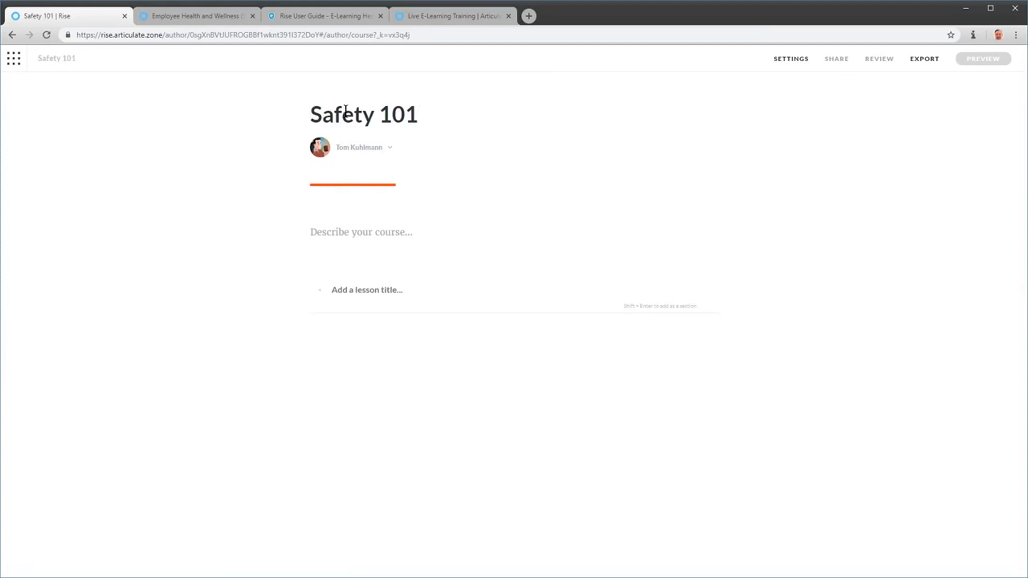
Step: Enter "Here is some text." as the course description
{"action": "left_click", "coordinate": [317, 238]}
{"action": "type", "text": "Here is some"}
{"action": "key", "text": "BackSpace"}
{"action": "key", "text": "BackSpace"}
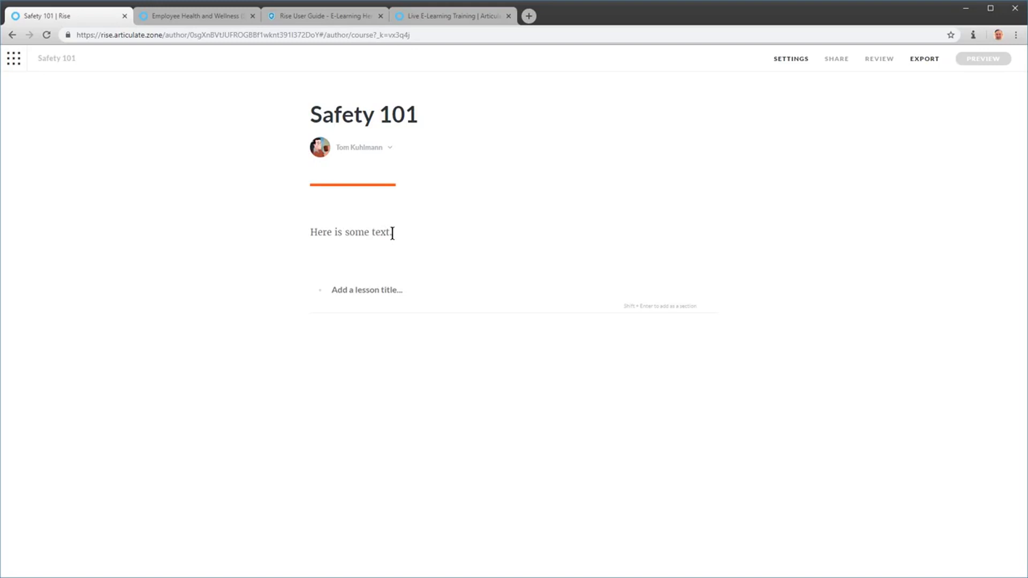
Step: Add two lessons to the course outline, titled "Lesson 1" and "Lesson 2"
{"action": "left_click", "coordinate": [338, 290]}
{"action": "type", "text": "Lesson 1"}
{"action": "key", "text": "Return"}
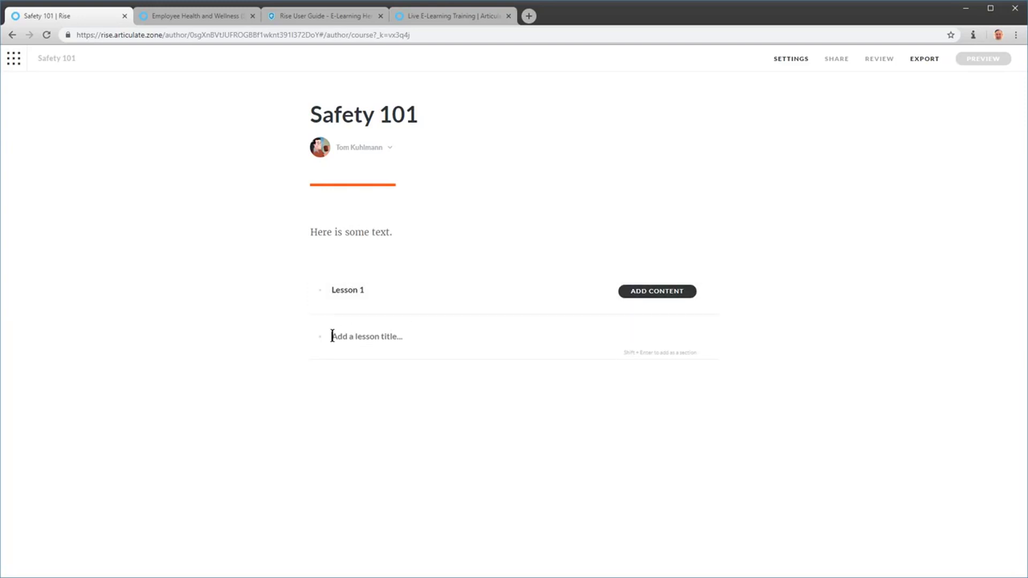
{"action": "type", "text": "Lesson 2"}
{"action": "key", "text": "Return"}
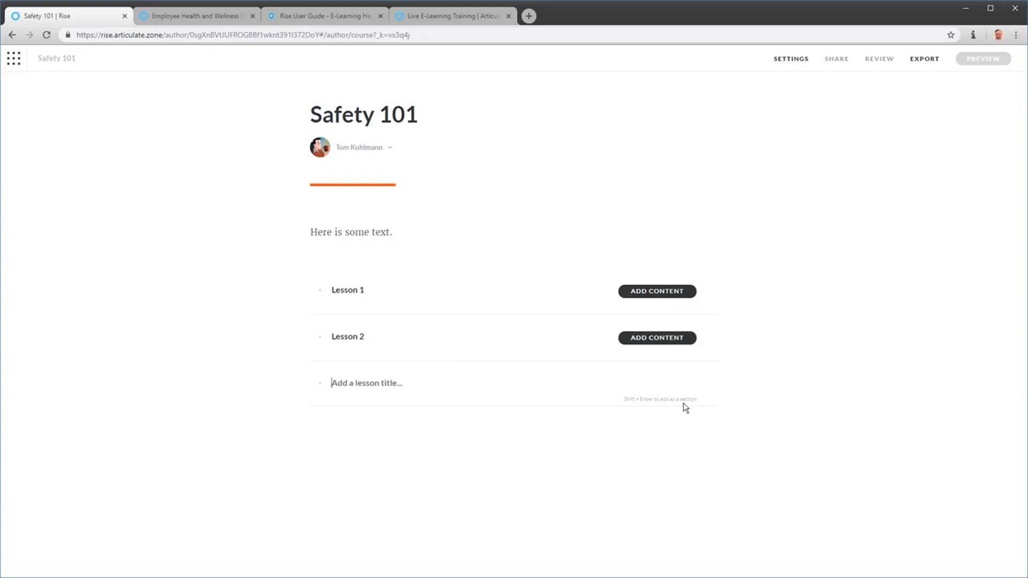
Step: Add a section titled "Section 1" to the outline and move it above Lesson 1
{"action": "type", "text": "Section 1"}
{"action": "key", "text": "shift+Return"}
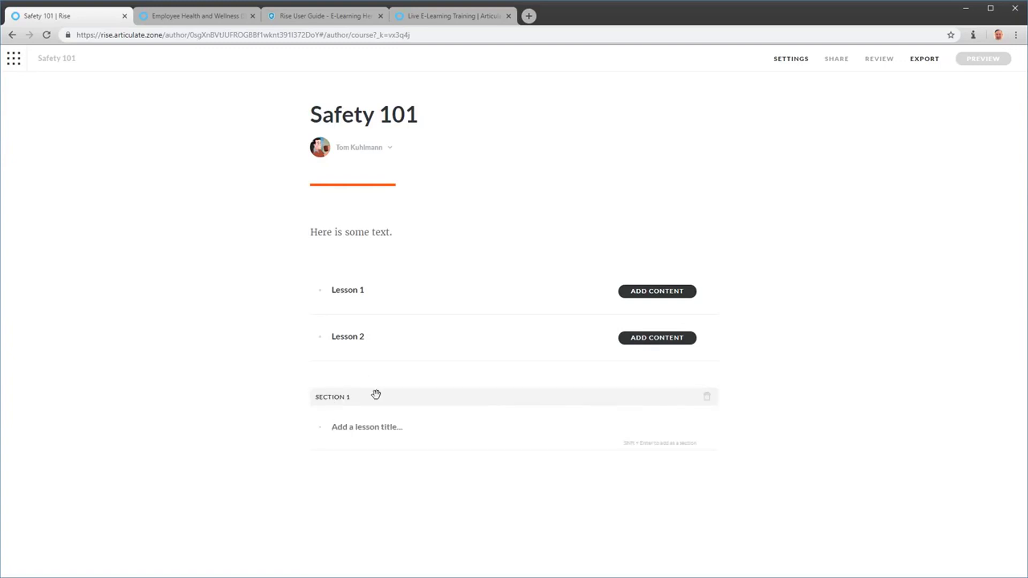
{"action": "left_click_drag", "start_coordinate": [376, 395], "coordinate": [379, 264]}
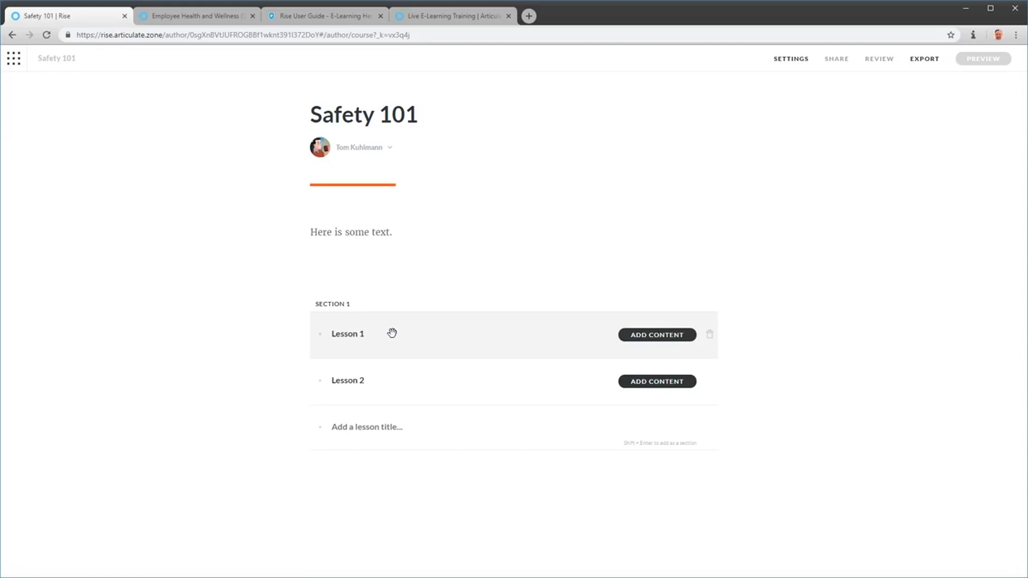
{"action": "mouse_move", "coordinate": [394, 332]}
{"action": "left_mouse_down"}
{"action": "mouse_move", "coordinate": [400, 388]}
{"action": "mouse_move", "coordinate": [404, 321]}
{"action": "mouse_move", "coordinate": [406, 396]}
{"action": "mouse_move", "coordinate": [404, 315]}
{"action": "mouse_move", "coordinate": [400, 323]}
{"action": "left_mouse_up"}
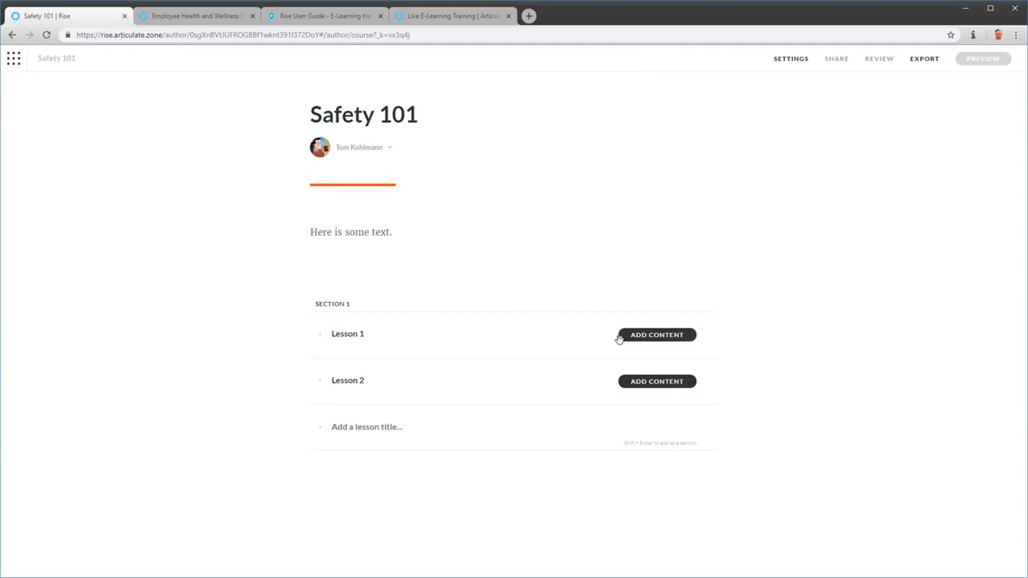
Step: Set up Lesson 1 as a block-based lesson and browse the categories of the full block library
{"action": "left_click", "coordinate": [638, 337]}
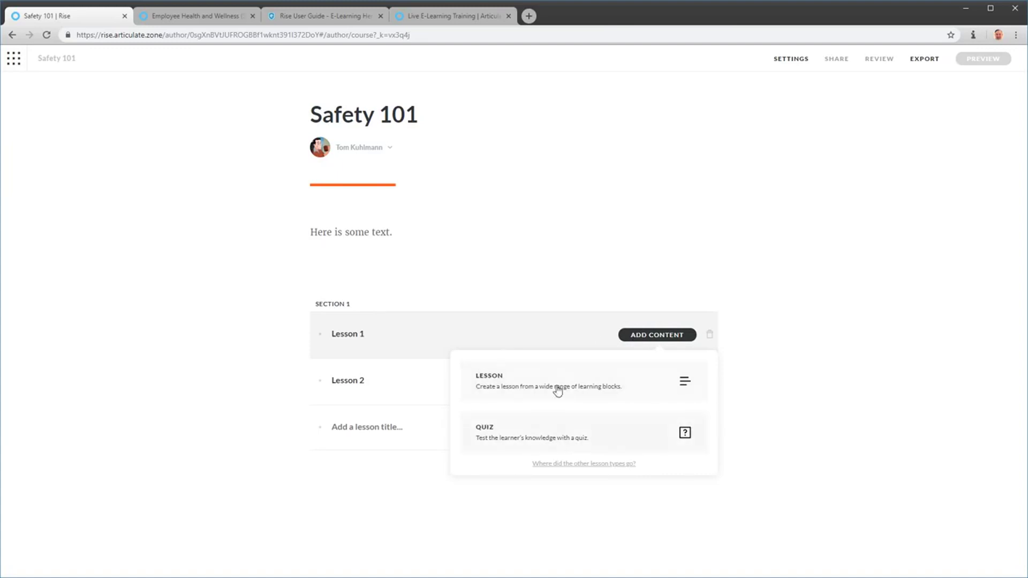
{"action": "left_click", "coordinate": [529, 385]}
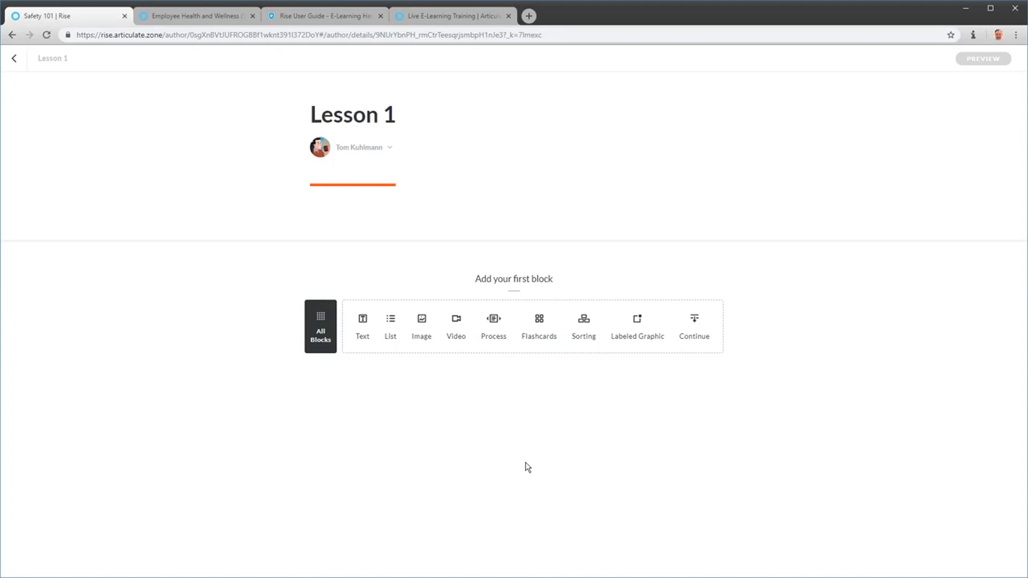
{"action": "left_click", "coordinate": [317, 324]}
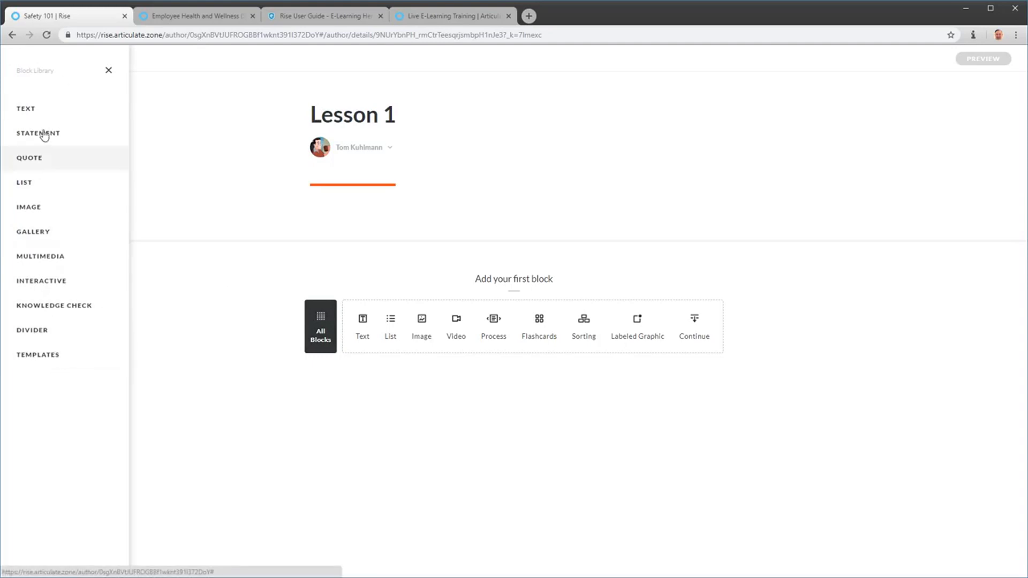
{"action": "mouse_move", "coordinate": [53, 132]}
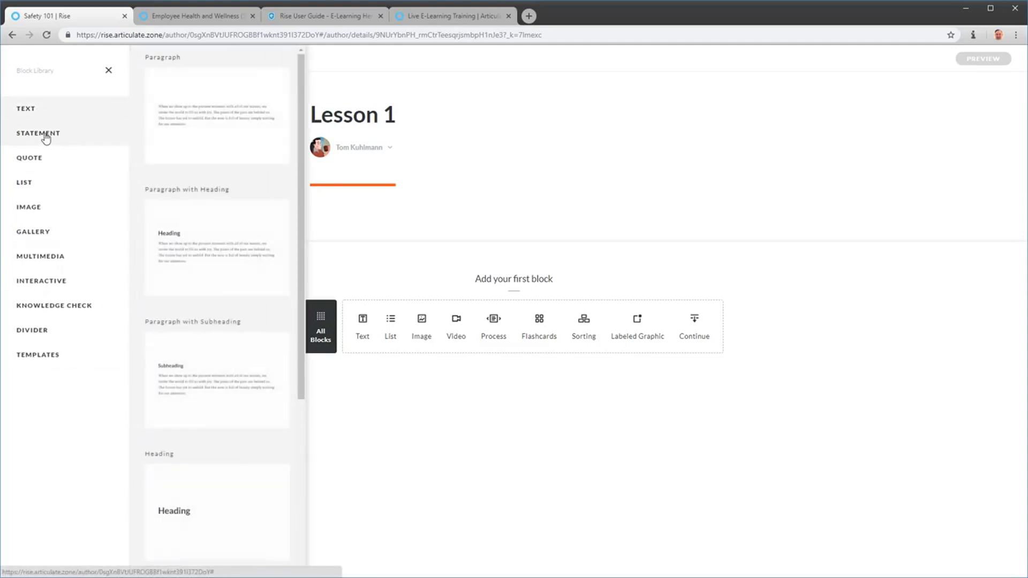
{"action": "mouse_move", "coordinate": [40, 160]}
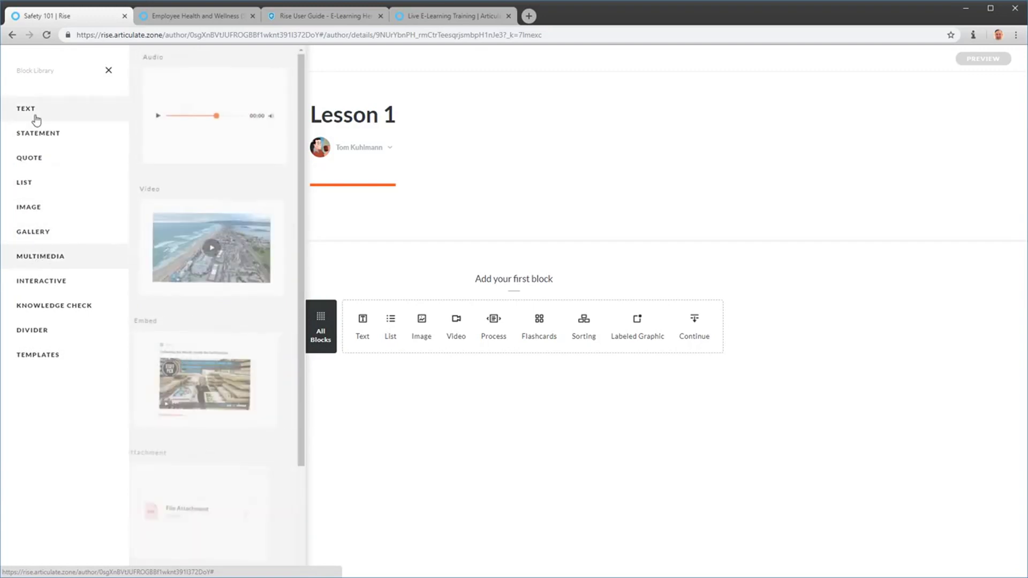
{"action": "left_click", "coordinate": [108, 71]}
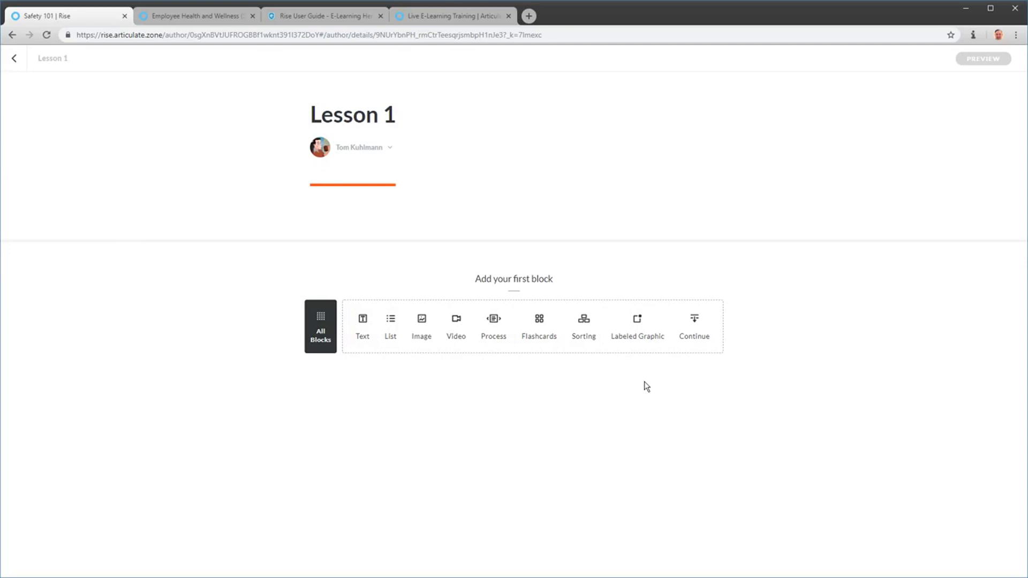
Step: Add a Paragraph with Heading text block to Lesson 1 and look at its alternative block types
{"action": "left_click", "coordinate": [360, 332]}
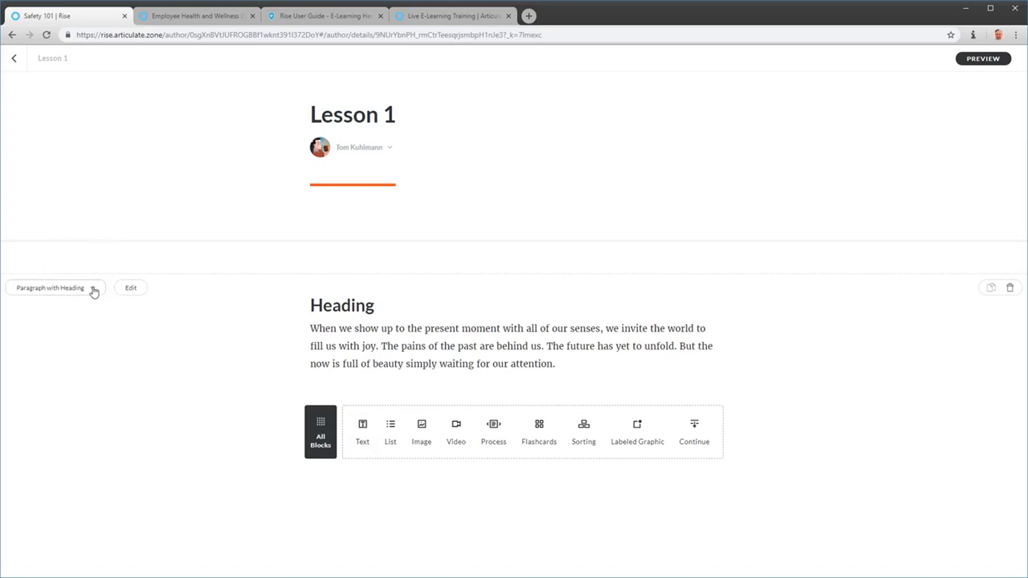
{"action": "left_click", "coordinate": [89, 291]}
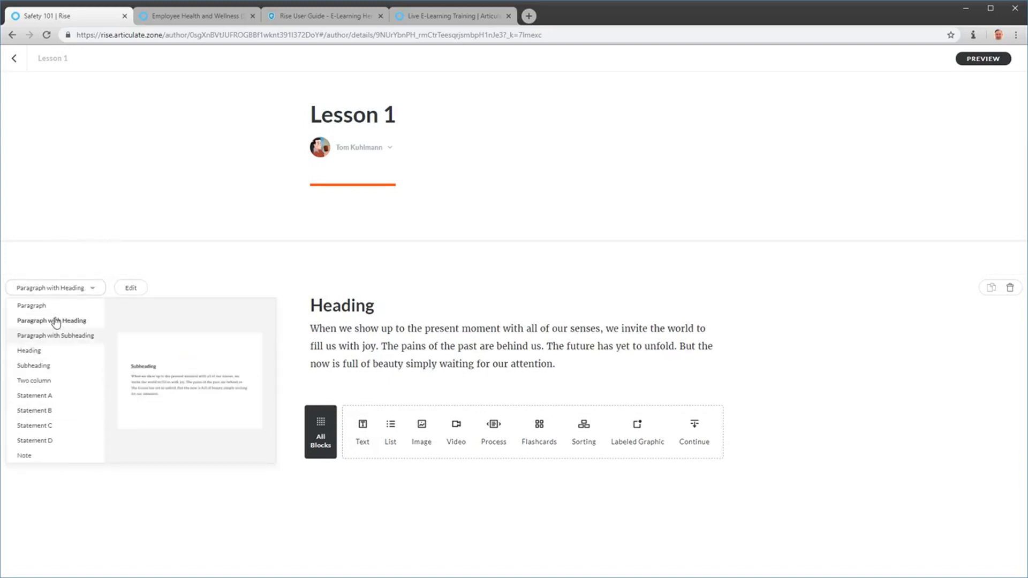
{"action": "left_click", "coordinate": [432, 348]}
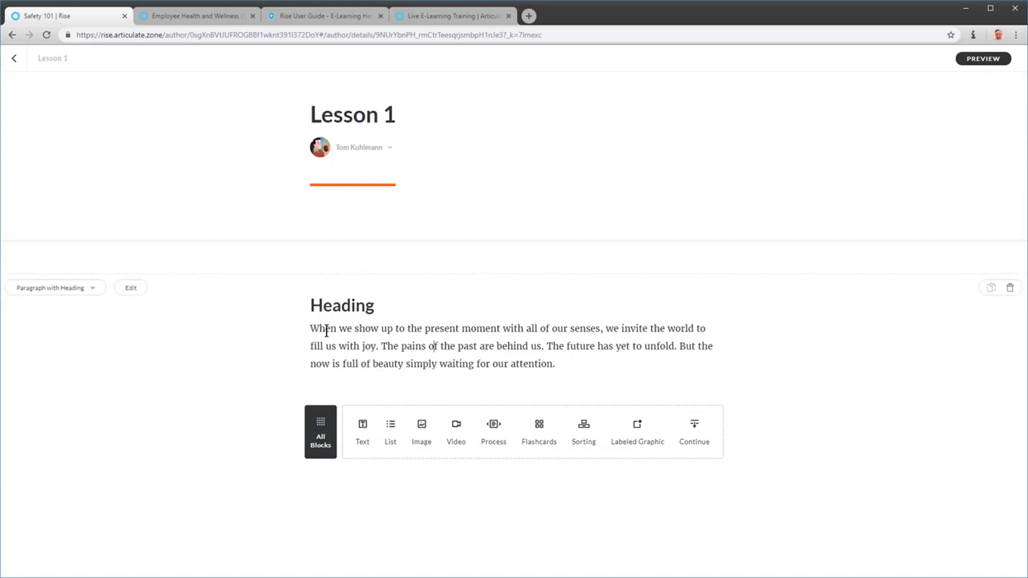
Step: Stack a numbered list block, an image block and another Paragraph with Heading block below the first text block
{"action": "left_click", "coordinate": [391, 426]}
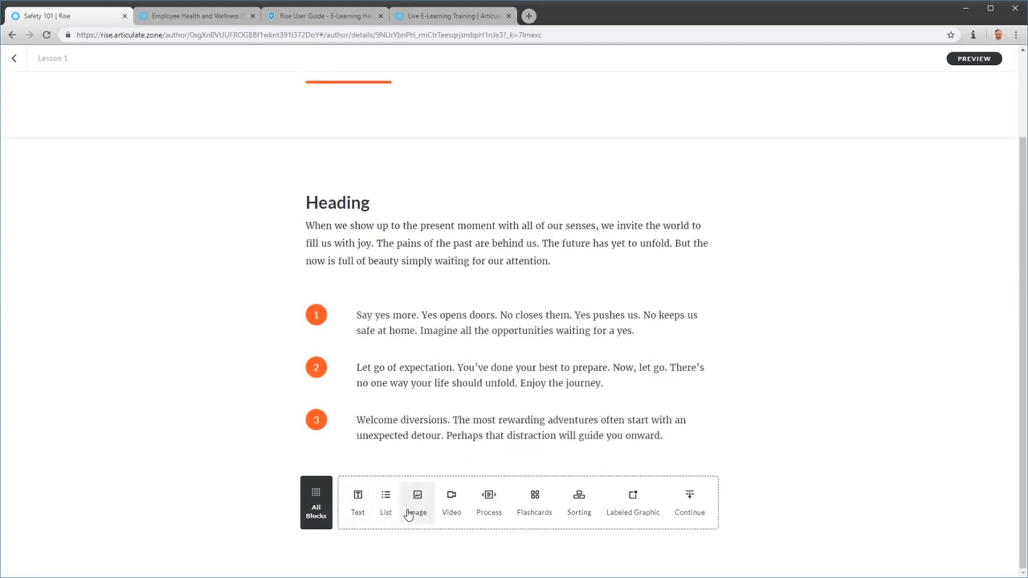
{"action": "scroll", "coordinate": [428, 500], "scroll_direction": "down", "scroll_amount": 1}
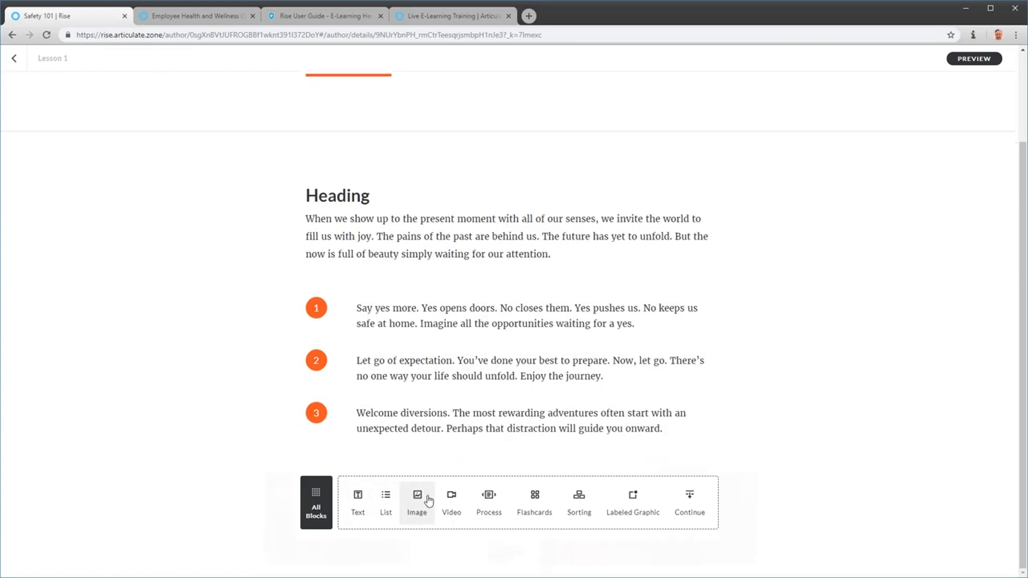
{"action": "left_click", "coordinate": [417, 501]}
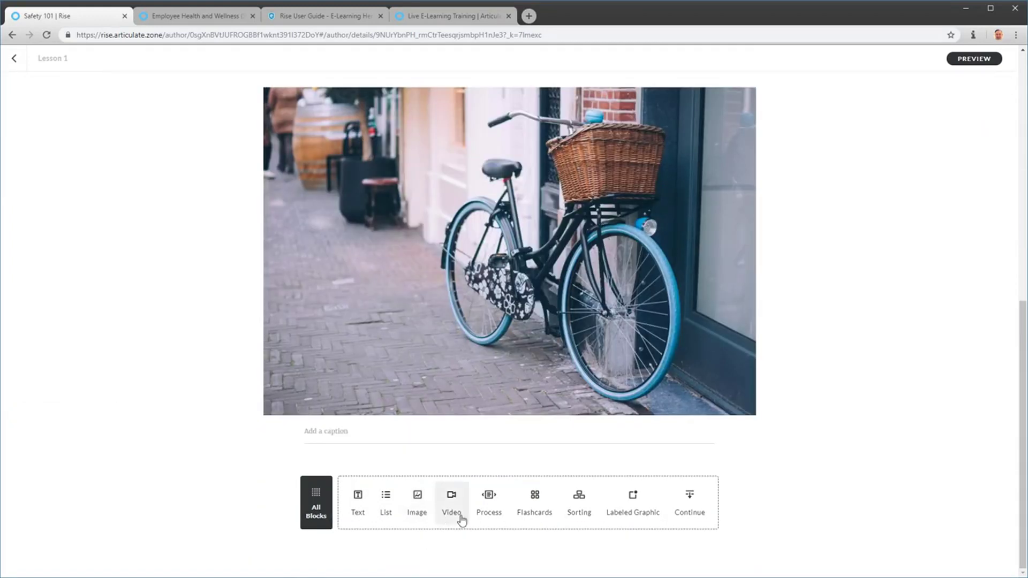
{"action": "scroll", "coordinate": [462, 520], "scroll_direction": "up", "scroll_amount": 6}
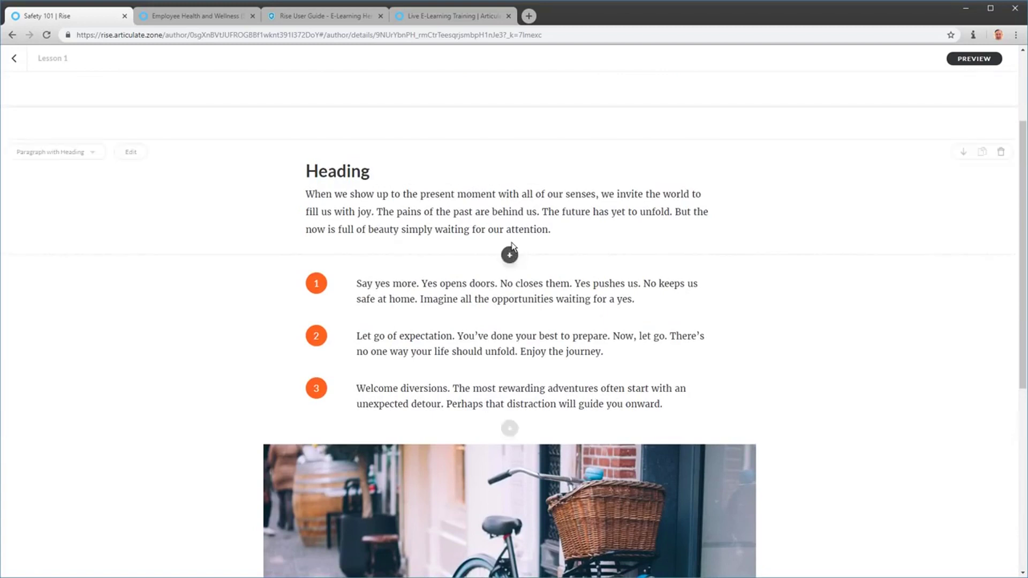
{"action": "scroll", "coordinate": [532, 366], "scroll_direction": "down", "scroll_amount": 6}
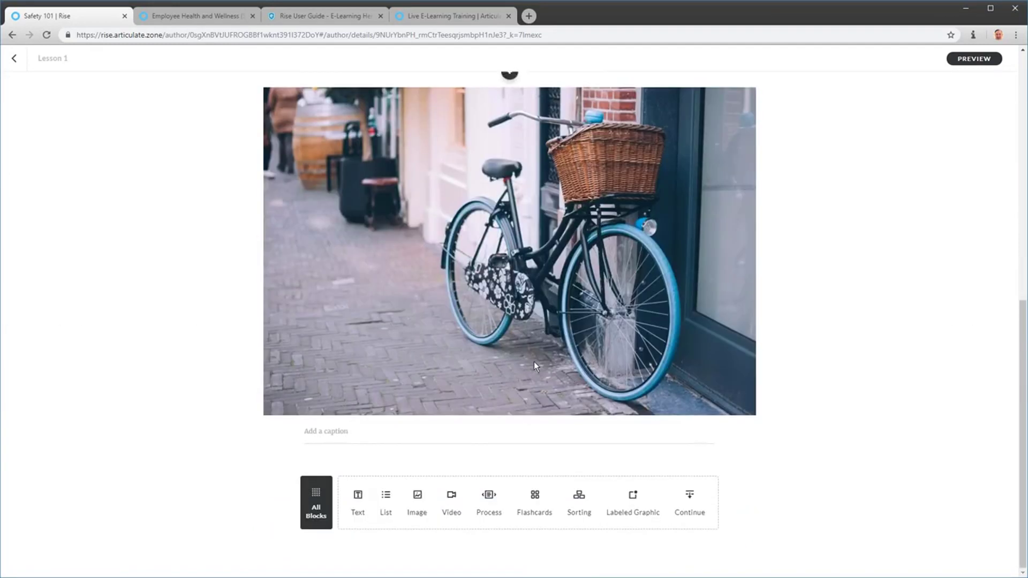
{"action": "left_click", "coordinate": [359, 501]}
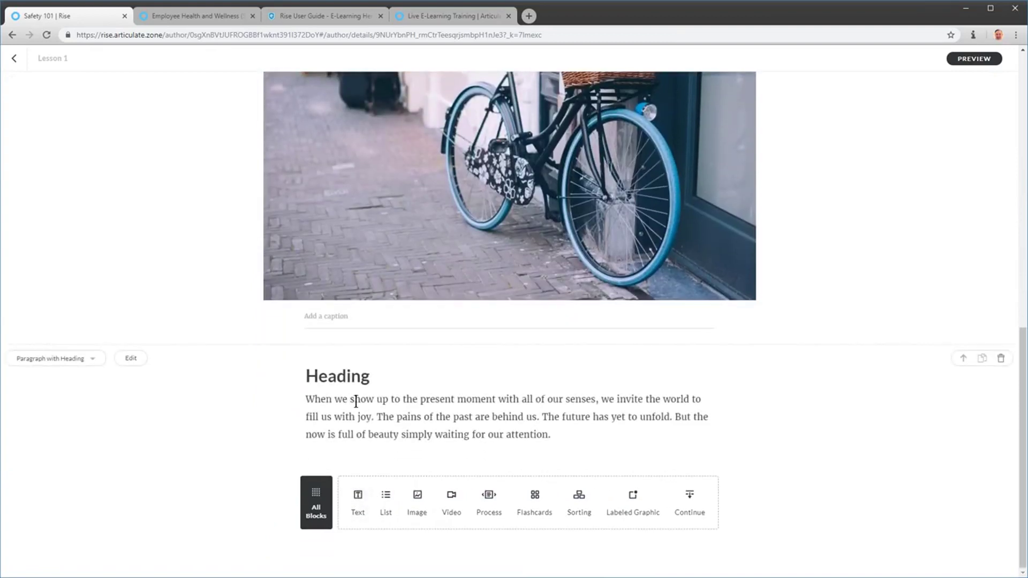
Step: Move the last Paragraph with Heading block up above the numbered list and insert a Continue divider block directly below it
{"action": "left_click", "coordinate": [963, 359]}
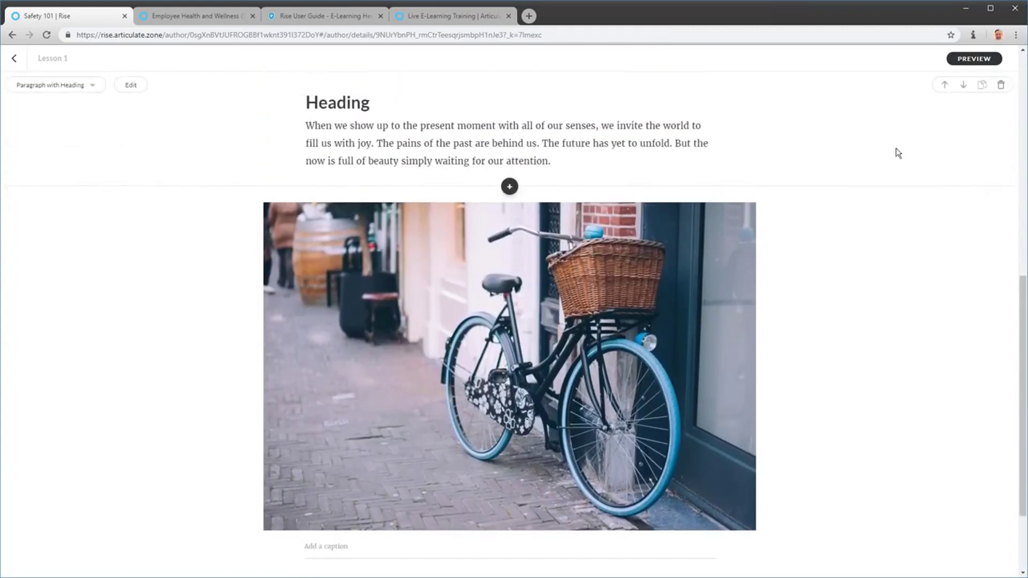
{"action": "left_click", "coordinate": [944, 86]}
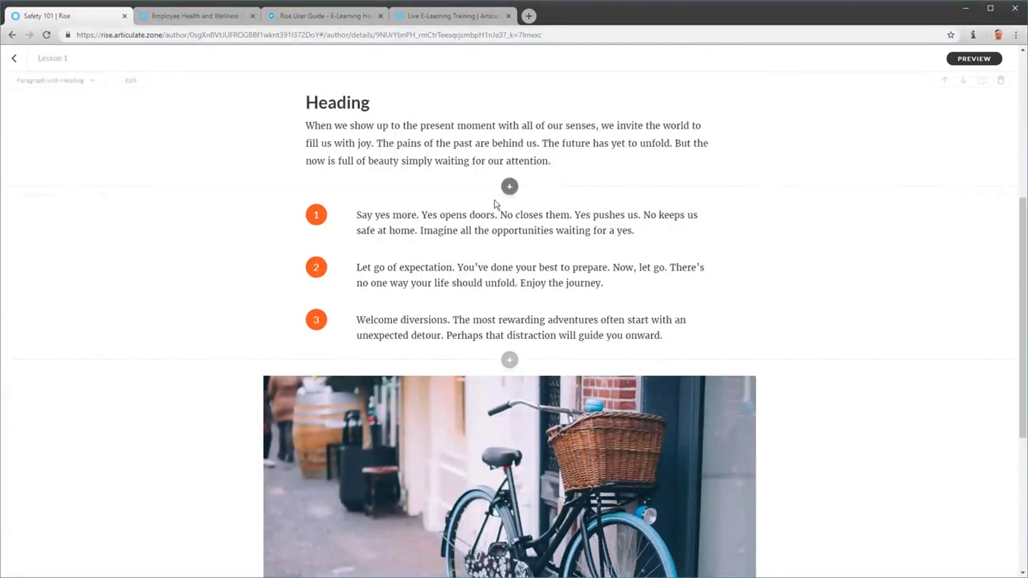
{"action": "left_click", "coordinate": [510, 187]}
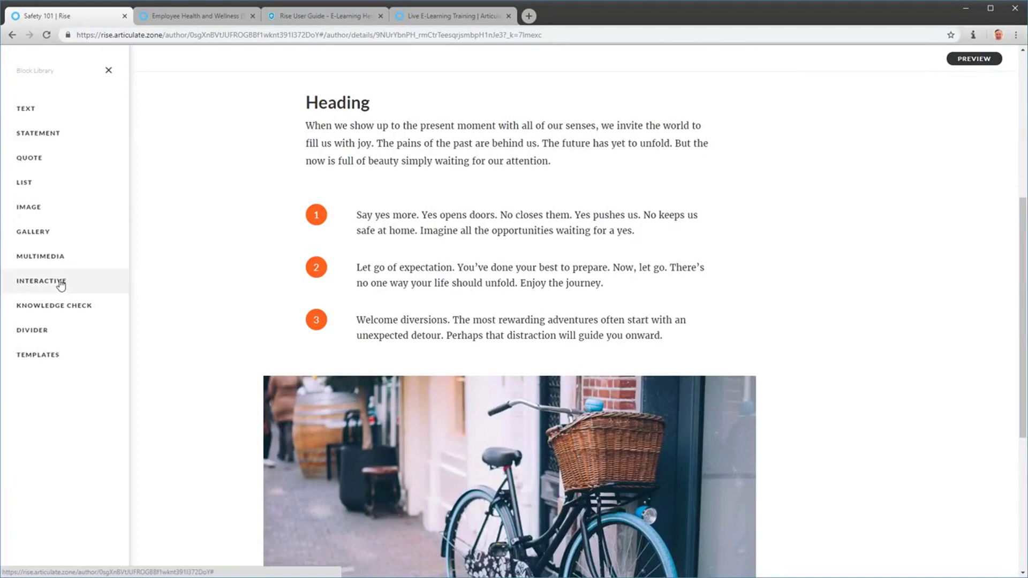
{"action": "left_click", "coordinate": [44, 332]}
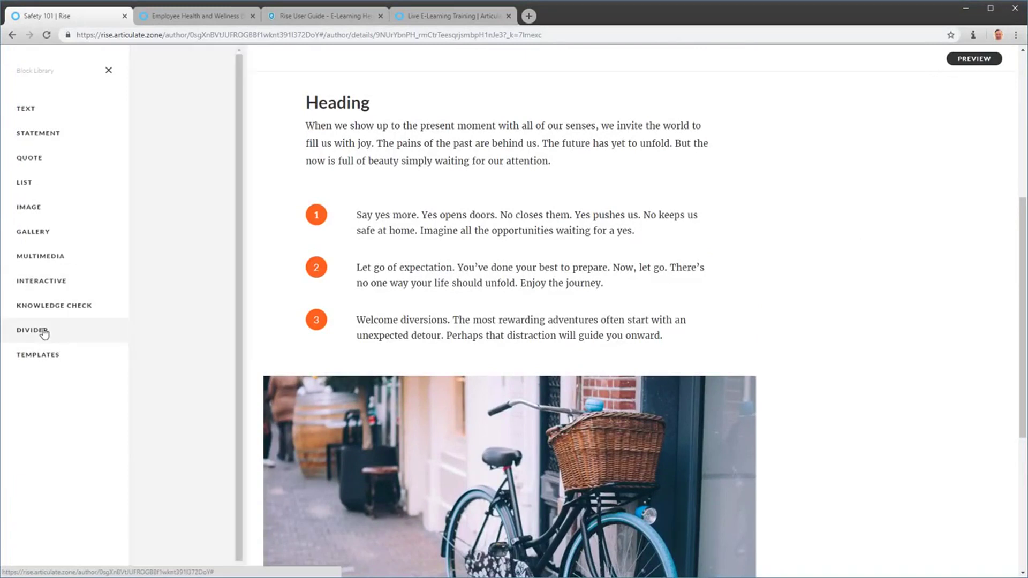
{"action": "left_click", "coordinate": [221, 119]}
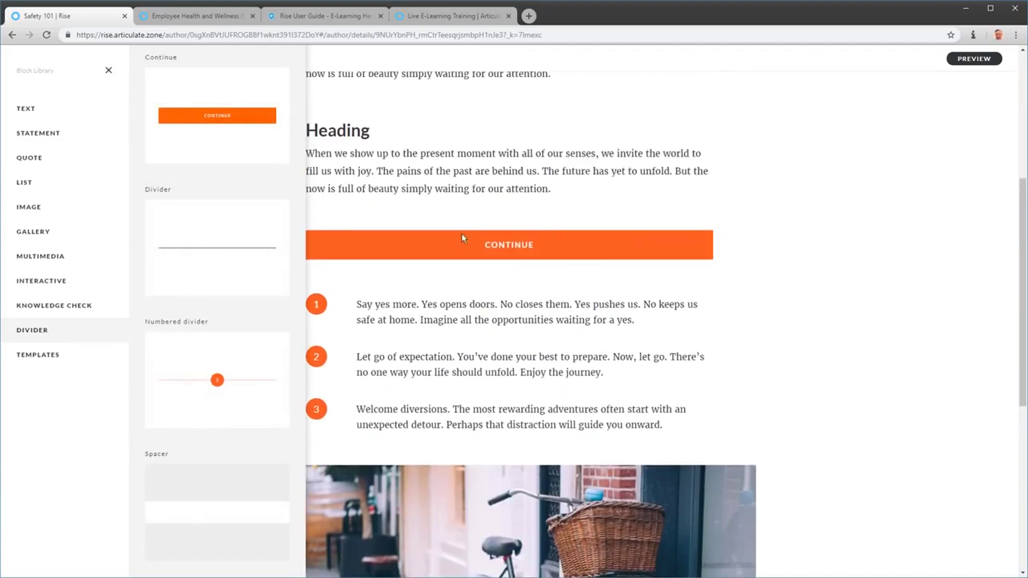
Step: Preview Lesson 1, test how the Continue button reveals the numbered list and image, and return to editing
{"action": "left_click", "coordinate": [964, 60]}
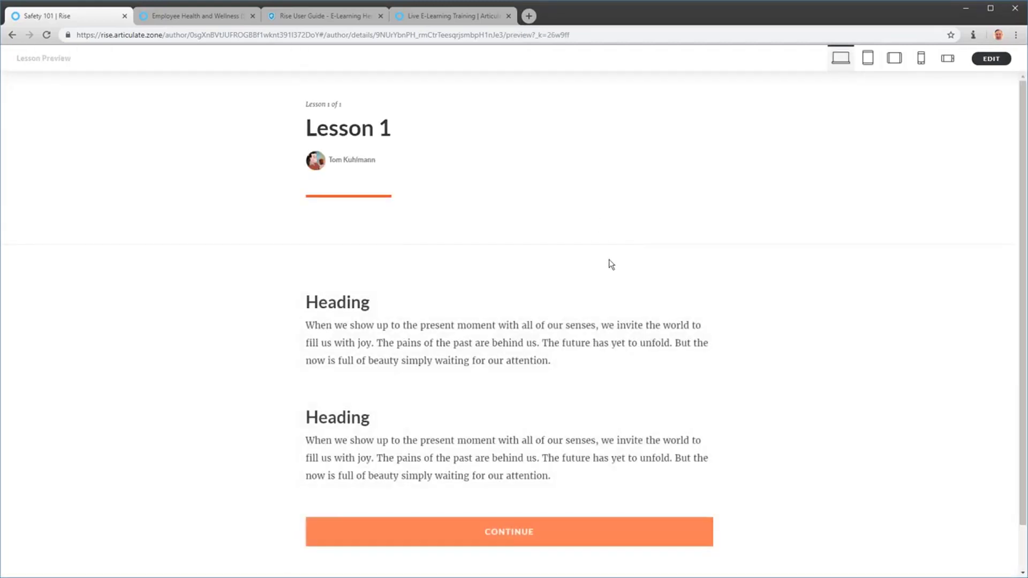
{"action": "scroll", "coordinate": [312, 461], "scroll_direction": "down", "scroll_amount": 1}
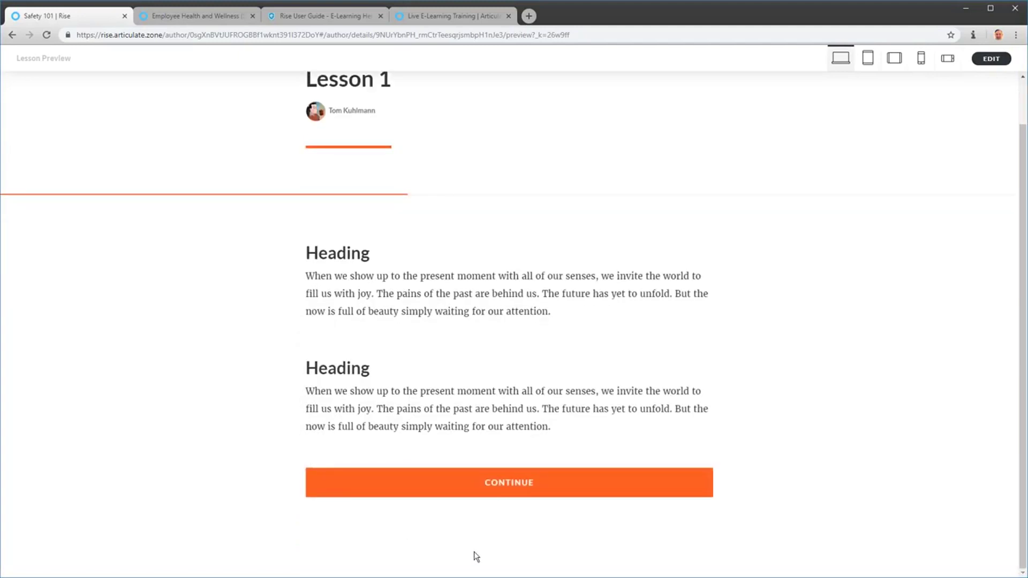
{"action": "left_click", "coordinate": [530, 483]}
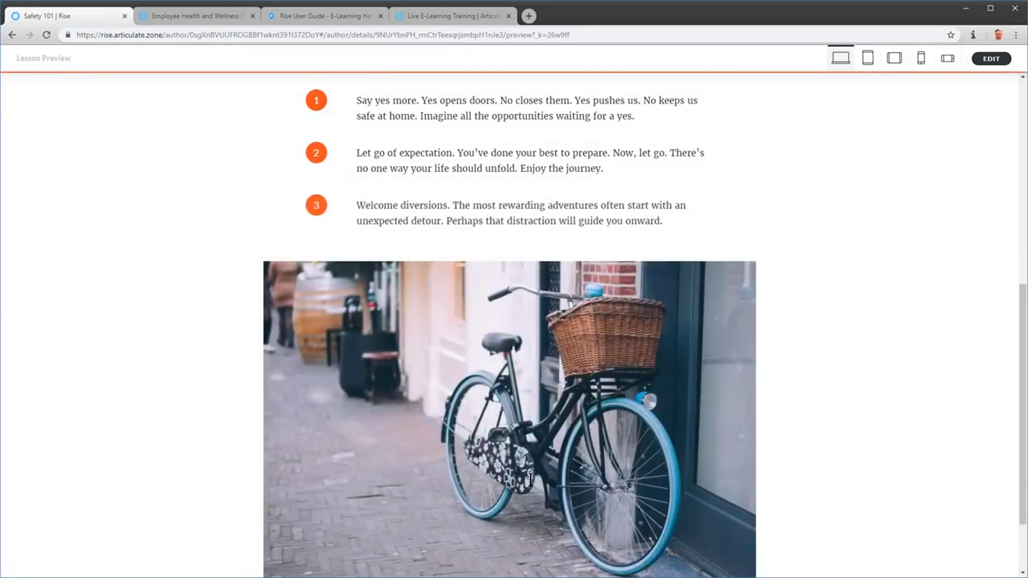
{"action": "scroll", "coordinate": [576, 294], "scroll_direction": "up", "scroll_amount": 7}
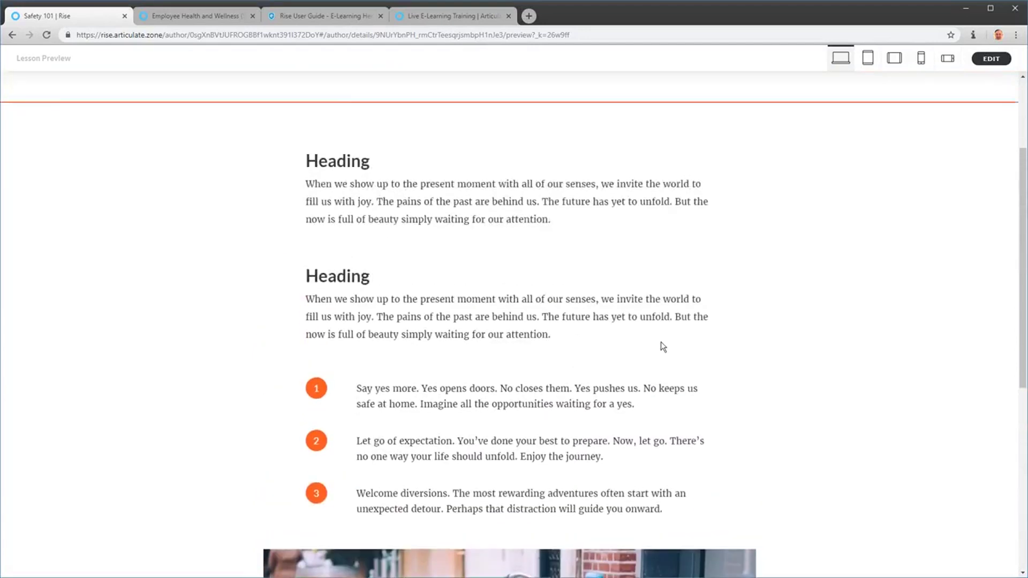
{"action": "left_click", "coordinate": [992, 59]}
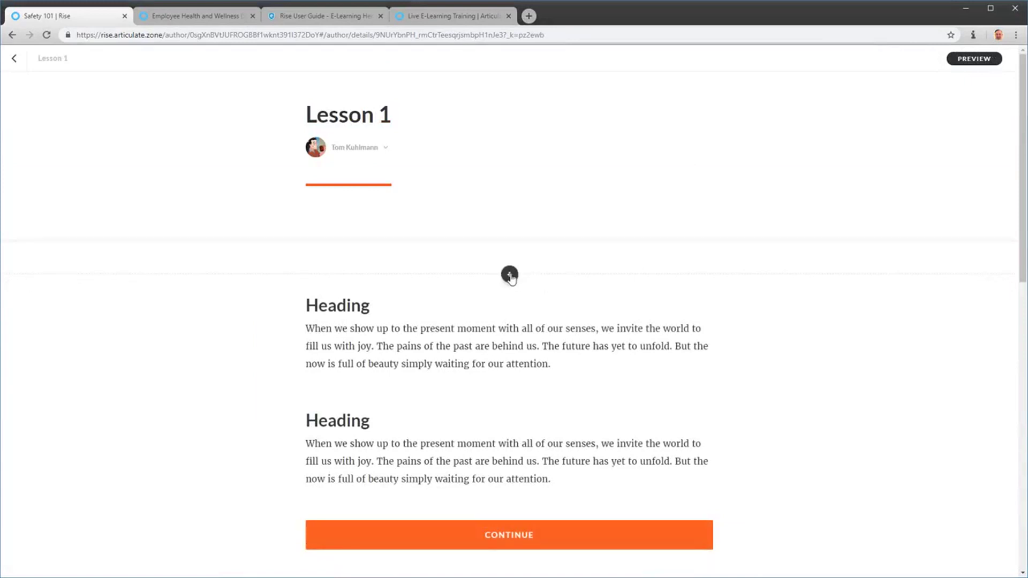
Step: Review the stacked blocks in Lesson 1 and check the alternative types offered for the paragraph, Continue and list blocks
{"action": "scroll", "coordinate": [511, 277], "scroll_direction": "down", "scroll_amount": 15}
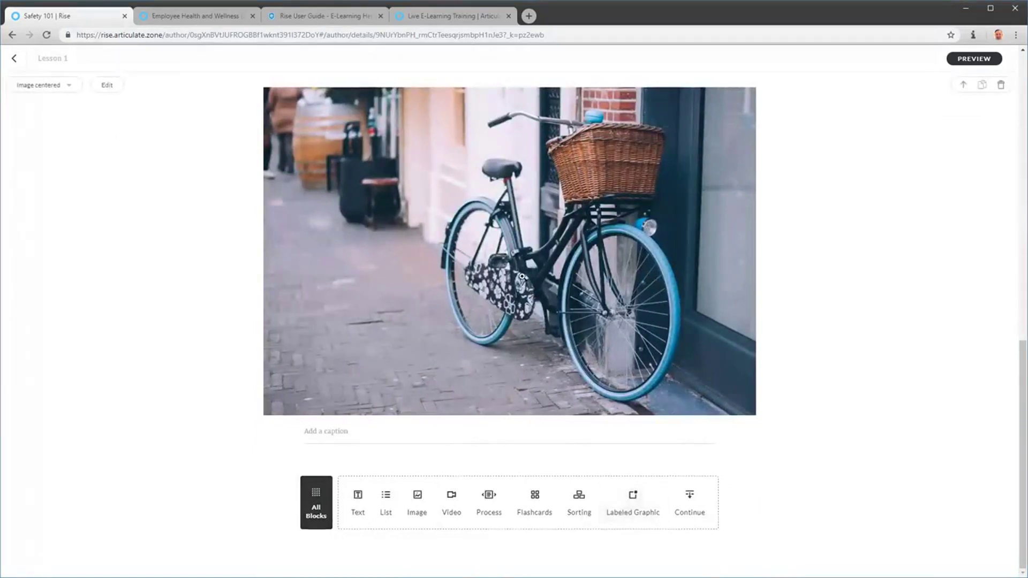
{"action": "scroll", "coordinate": [535, 291], "scroll_direction": "up", "scroll_amount": 10}
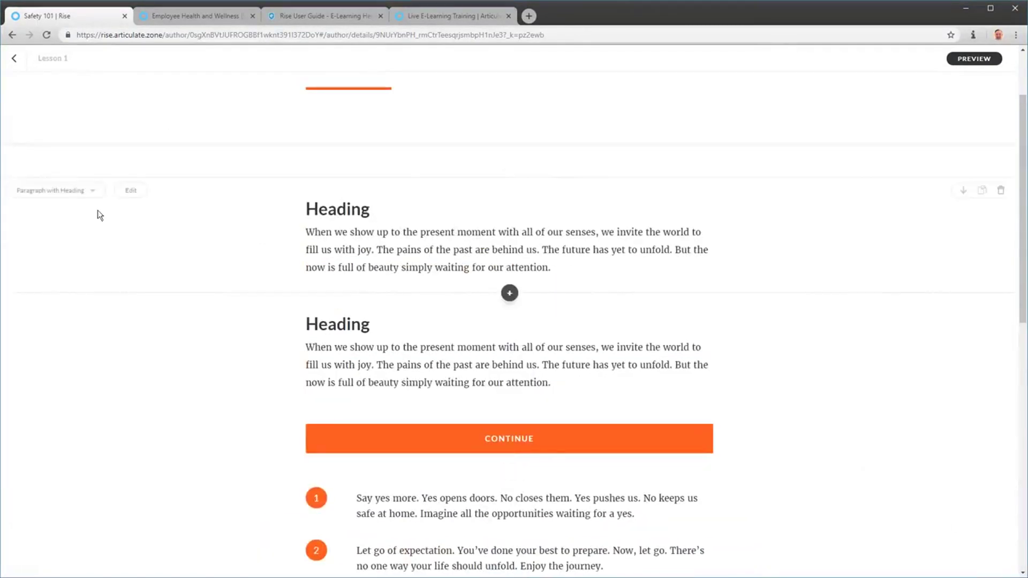
{"action": "left_click", "coordinate": [92, 195]}
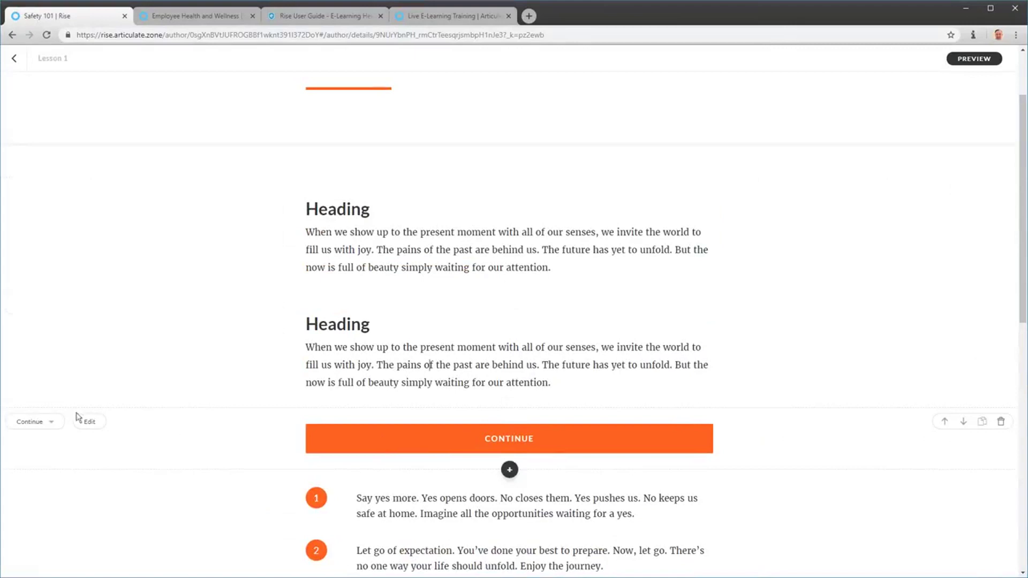
{"action": "left_click", "coordinate": [52, 422]}
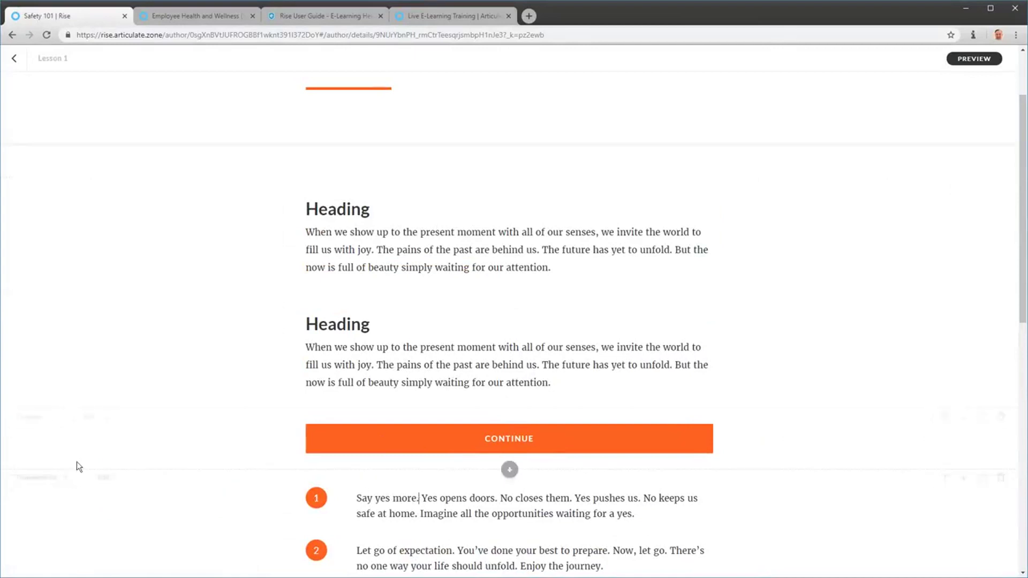
{"action": "left_click", "coordinate": [60, 483]}
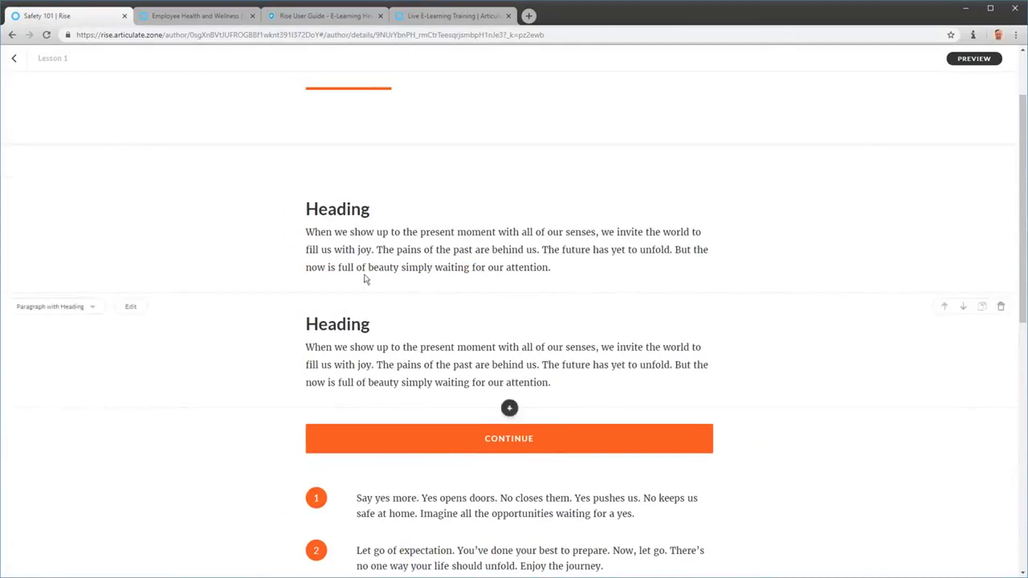
Step: Look at the text formatting and block type options of the first Paragraph with Heading block and open its block settings
{"action": "left_click", "coordinate": [369, 249]}
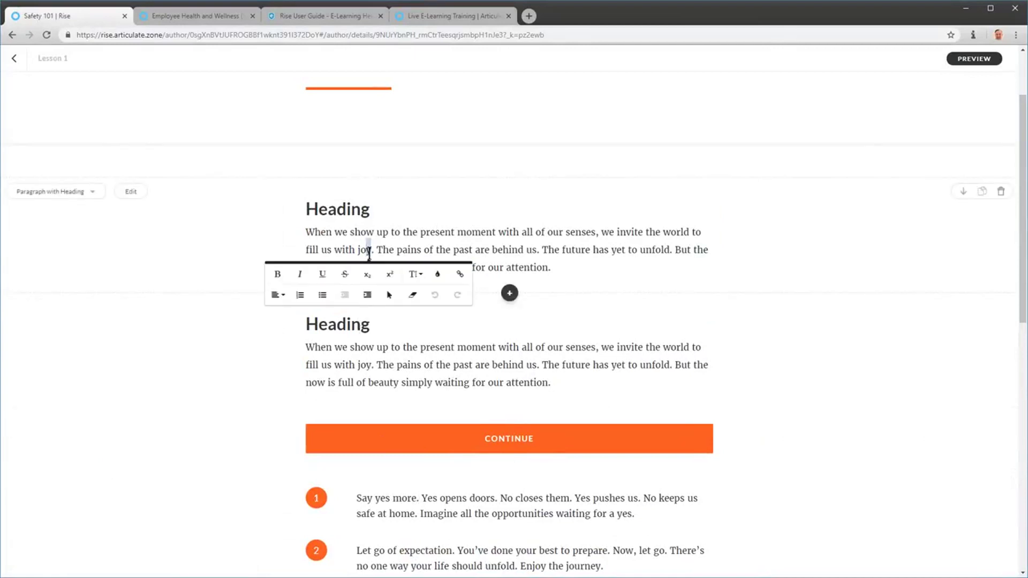
{"action": "left_click", "coordinate": [95, 193]}
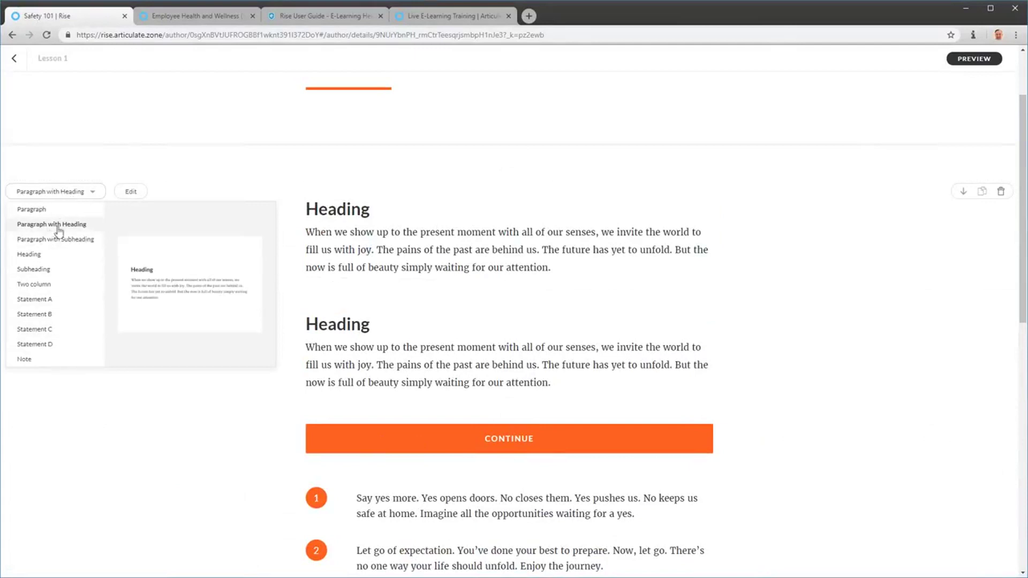
{"action": "left_click", "coordinate": [137, 193]}
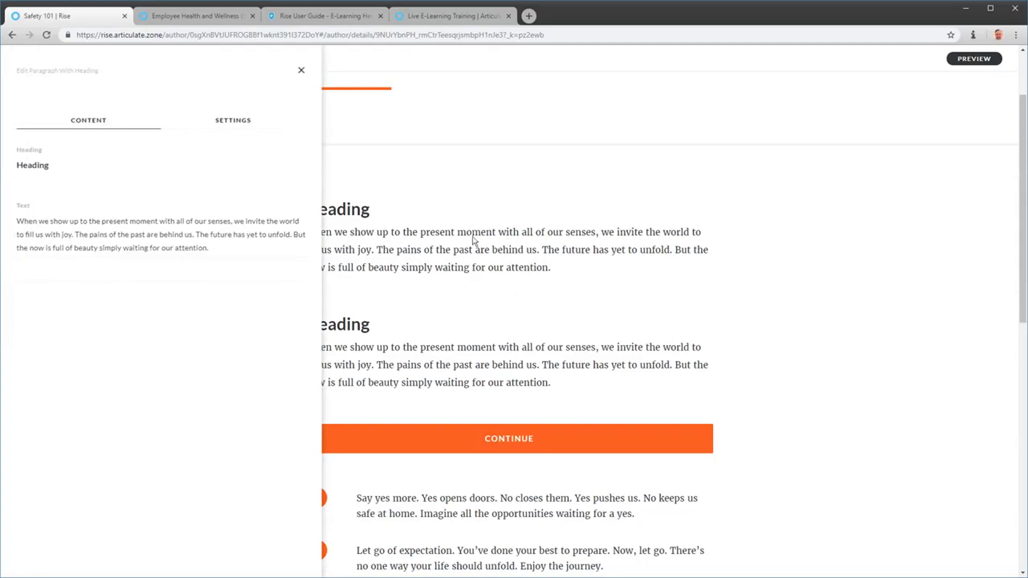
{"action": "left_click", "coordinate": [224, 123]}
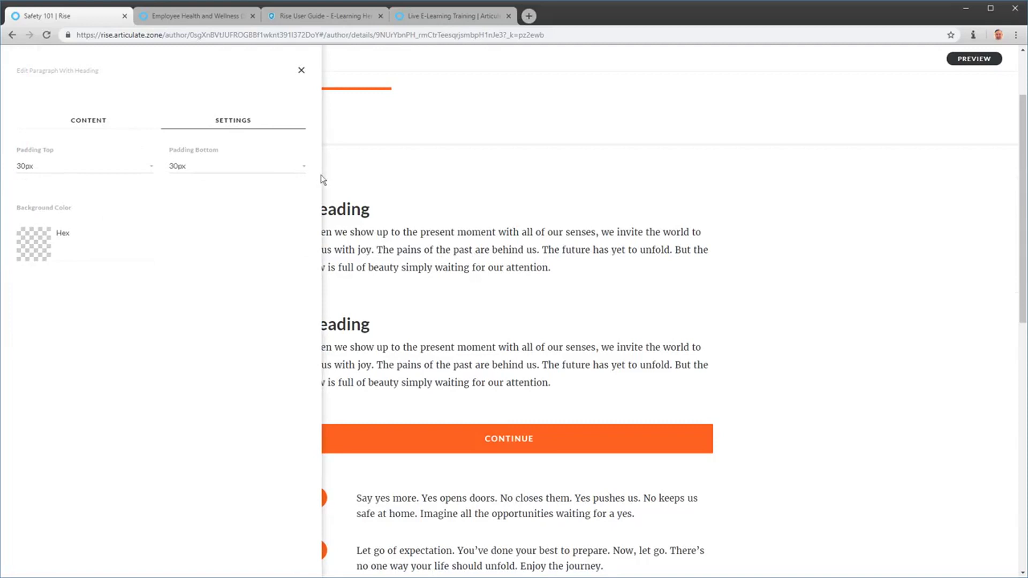
Step: Try a bottom padding of 100px and no padding on the first Paragraph with Heading block, and set it back to 30px
{"action": "left_click", "coordinate": [304, 172]}
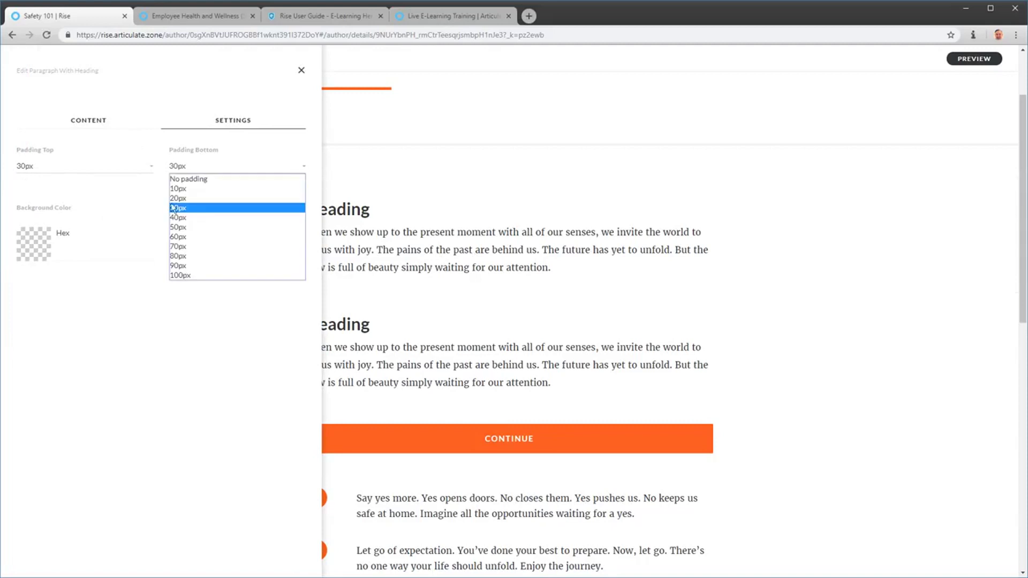
{"action": "left_click", "coordinate": [187, 275]}
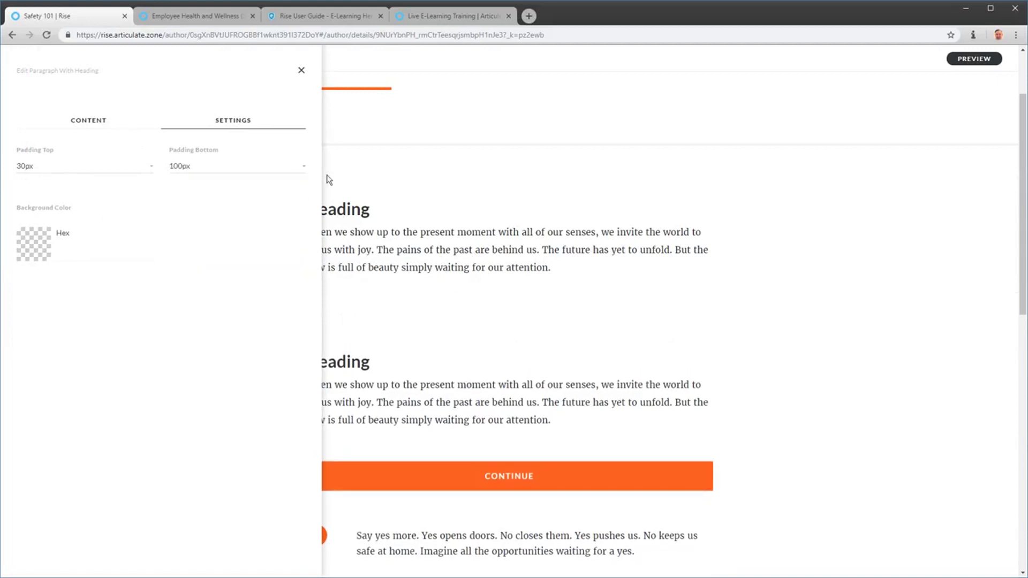
{"action": "left_click", "coordinate": [304, 171]}
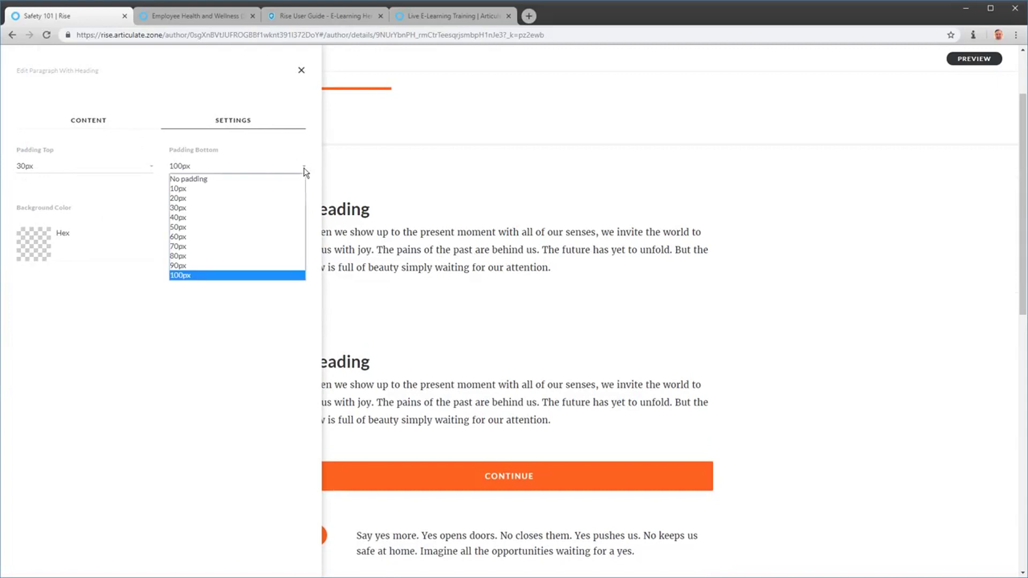
{"action": "left_click", "coordinate": [213, 181]}
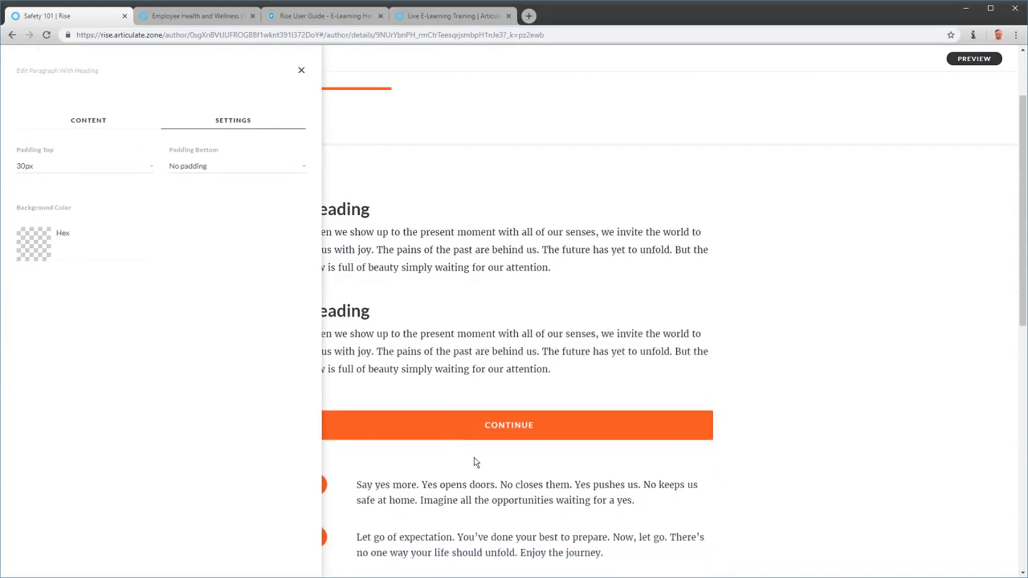
{"action": "left_click", "coordinate": [303, 170]}
{"action": "left_click", "coordinate": [191, 209]}
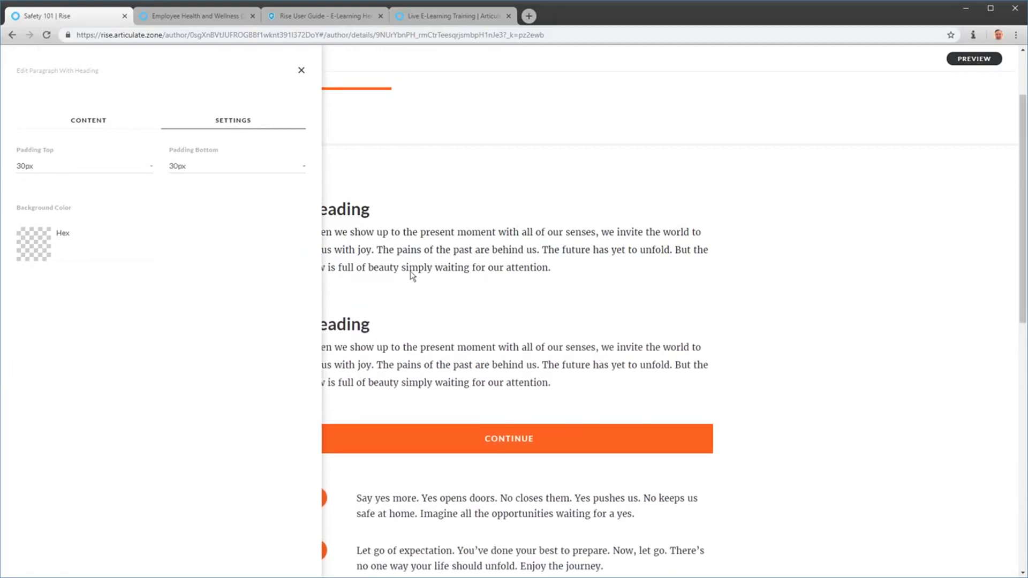
Step: Give the first Paragraph with Heading block a dark red background colour and close its settings
{"action": "left_click", "coordinate": [38, 245]}
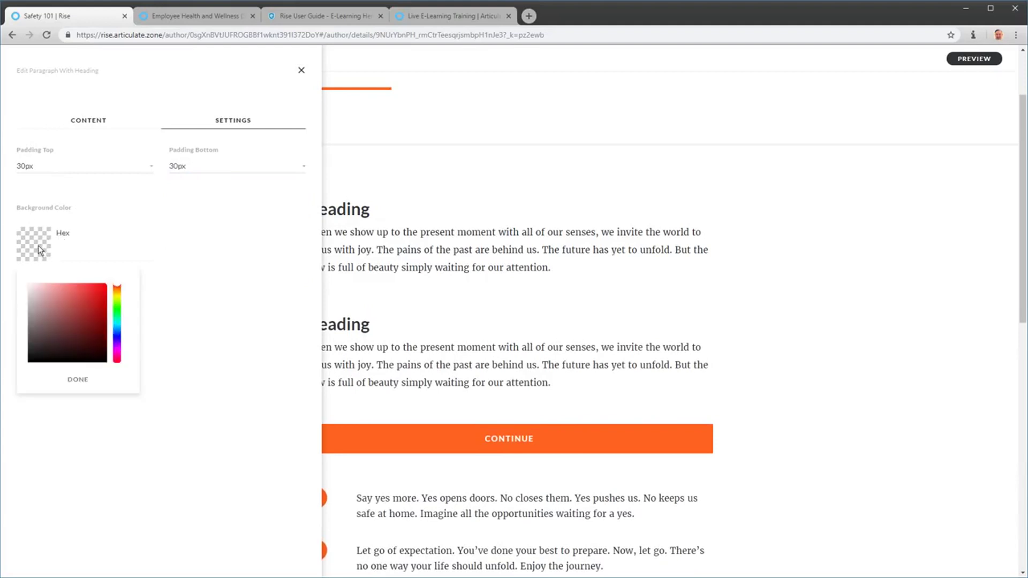
{"action": "left_click", "coordinate": [82, 347]}
{"action": "left_click", "coordinate": [400, 325]}
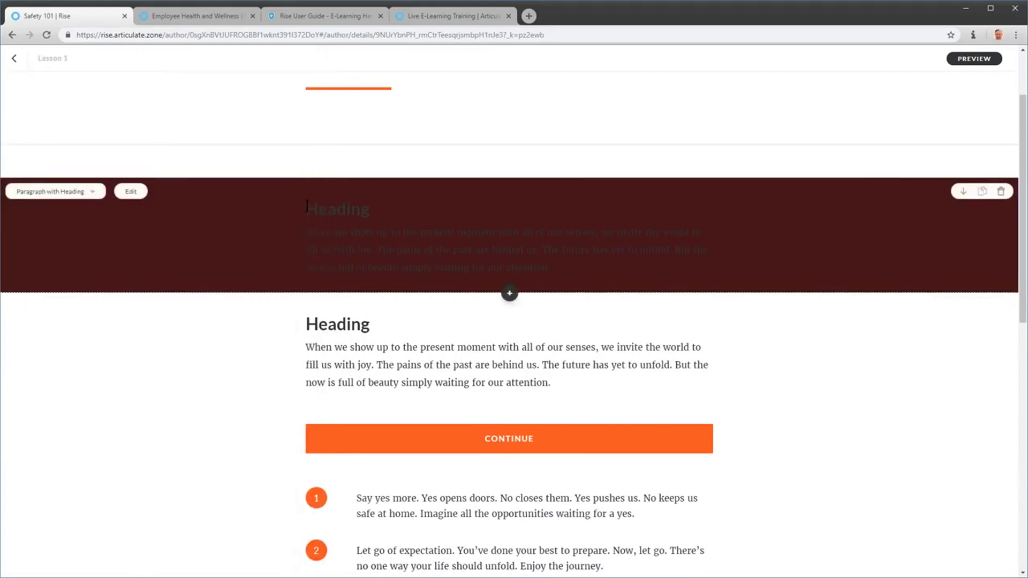
Step: Change the text colour of the heading in the dark red block to white
{"action": "left_click_drag", "start_coordinate": [307, 206], "coordinate": [402, 210]}
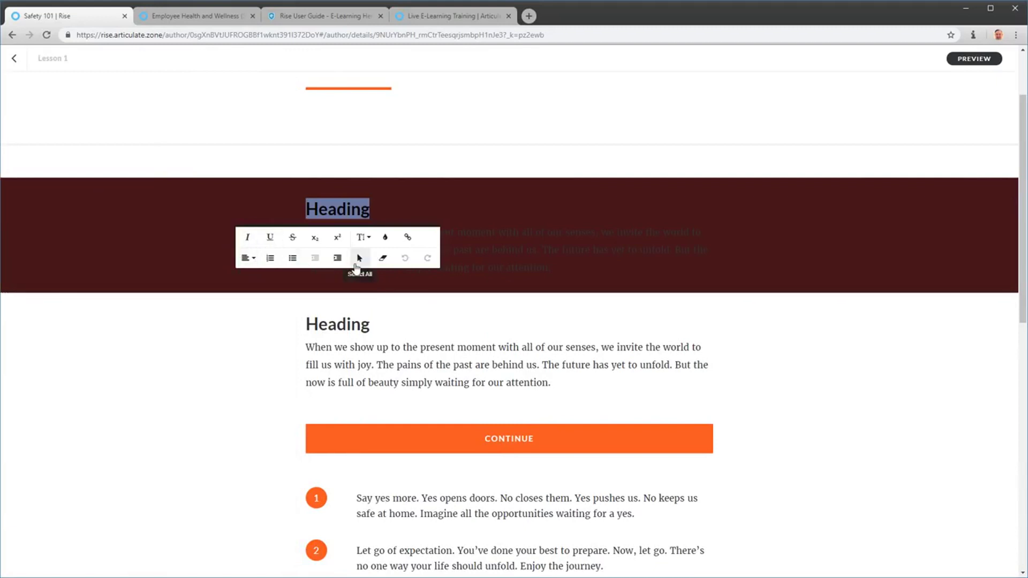
{"action": "left_click", "coordinate": [385, 238]}
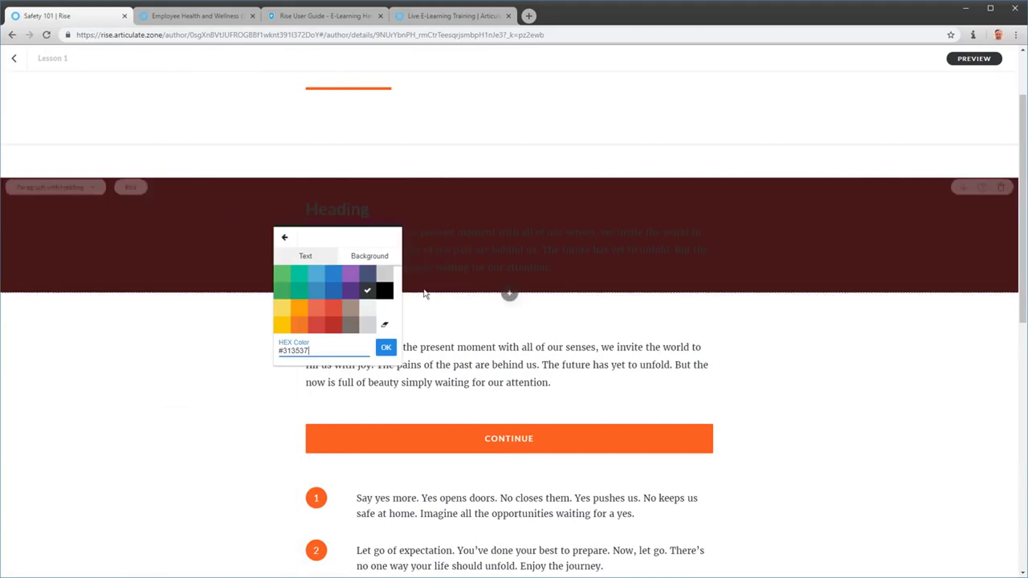
{"action": "left_click", "coordinate": [385, 310]}
{"action": "left_click", "coordinate": [282, 255]}
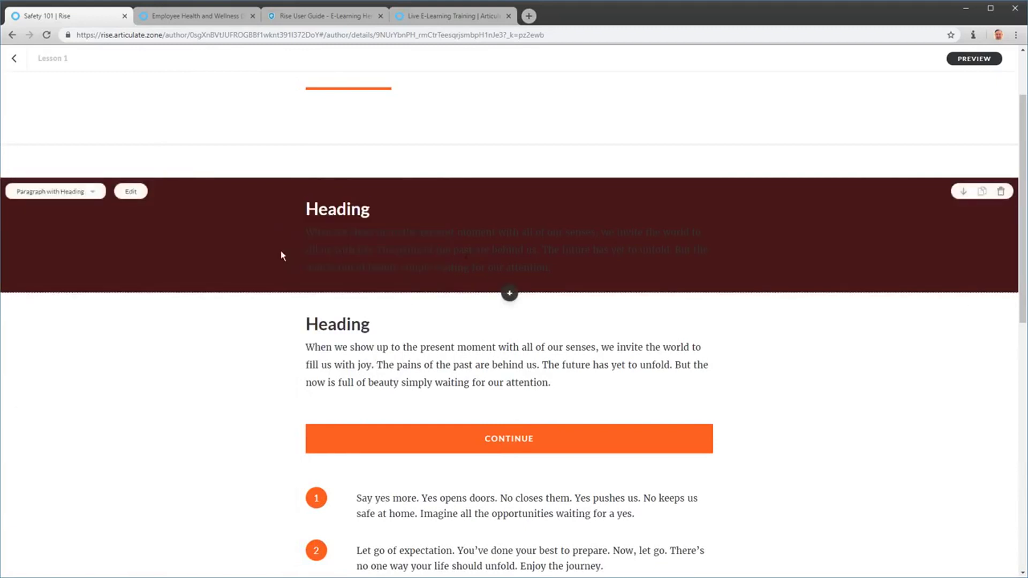
Step: Change the text colour of the whole body paragraph in the dark red block to white
{"action": "left_click_drag", "start_coordinate": [307, 231], "coordinate": [670, 273]}
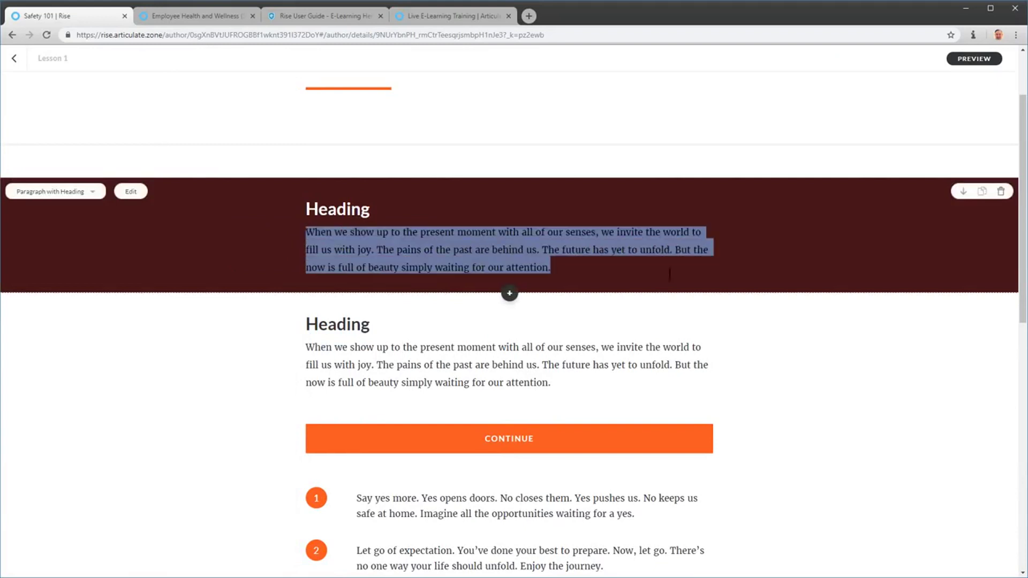
{"action": "left_click", "coordinate": [576, 294]}
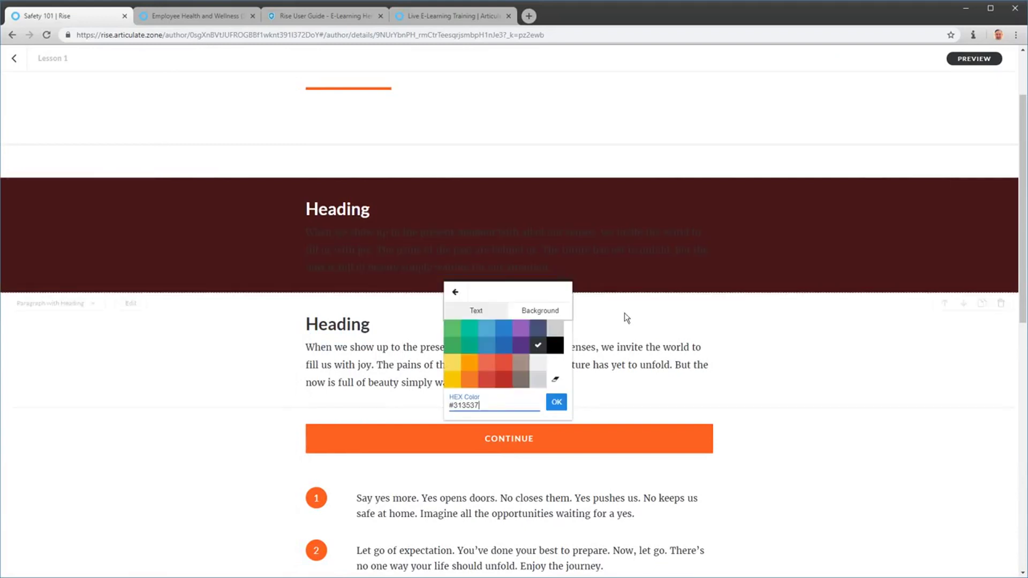
{"action": "left_click", "coordinate": [559, 365]}
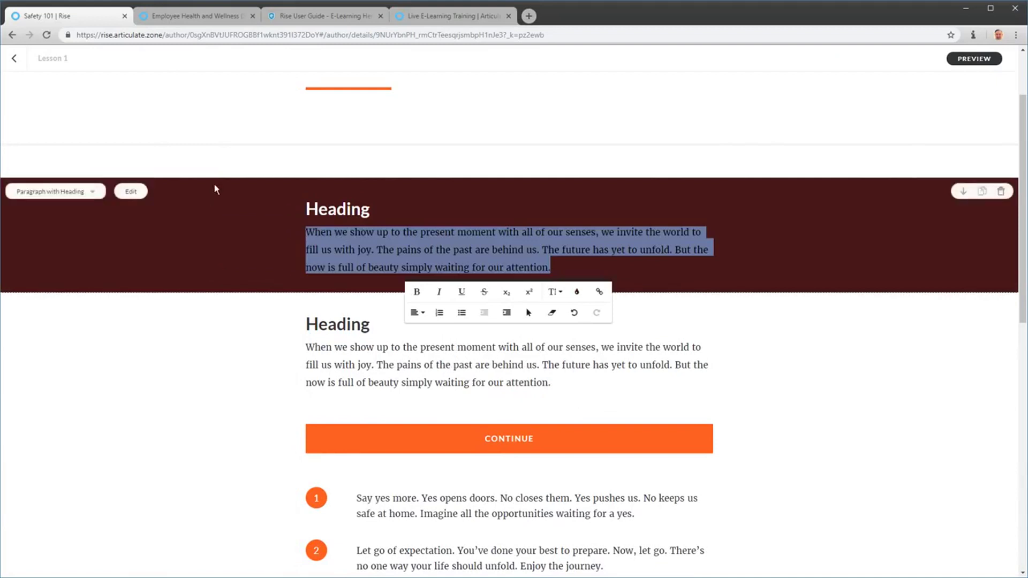
{"action": "left_click", "coordinate": [285, 201]}
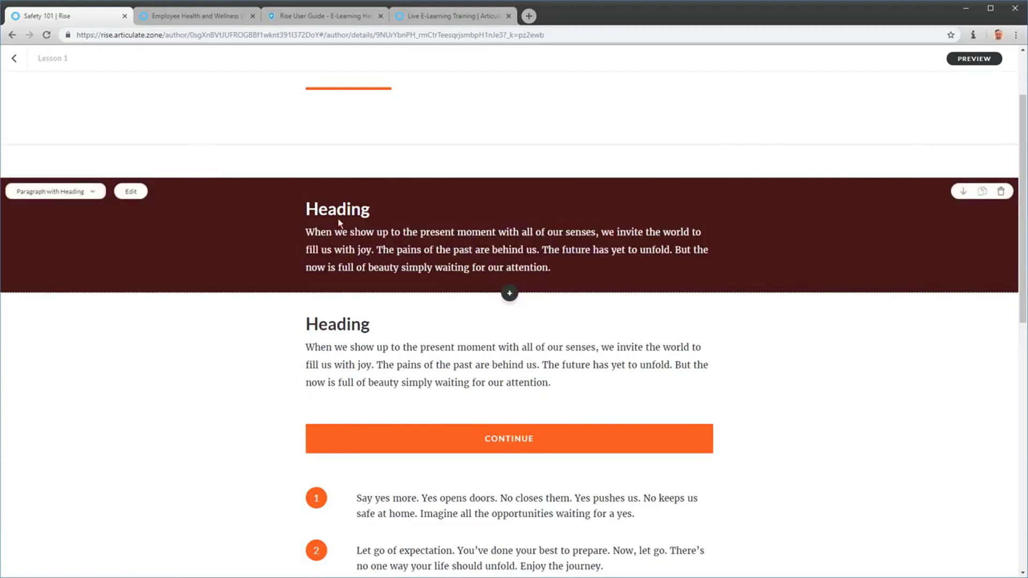
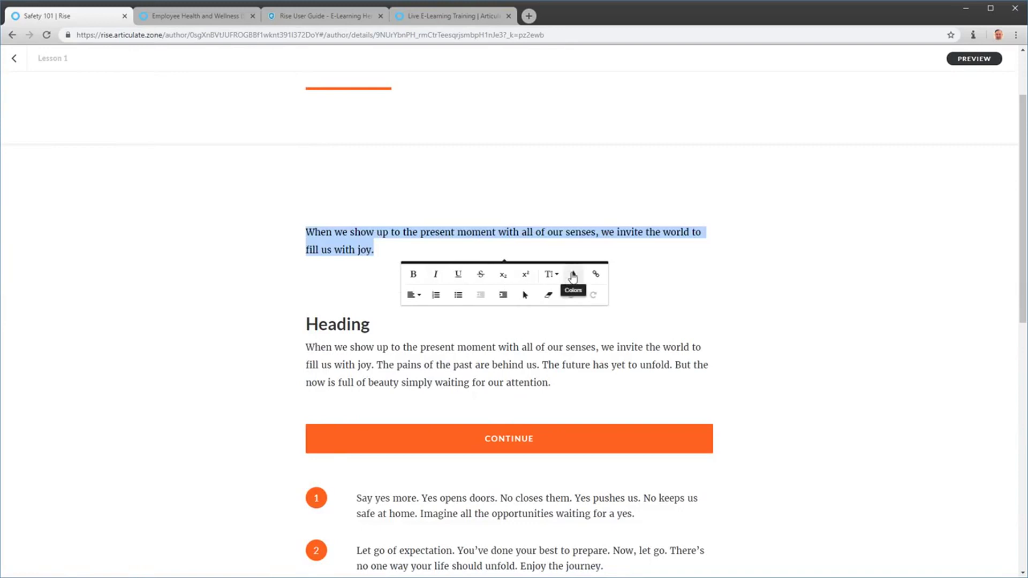
Step: Set the text colour of the selected body sentence in the first block to black
{"action": "left_click", "coordinate": [572, 275]}
{"action": "left_click", "coordinate": [557, 332]}
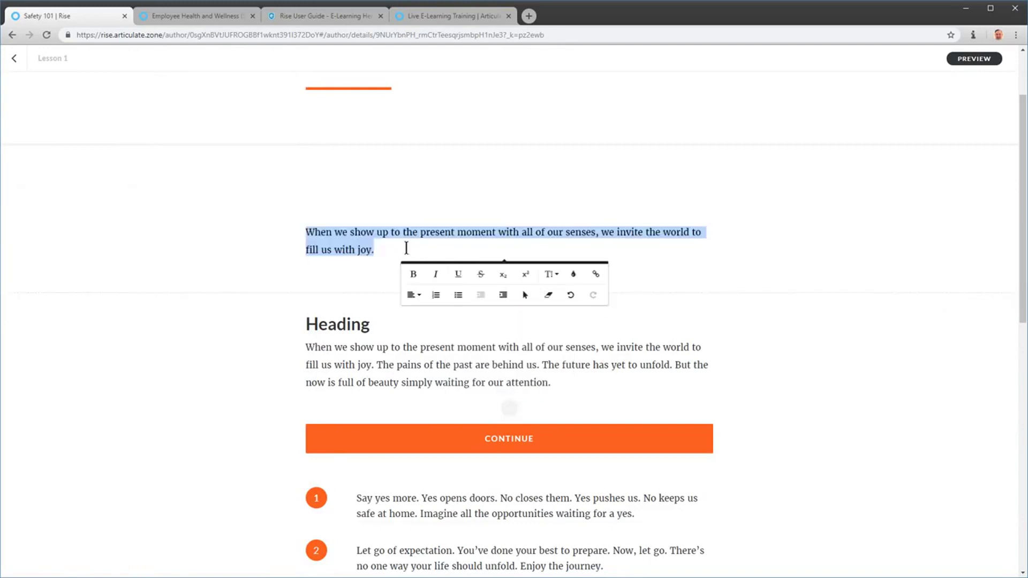
Step: Set the text colour of the heading in the first Paragraph with Heading block to black
{"action": "left_click", "coordinate": [342, 206]}
{"action": "left_click_drag", "start_coordinate": [443, 210], "coordinate": [287, 200]}
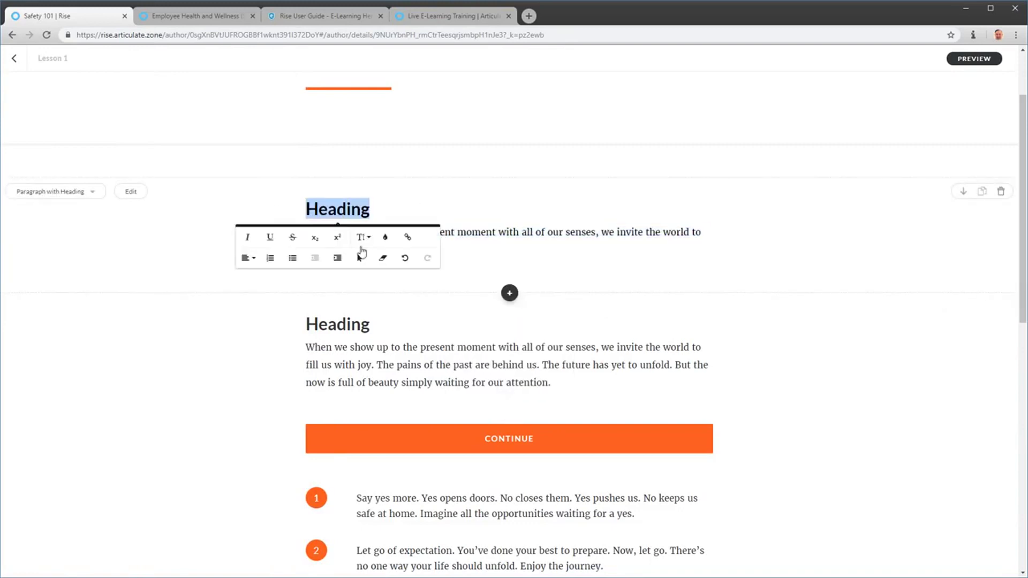
{"action": "left_click", "coordinate": [385, 237]}
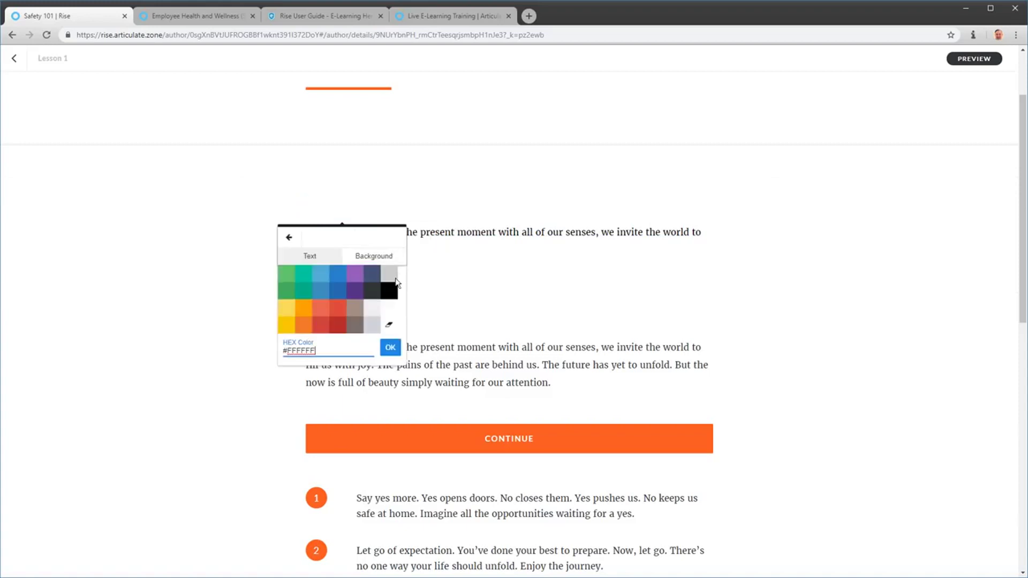
{"action": "left_click", "coordinate": [401, 297]}
{"action": "left_click", "coordinate": [598, 269]}
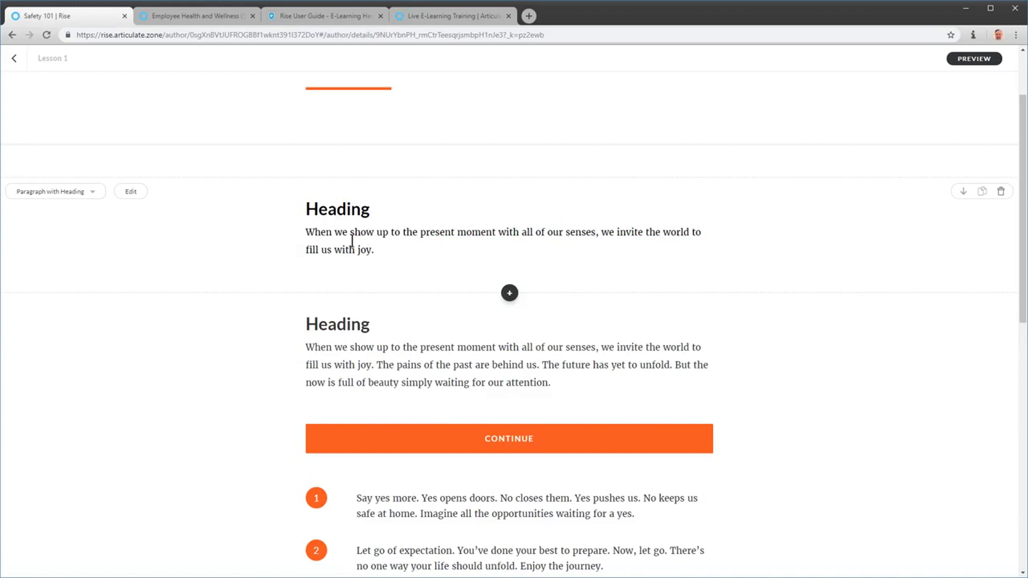
Step: Give the first Paragraph with Heading block a very dark red background, hex 200606, and close its settings
{"action": "left_click", "coordinate": [131, 192]}
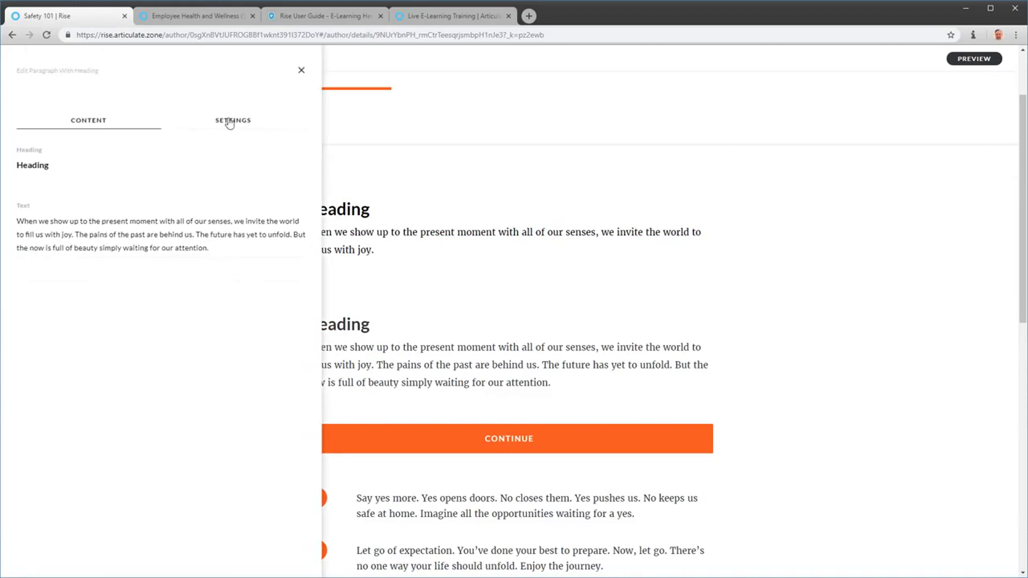
{"action": "left_click", "coordinate": [232, 128]}
{"action": "left_click", "coordinate": [58, 246]}
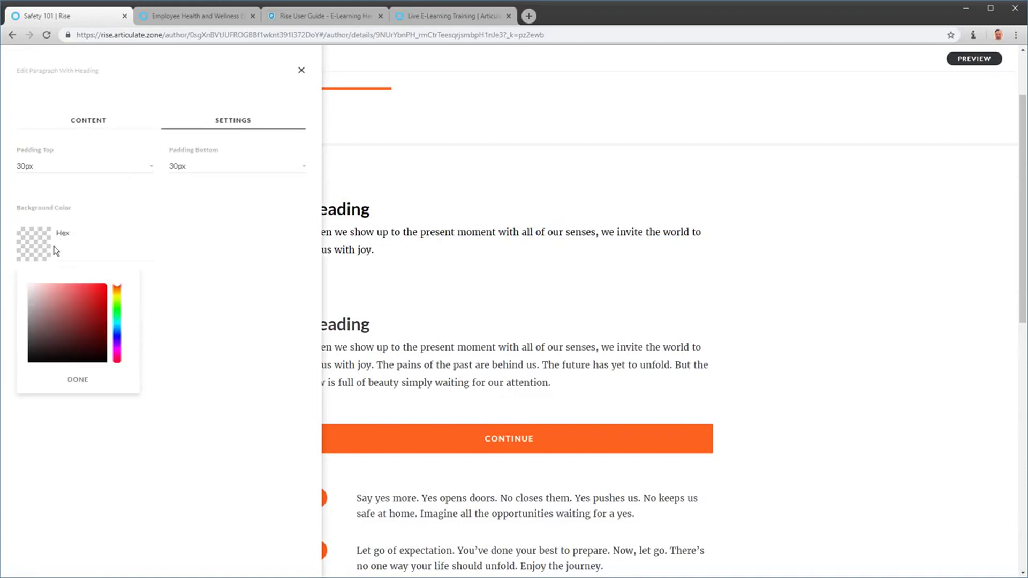
{"action": "left_click", "coordinate": [93, 353]}
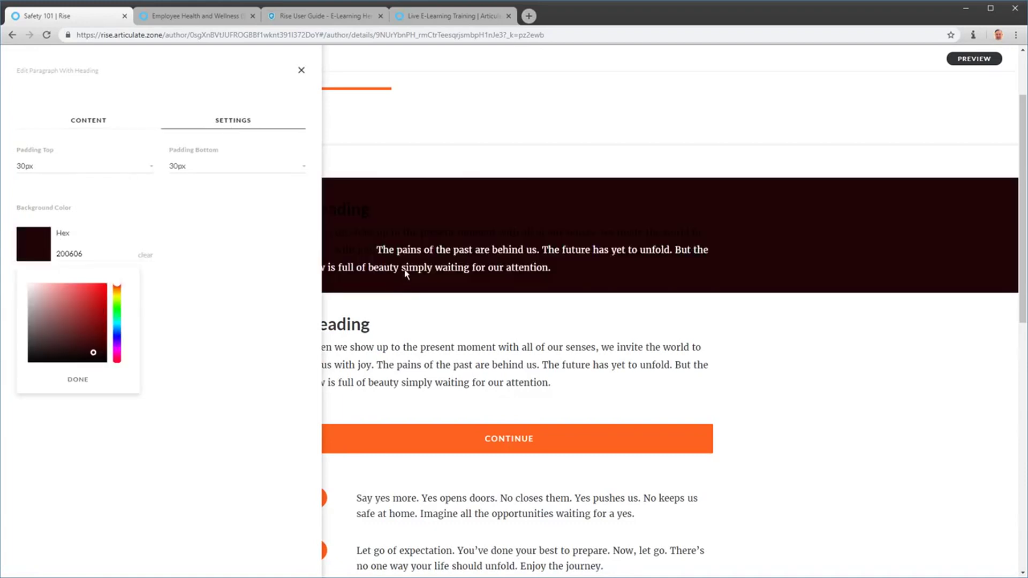
{"action": "left_click", "coordinate": [405, 274]}
Step: Change both the full body paragraph and the heading of the dark block to white text
{"action": "left_click_drag", "start_coordinate": [553, 267], "coordinate": [251, 226]}
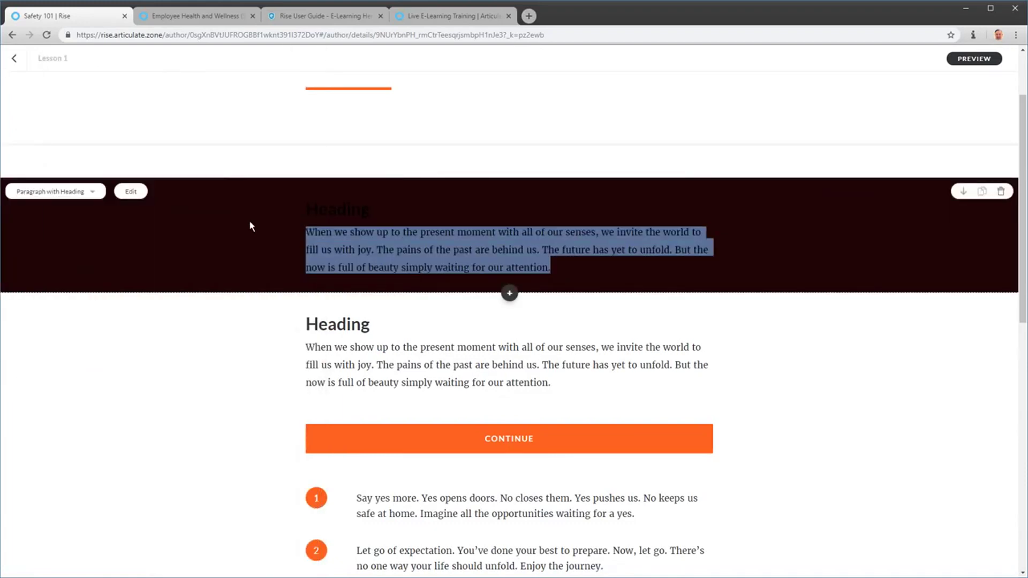
{"action": "left_click", "coordinate": [576, 293]}
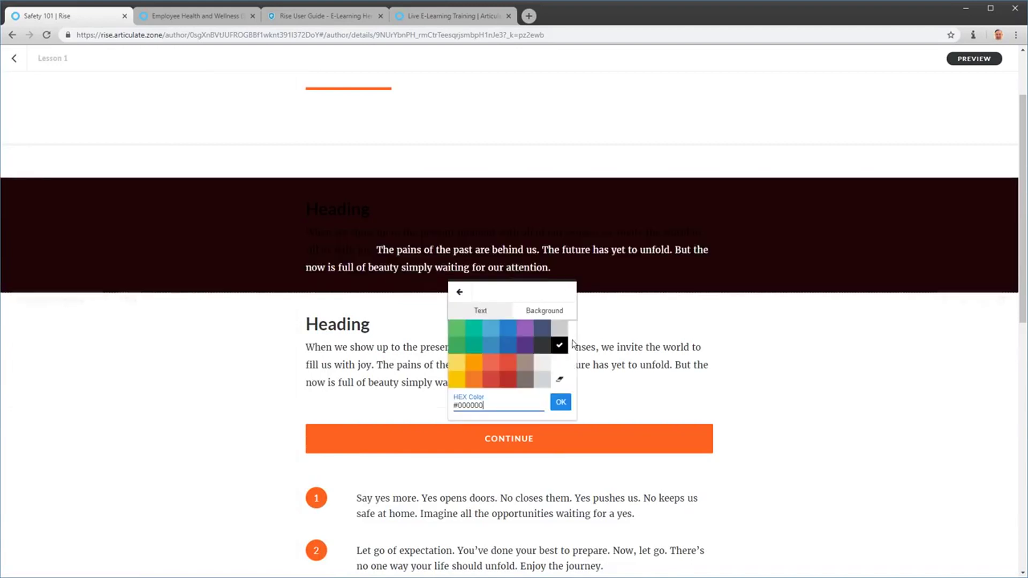
{"action": "left_click", "coordinate": [561, 402]}
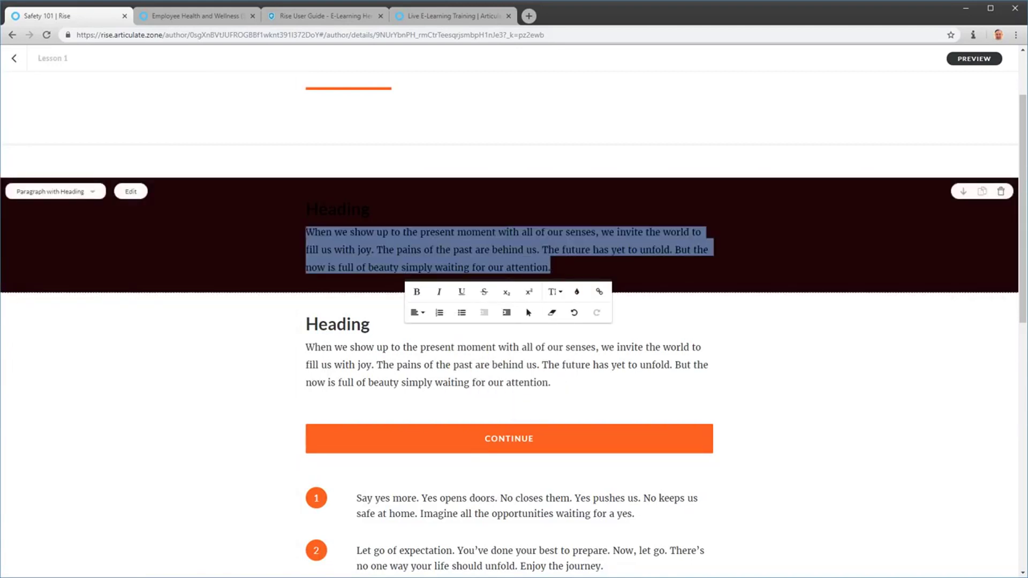
{"action": "double_click", "coordinate": [337, 209]}
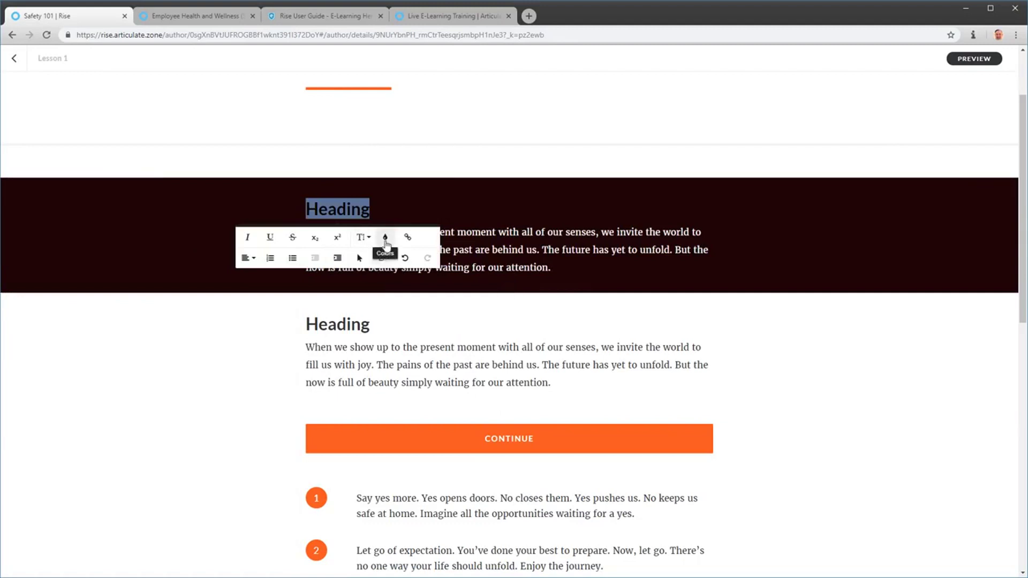
{"action": "left_click", "coordinate": [386, 237]}
{"action": "left_click", "coordinate": [389, 308]}
{"action": "left_click", "coordinate": [369, 279]}
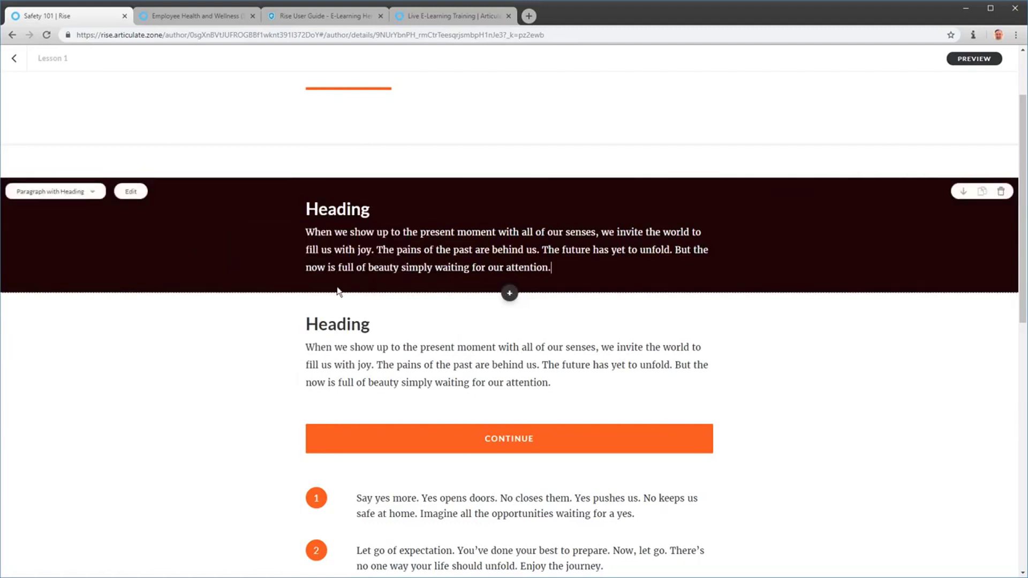
Step: Save the dark Paragraph with Heading block as a new template named "contrast", with team sharing turned off
{"action": "left_click", "coordinate": [510, 294]}
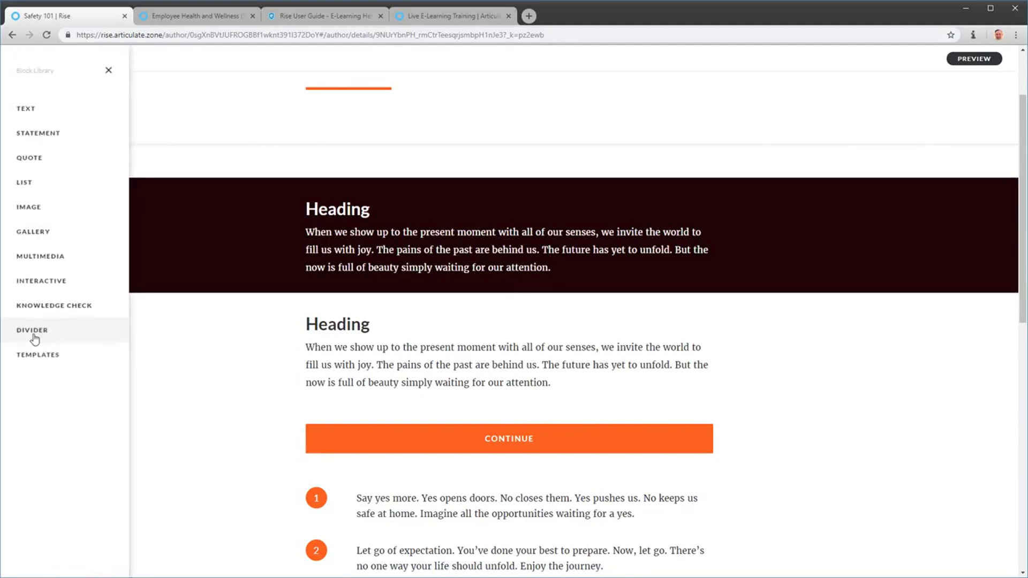
{"action": "left_click", "coordinate": [44, 360]}
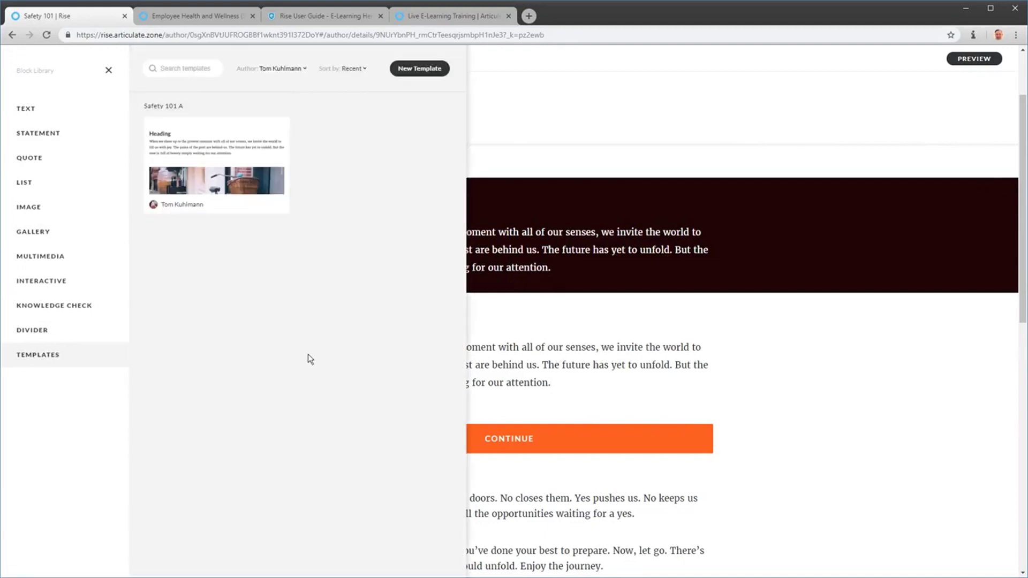
{"action": "left_click", "coordinate": [420, 72]}
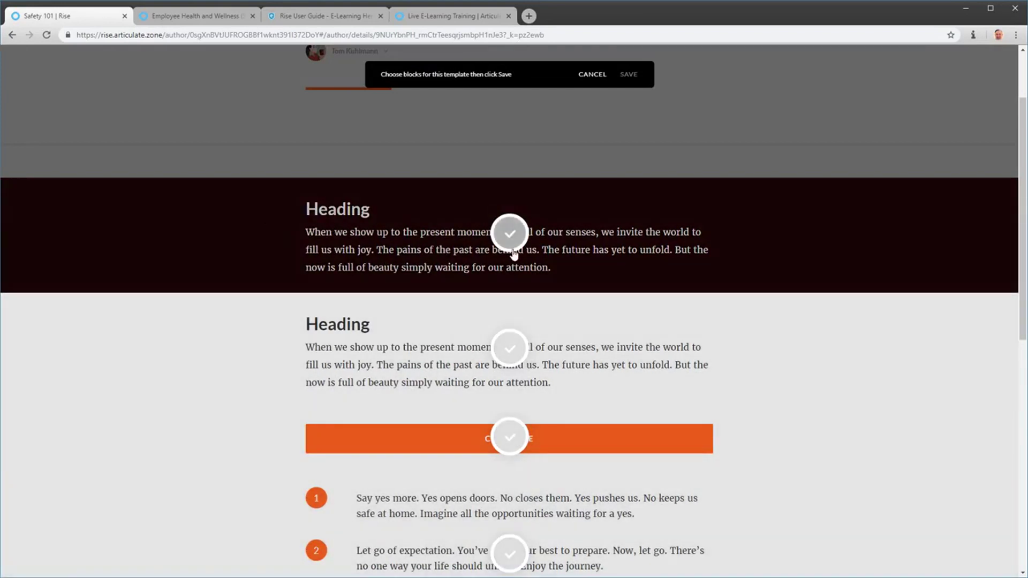
{"action": "left_click", "coordinate": [511, 233]}
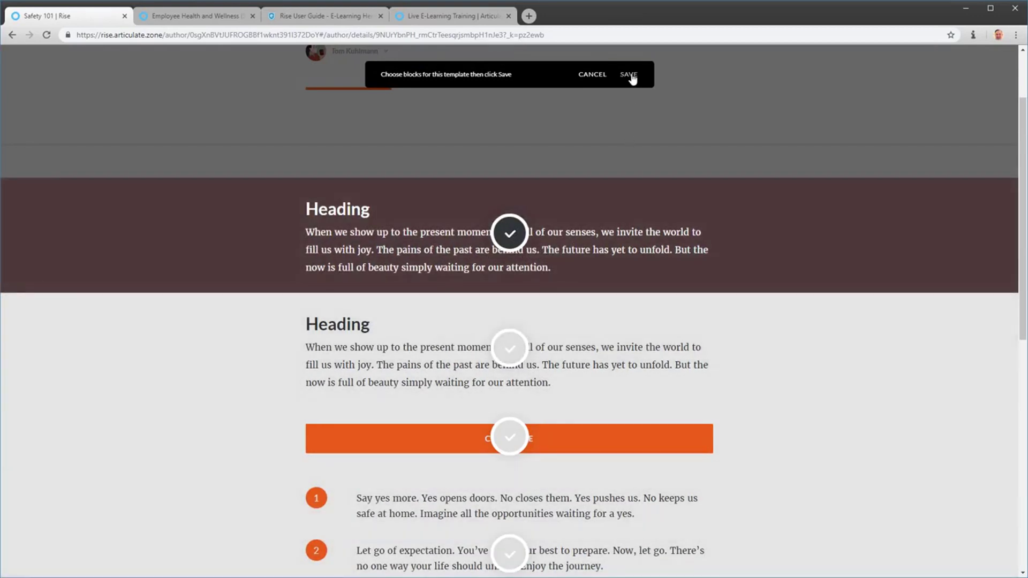
{"action": "left_click", "coordinate": [629, 75]}
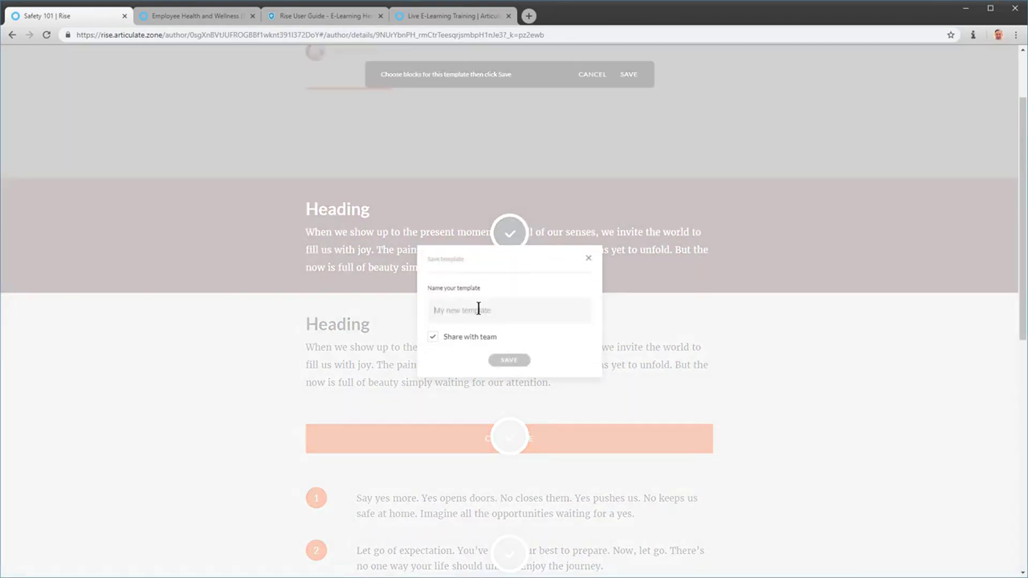
{"action": "type", "text": "contrast"}
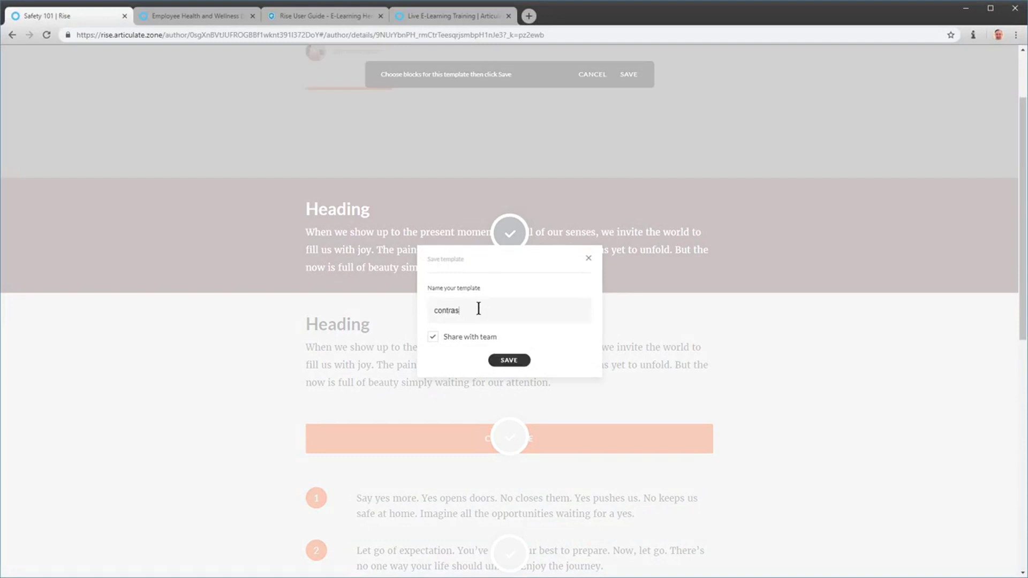
{"action": "left_click", "coordinate": [433, 337]}
{"action": "left_click", "coordinate": [509, 360]}
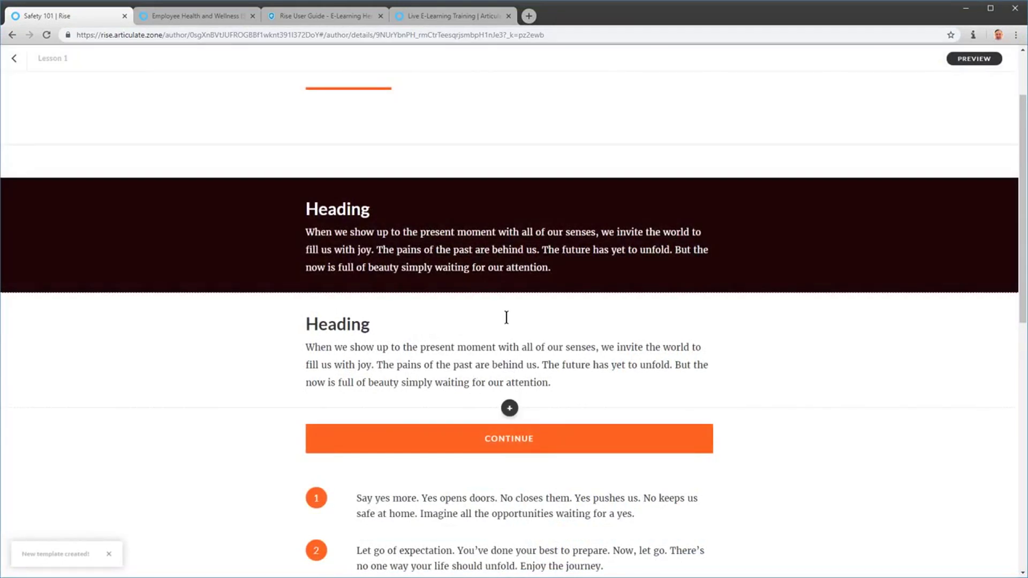
Step: Insert the "contrast" template between the second Paragraph with Heading block and the Continue button
{"action": "scroll", "coordinate": [507, 317], "scroll_direction": "down", "scroll_amount": 1}
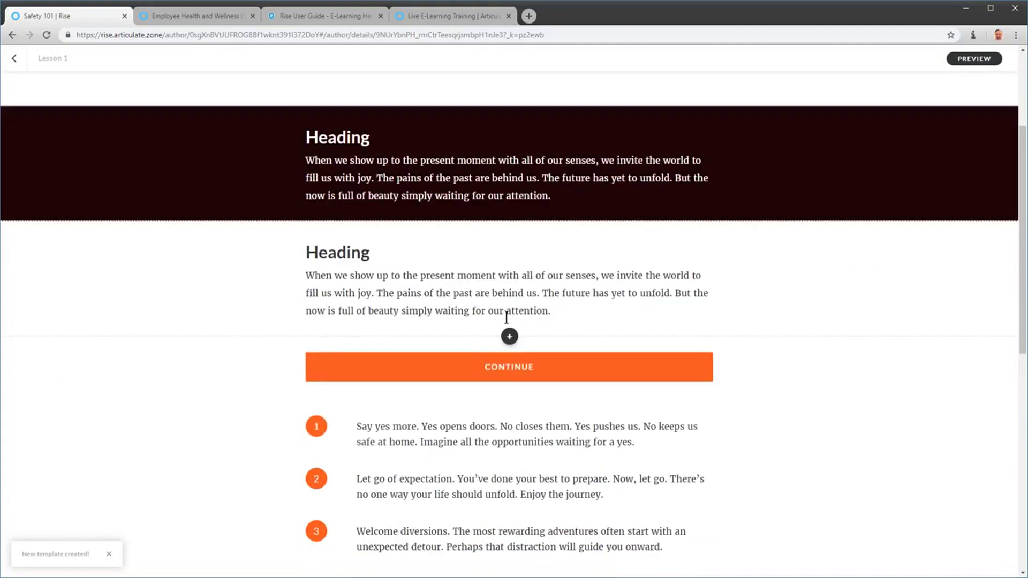
{"action": "left_click", "coordinate": [509, 336]}
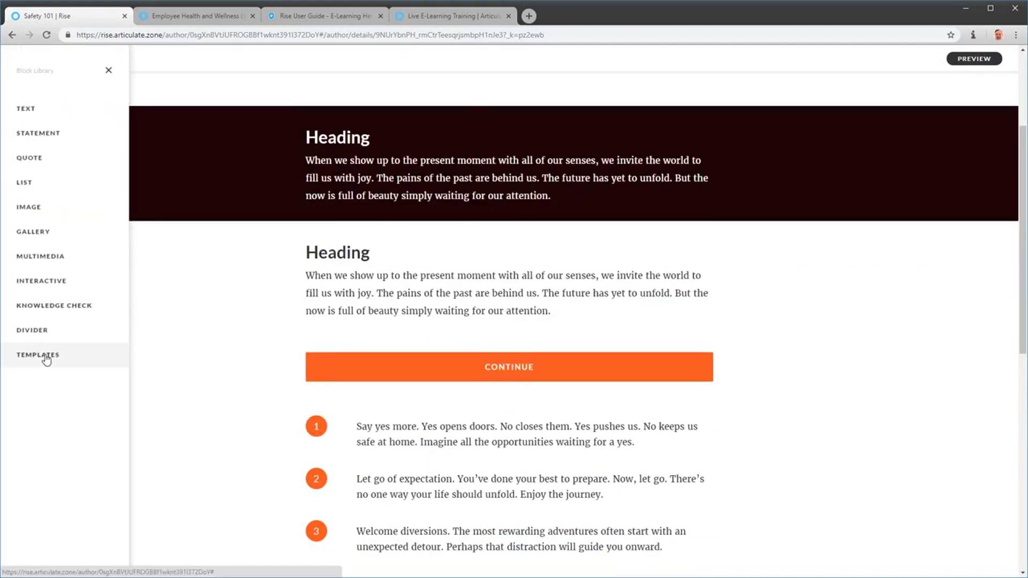
{"action": "left_click", "coordinate": [47, 359]}
{"action": "left_click", "coordinate": [216, 145]}
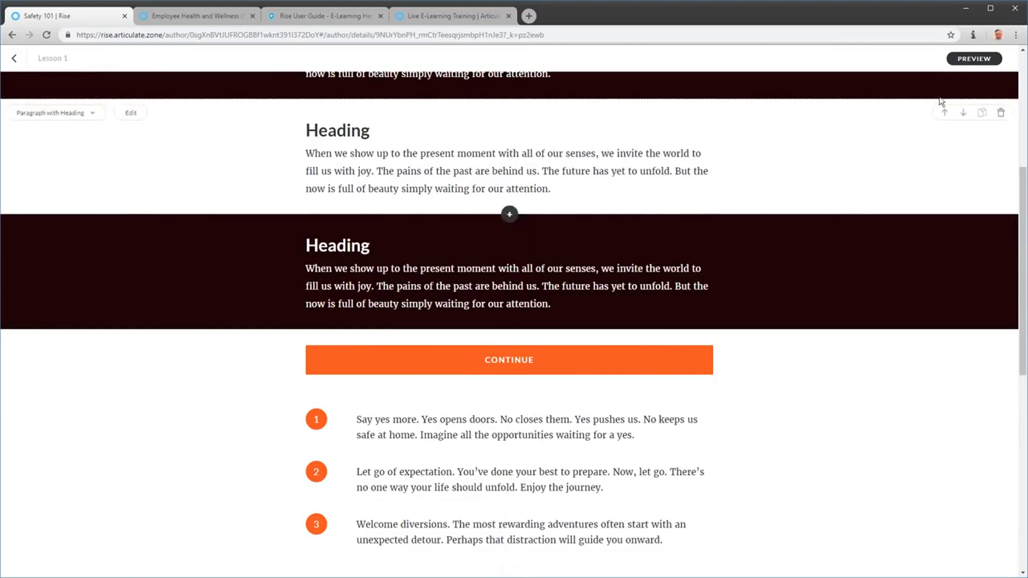
Step: Duplicate the inserted dark block and delete the copy
{"action": "mouse_move", "coordinate": [721, 256]}
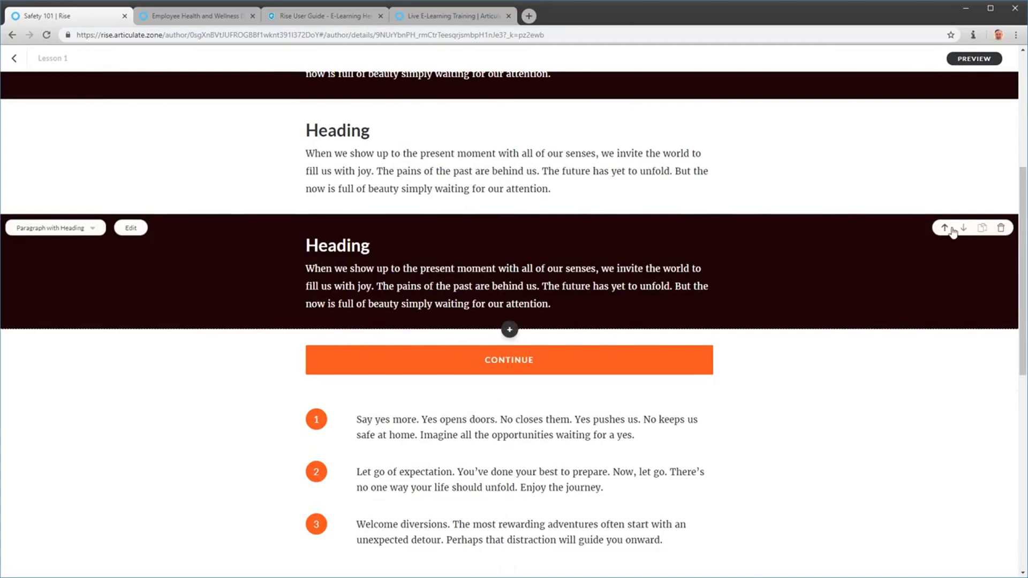
{"action": "left_click", "coordinate": [983, 229]}
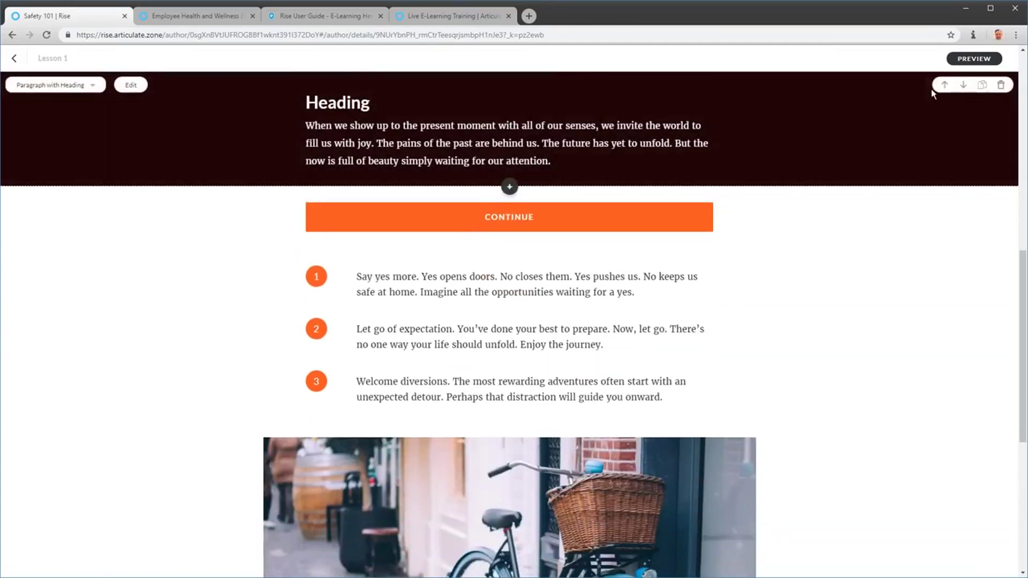
{"action": "left_click", "coordinate": [1001, 86]}
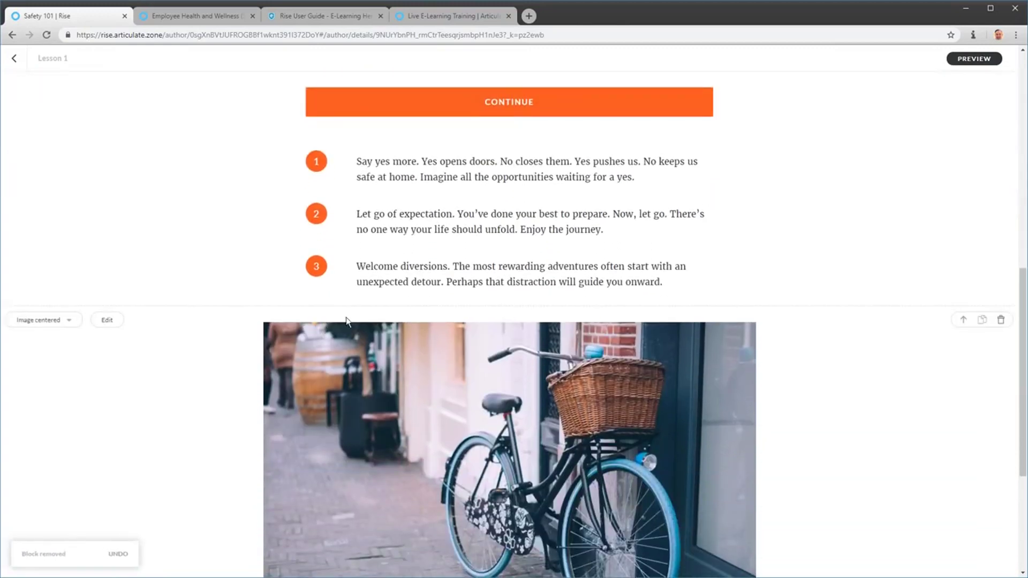
Step: Return to the course outline, rename Lesson 2 as "Quiz" and give it quiz content
{"action": "scroll", "coordinate": [346, 320], "scroll_direction": "up", "scroll_amount": 10}
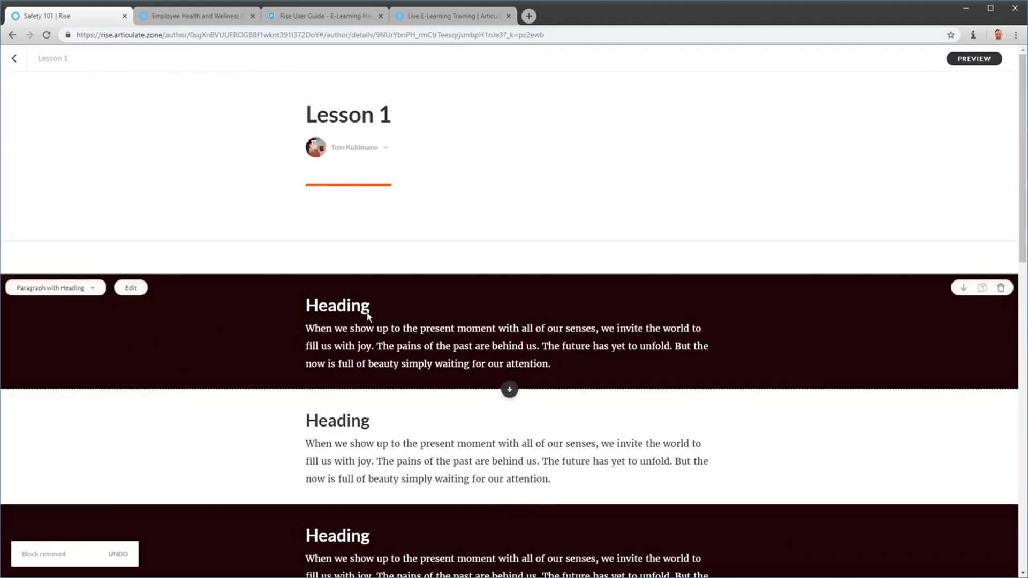
{"action": "left_click", "coordinate": [16, 60]}
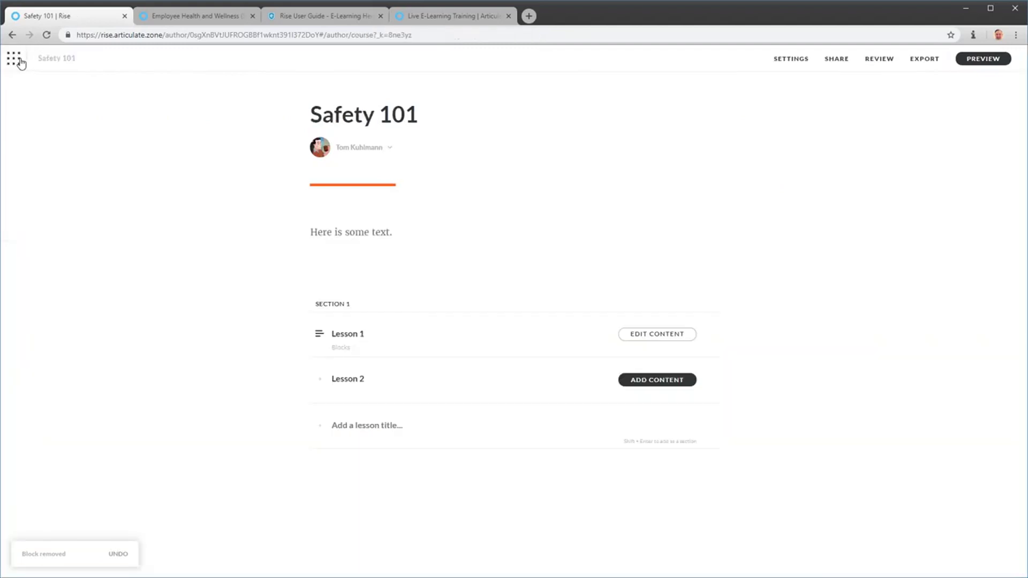
{"action": "triple_click", "coordinate": [354, 381]}
{"action": "type", "text": "Quiz"}
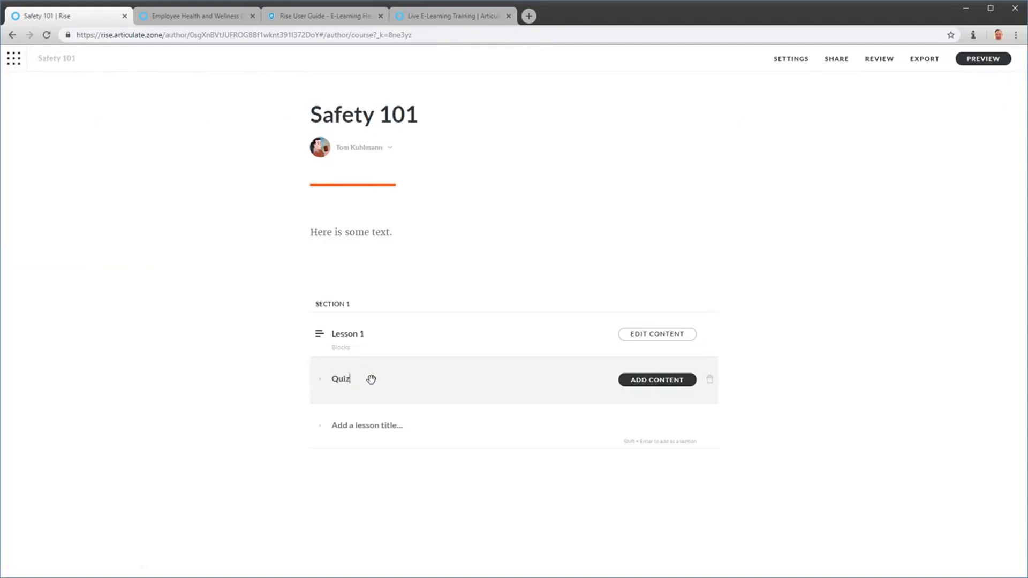
{"action": "left_click", "coordinate": [668, 382]}
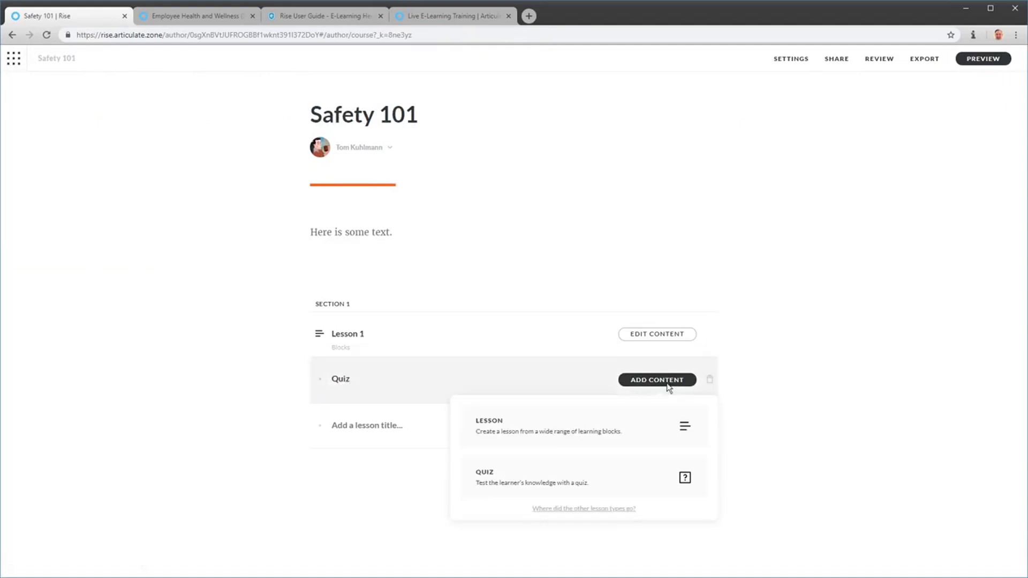
{"action": "left_click", "coordinate": [524, 473]}
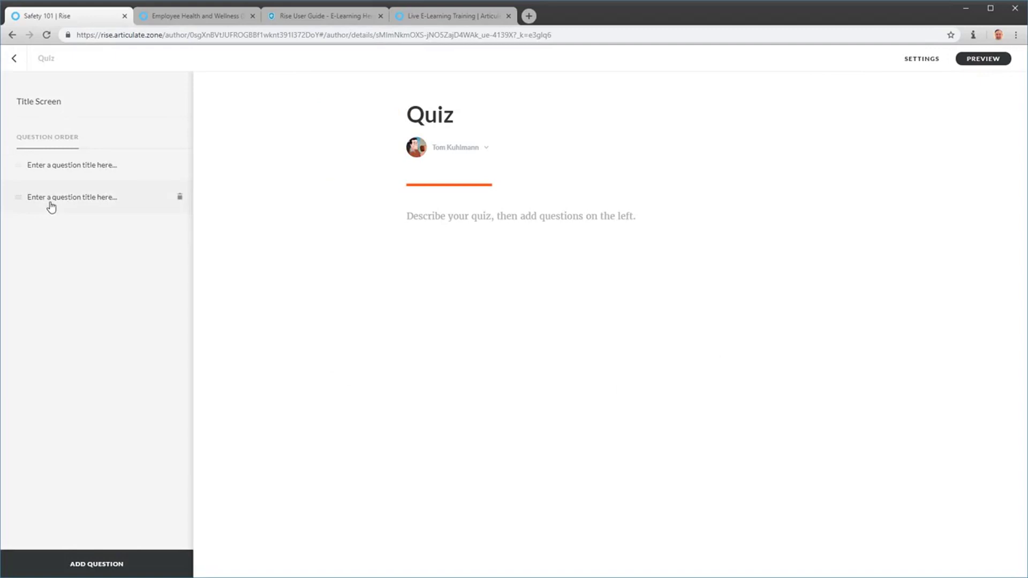
Step: View the question types that can be added to the quiz and close the list without adding one
{"action": "left_click", "coordinate": [118, 566]}
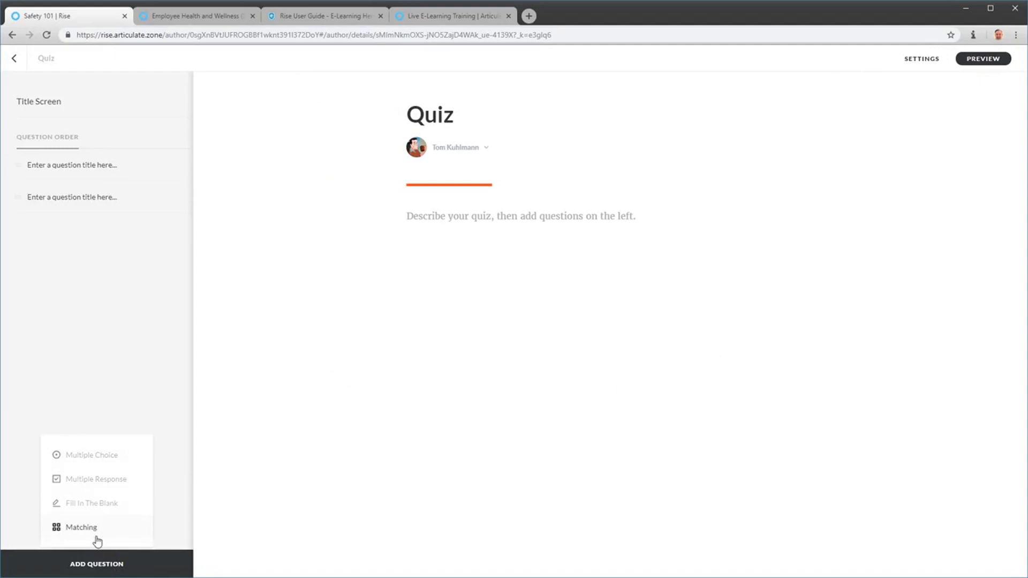
{"action": "double_click", "coordinate": [722, 138]}
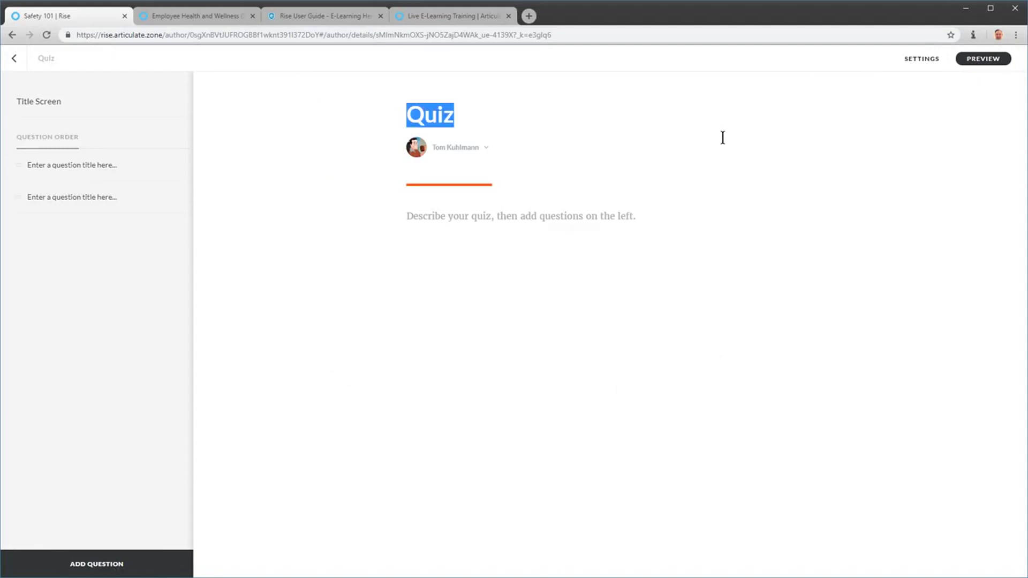
{"action": "left_click", "coordinate": [723, 138]}
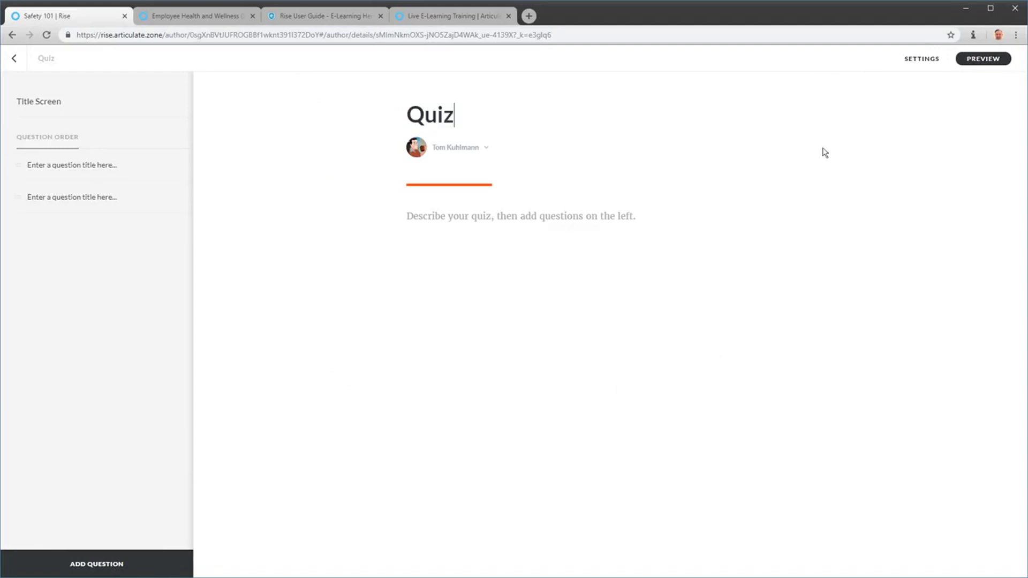
Step: Review the quiz settings for scoring, retries and question options, and return to the course outline
{"action": "left_click", "coordinate": [927, 61]}
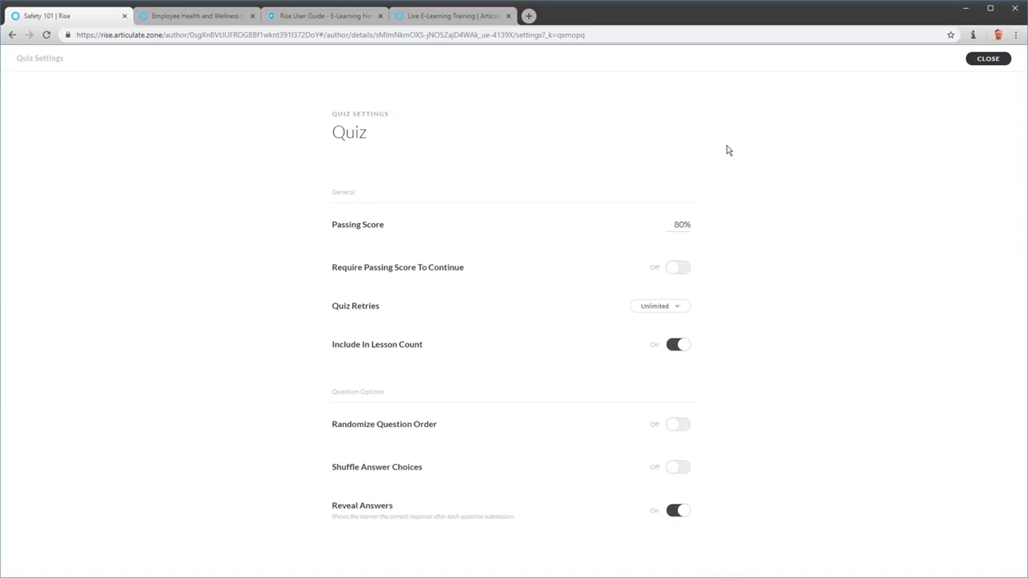
{"action": "left_click", "coordinate": [987, 61]}
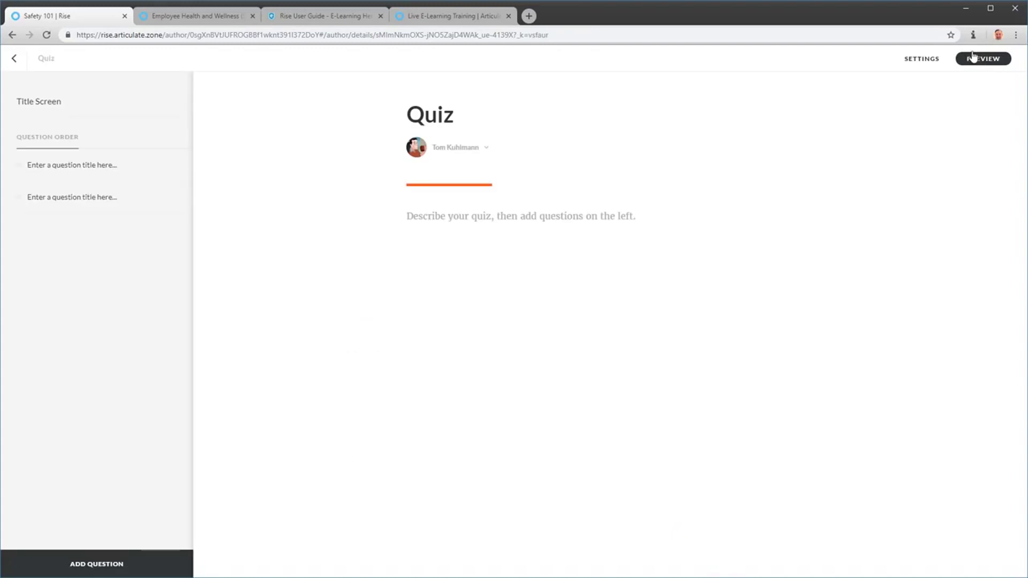
{"action": "left_click", "coordinate": [11, 60]}
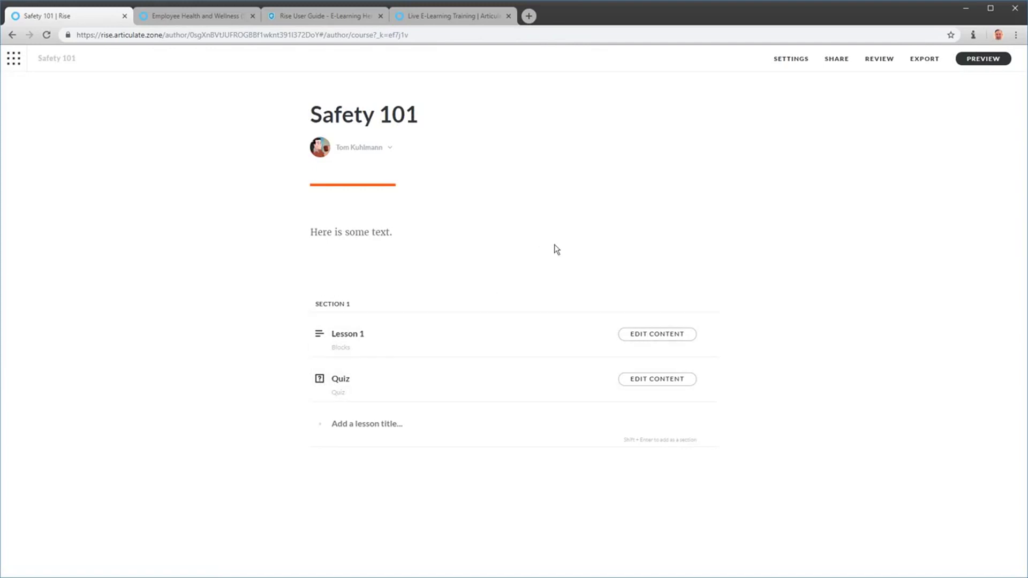
Step: Preview the course from its start and go through Lesson 1, continuing past the dark heading blocks to the end
{"action": "left_click", "coordinate": [982, 60]}
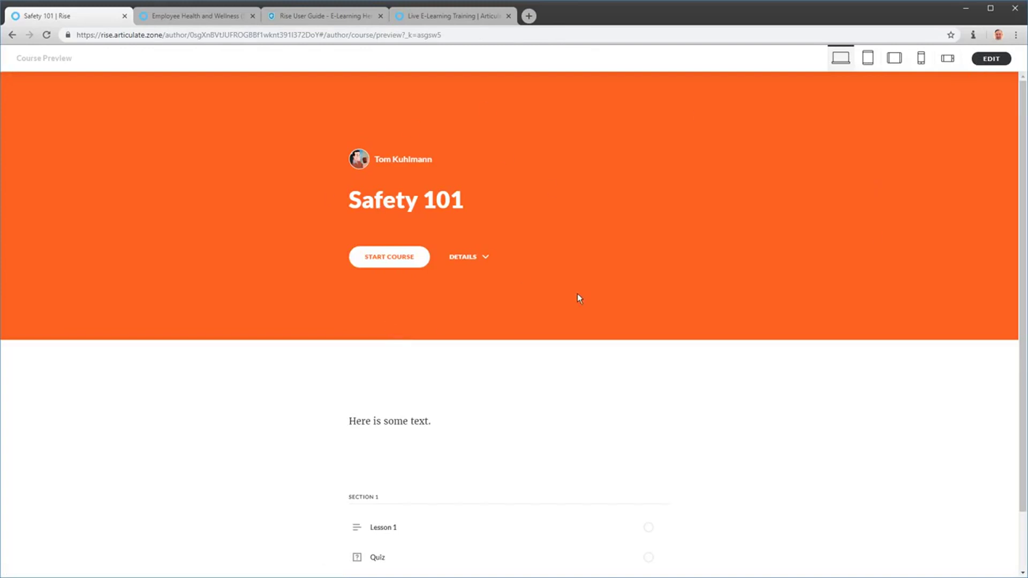
{"action": "left_click", "coordinate": [378, 259]}
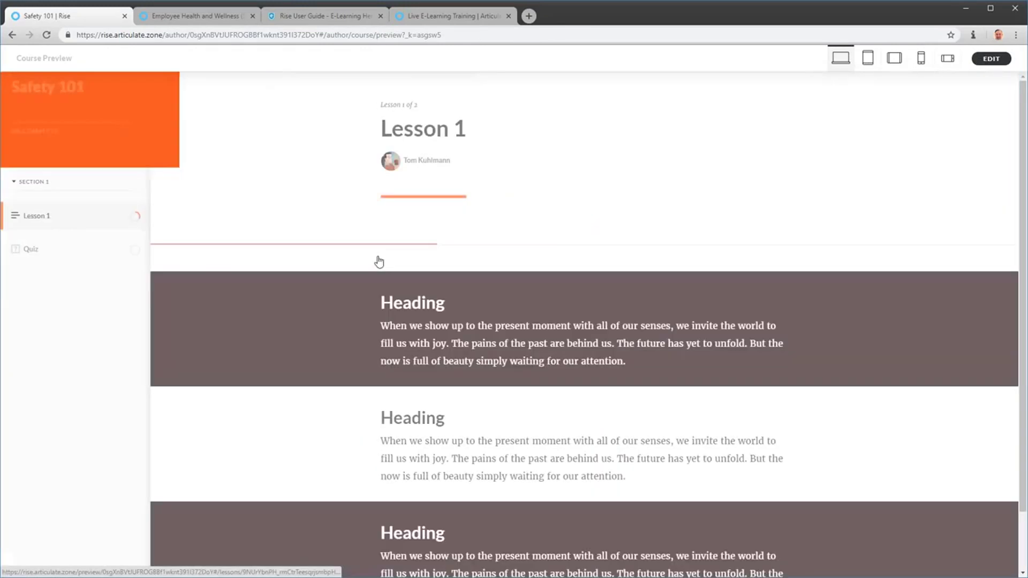
{"action": "scroll", "coordinate": [466, 273], "scroll_direction": "down", "scroll_amount": 3}
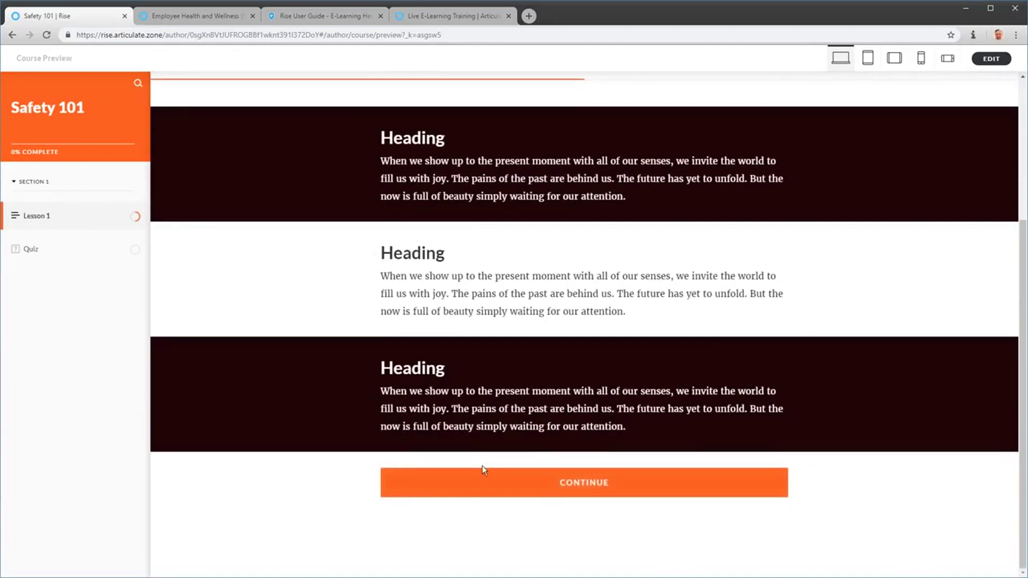
{"action": "left_click", "coordinate": [587, 504]}
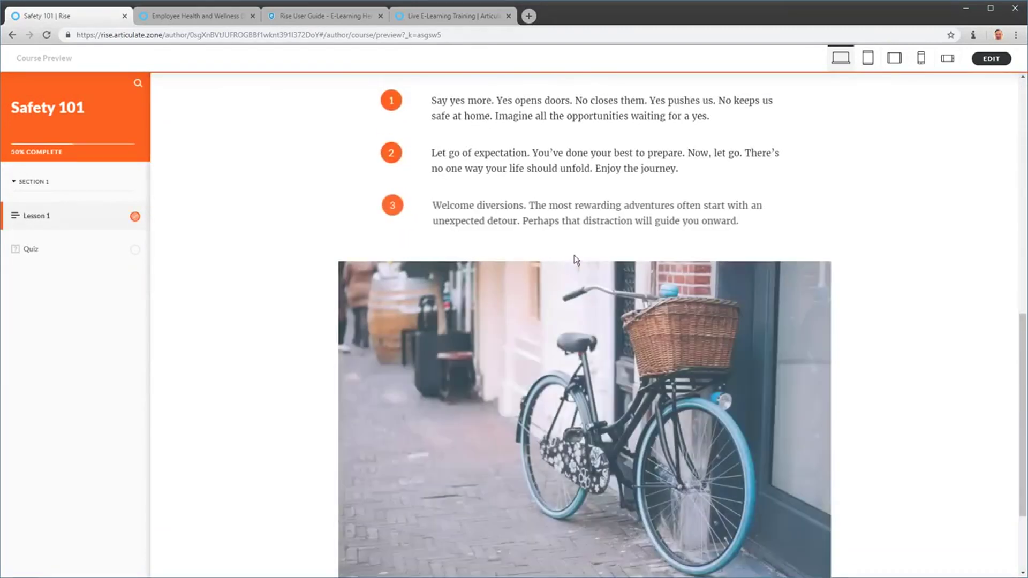
{"action": "scroll", "coordinate": [576, 260], "scroll_direction": "down", "scroll_amount": 3}
{"action": "scroll", "coordinate": [601, 348], "scroll_direction": "up", "scroll_amount": 5}
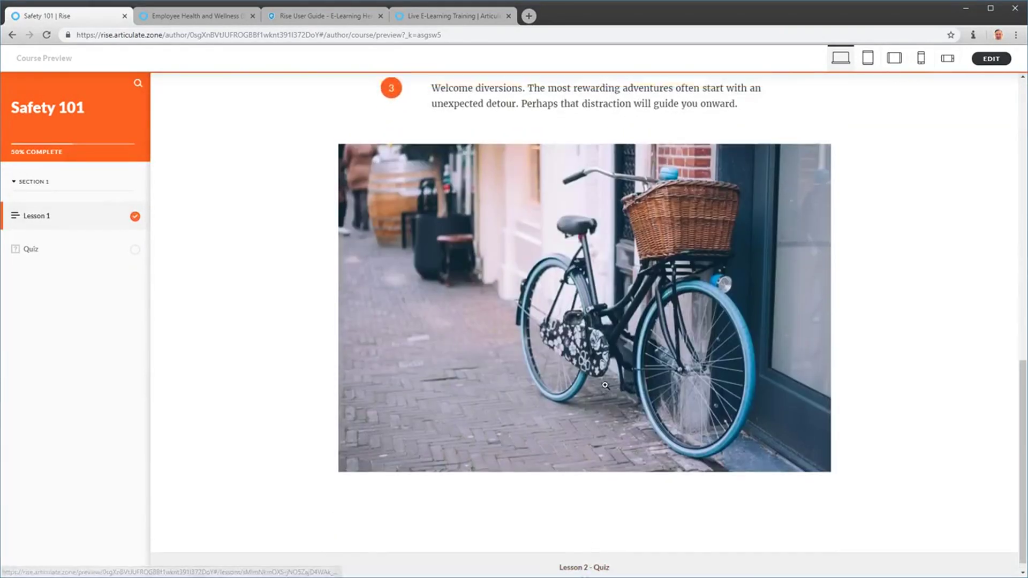
{"action": "scroll", "coordinate": [572, 374], "scroll_direction": "down", "scroll_amount": 5}
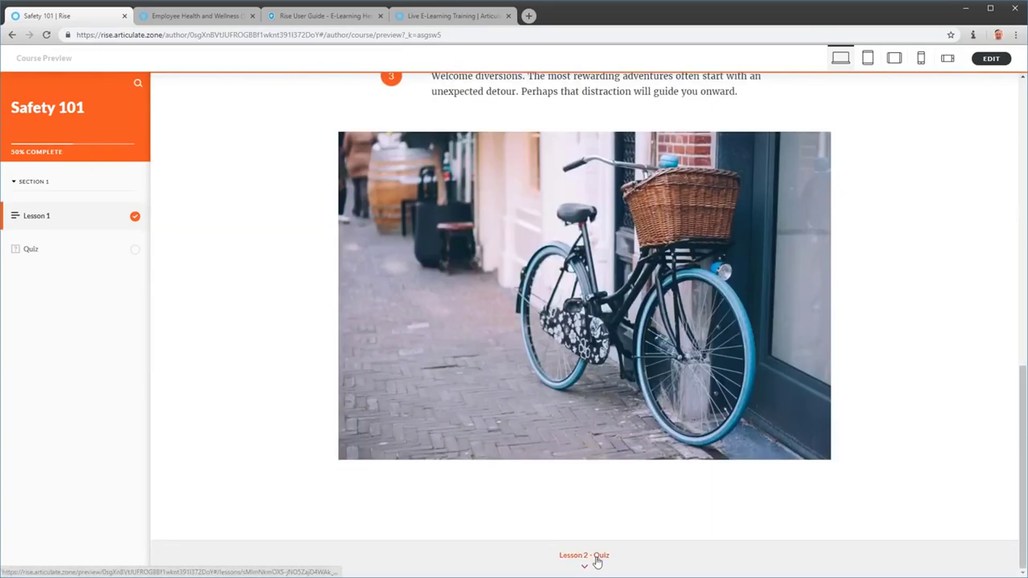
Step: Start the quiz in the preview and submit Choice 1 as the answer to the first question
{"action": "left_click", "coordinate": [595, 557]}
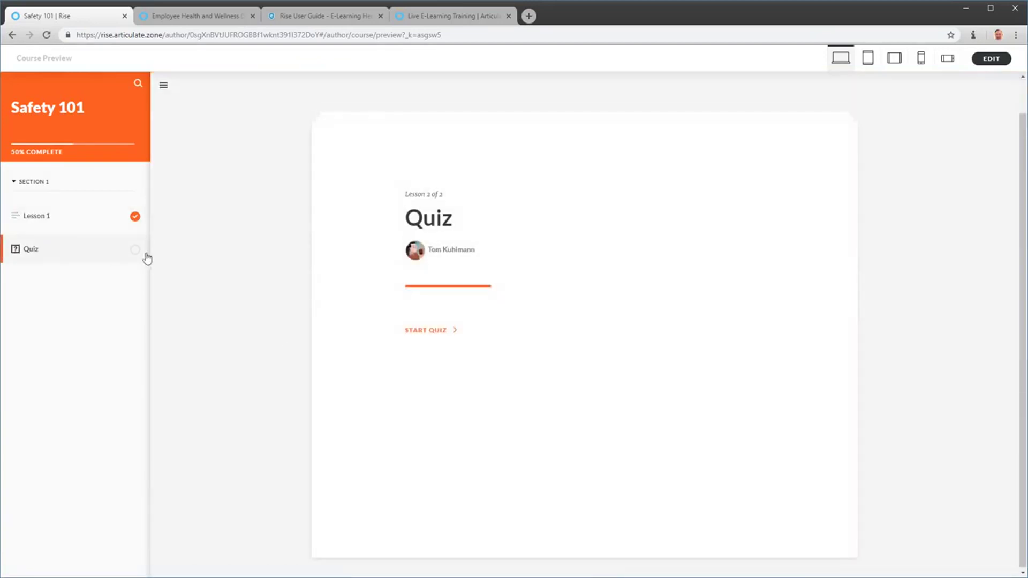
{"action": "left_click", "coordinate": [422, 335]}
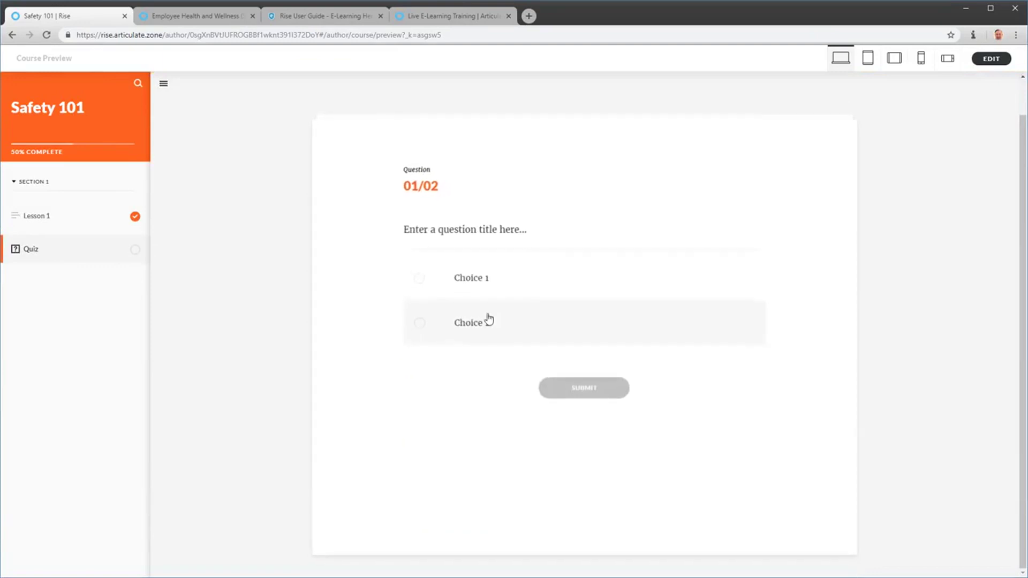
{"action": "left_click", "coordinate": [466, 284]}
{"action": "left_click", "coordinate": [588, 392]}
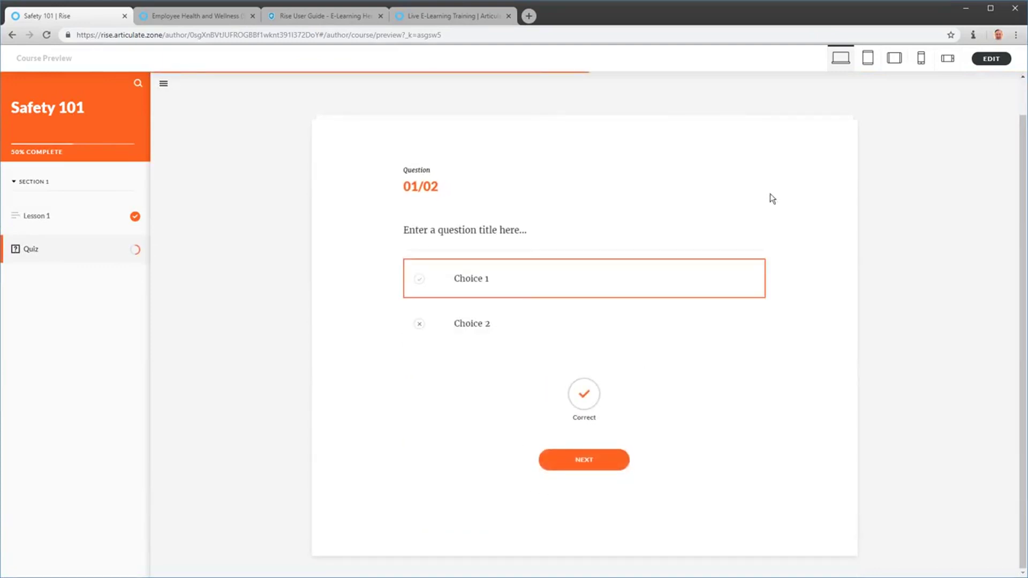
Step: Check the quiz question in the Mobile Portrait preview and return to editing the course
{"action": "left_click", "coordinate": [920, 59]}
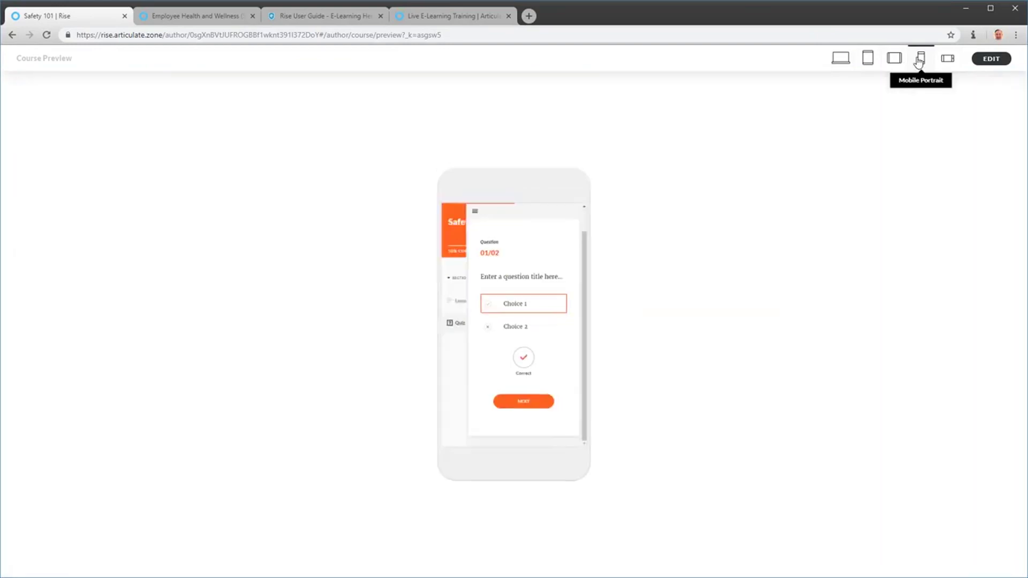
{"action": "left_click", "coordinate": [991, 59]}
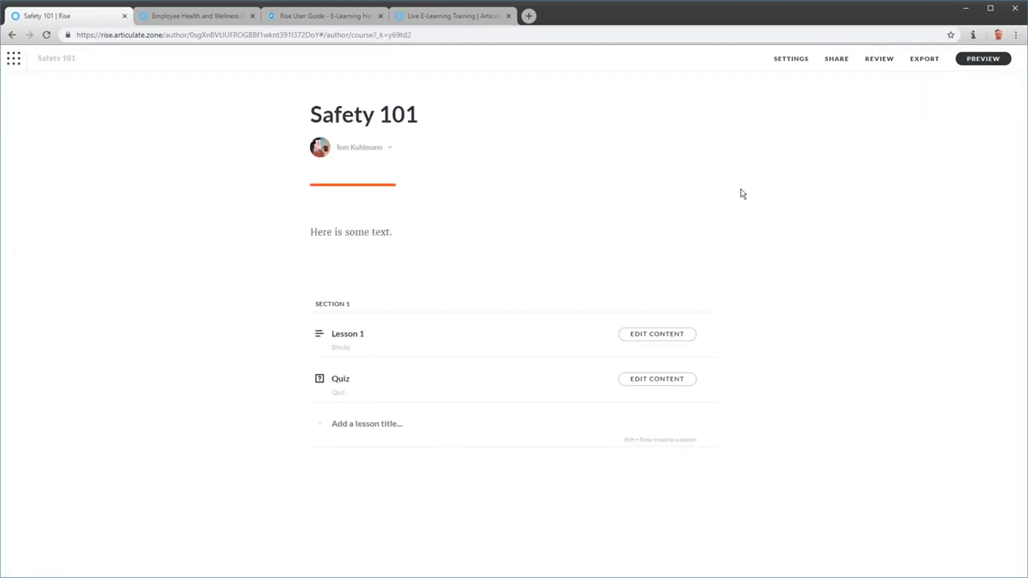
Step: Examine the course's navigation settings, including the navigation mode and sidebar choices, without changing them
{"action": "left_click", "coordinate": [800, 59]}
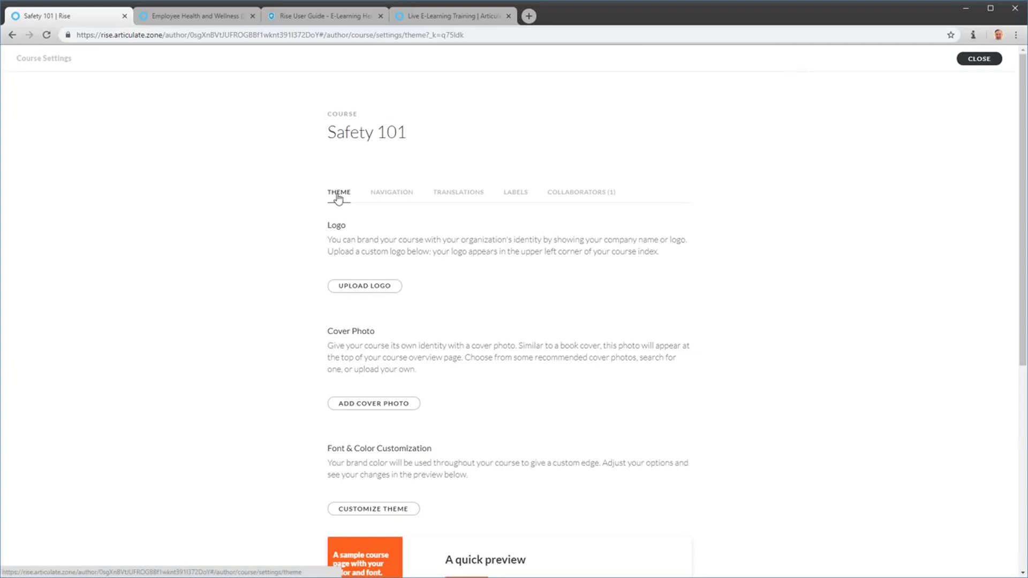
{"action": "left_click", "coordinate": [383, 194]}
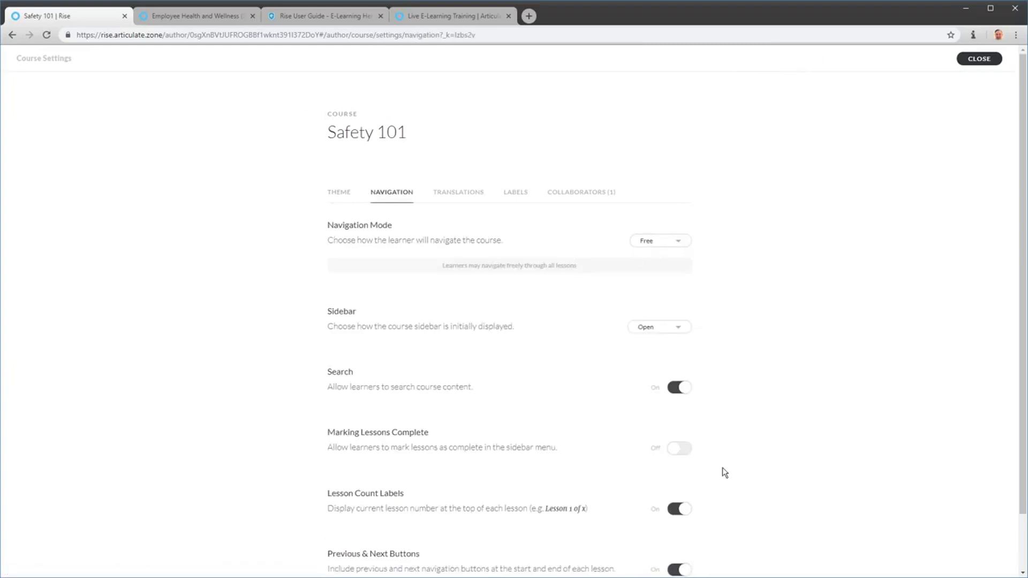
{"action": "left_click", "coordinate": [677, 242]}
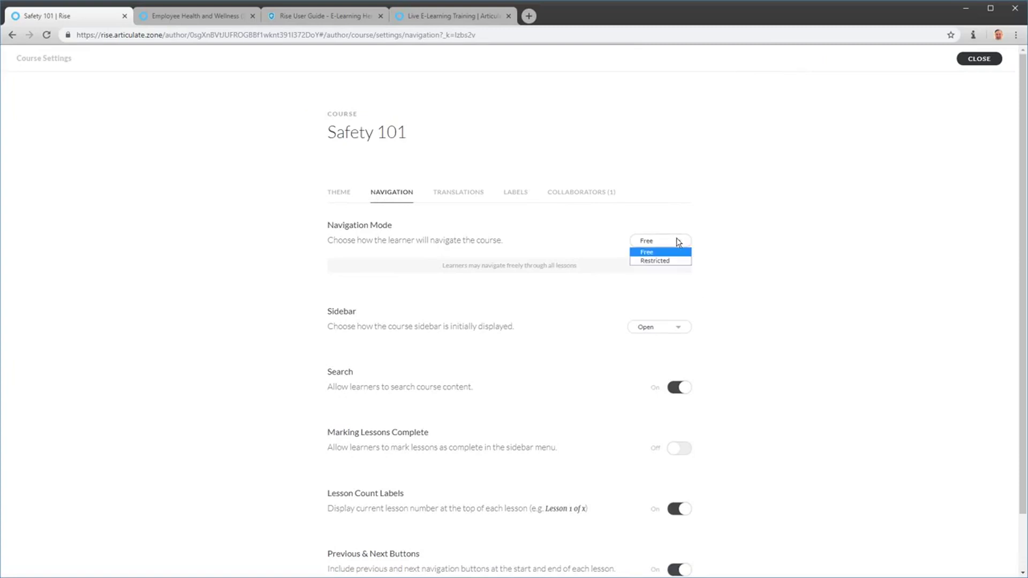
{"action": "left_click", "coordinate": [775, 343]}
{"action": "left_click", "coordinate": [678, 329]}
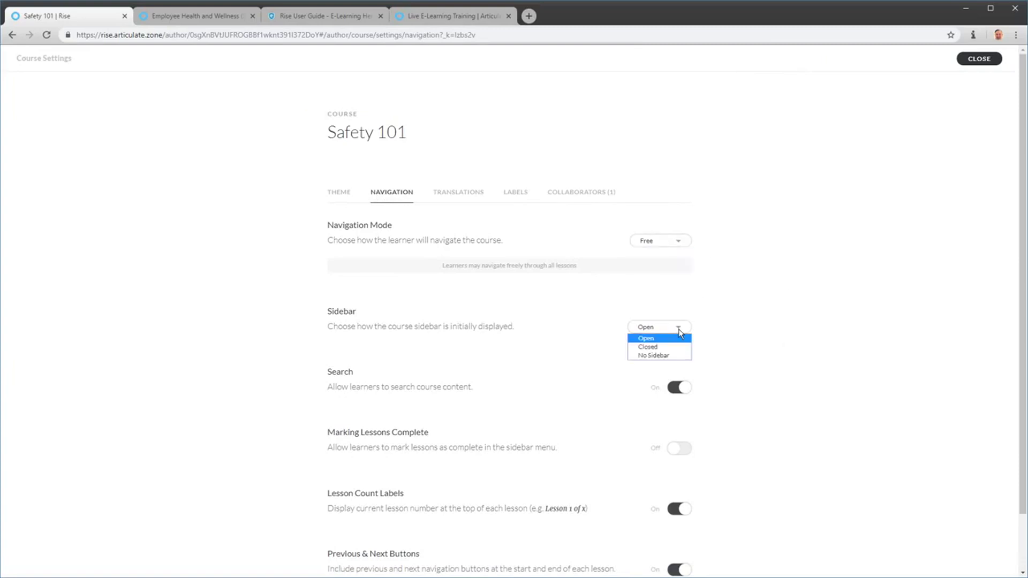
{"action": "left_click", "coordinate": [678, 330]}
{"action": "scroll", "coordinate": [734, 423], "scroll_direction": "down", "scroll_amount": 1}
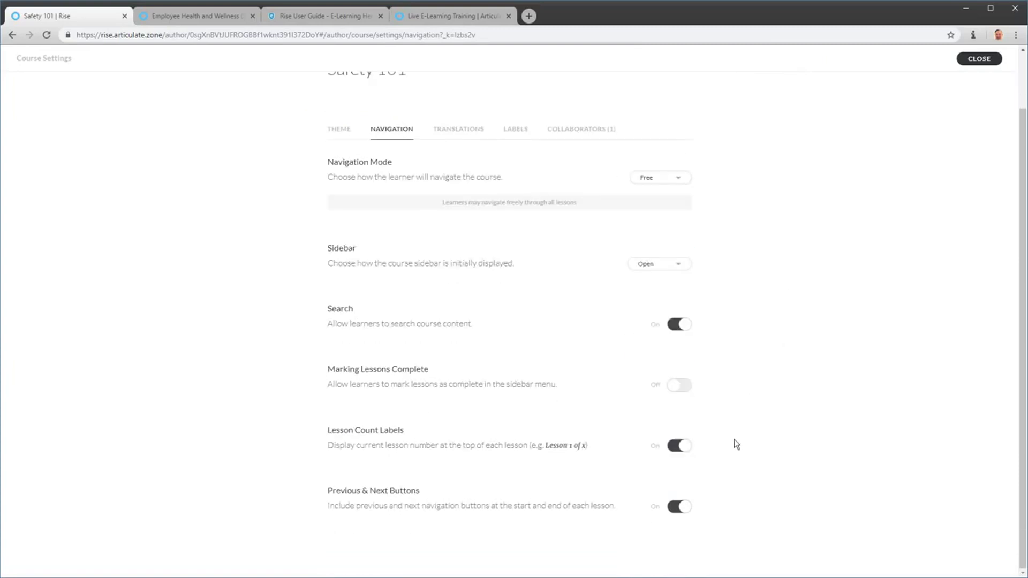
{"action": "scroll", "coordinate": [736, 442], "scroll_direction": "up", "scroll_amount": 1}
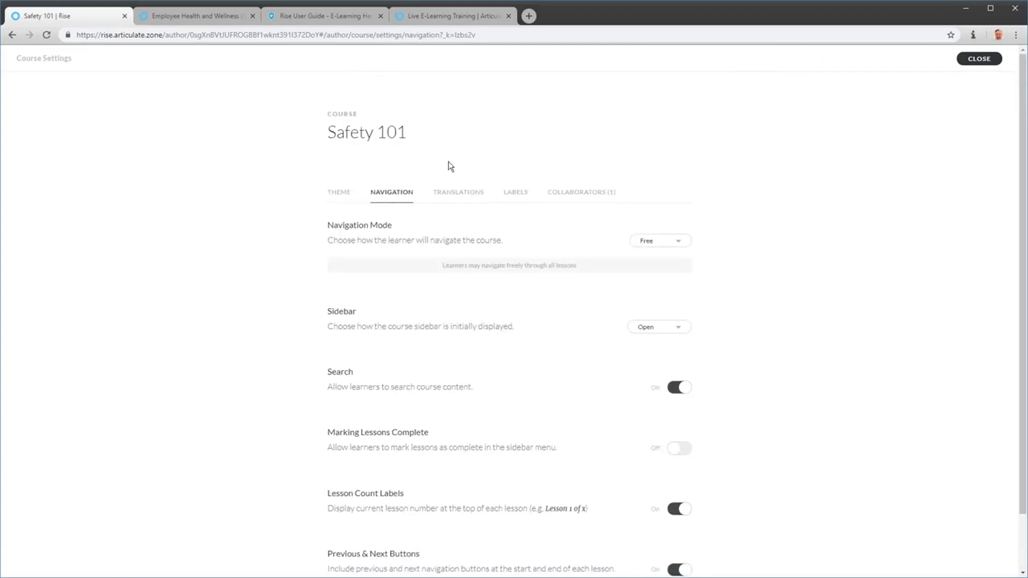
Step: Review the course's translation, label set and collaborator settings
{"action": "left_click", "coordinate": [460, 198]}
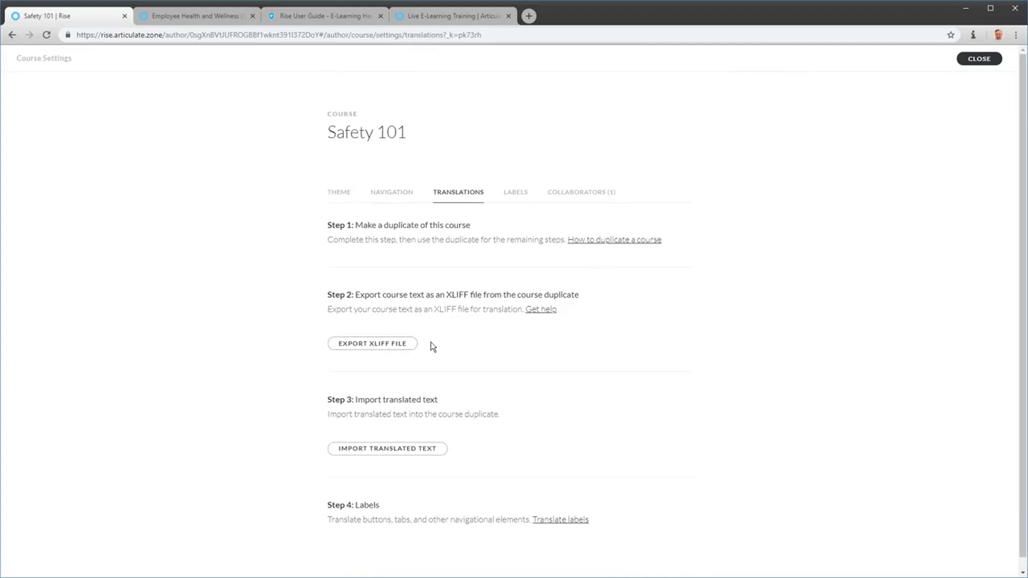
{"action": "left_click", "coordinate": [517, 196]}
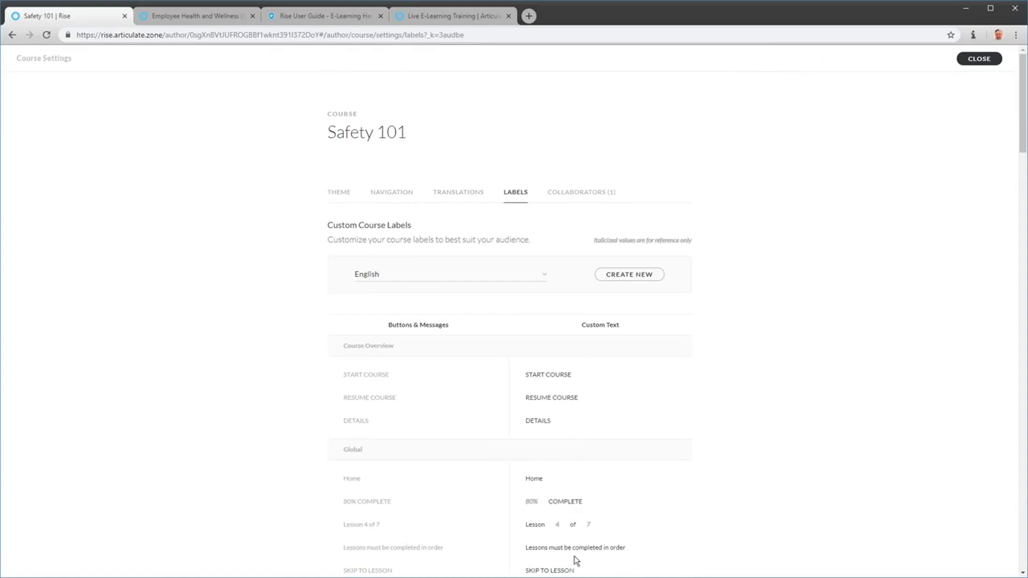
{"action": "left_click", "coordinate": [545, 278]}
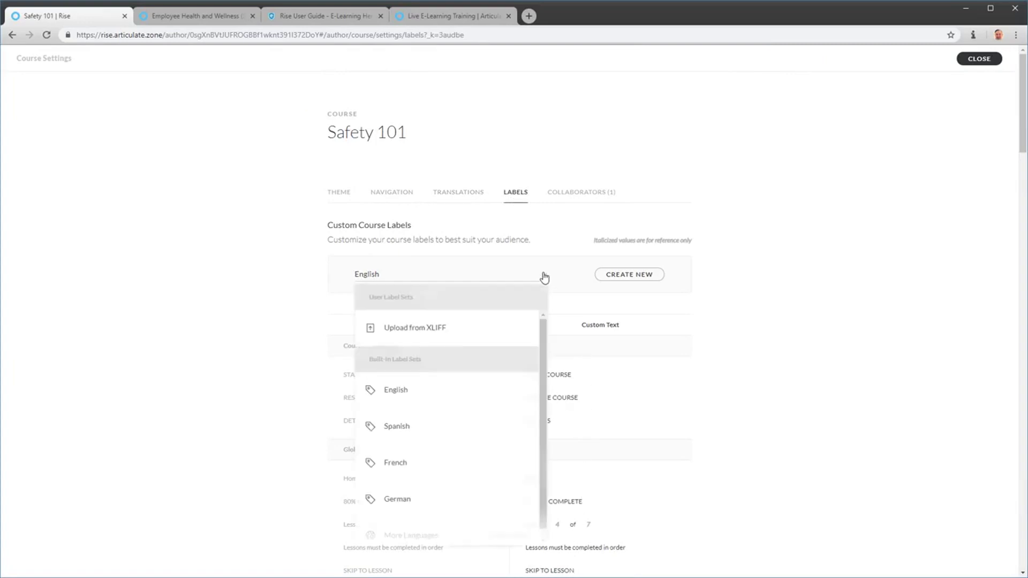
{"action": "left_click", "coordinate": [544, 278]}
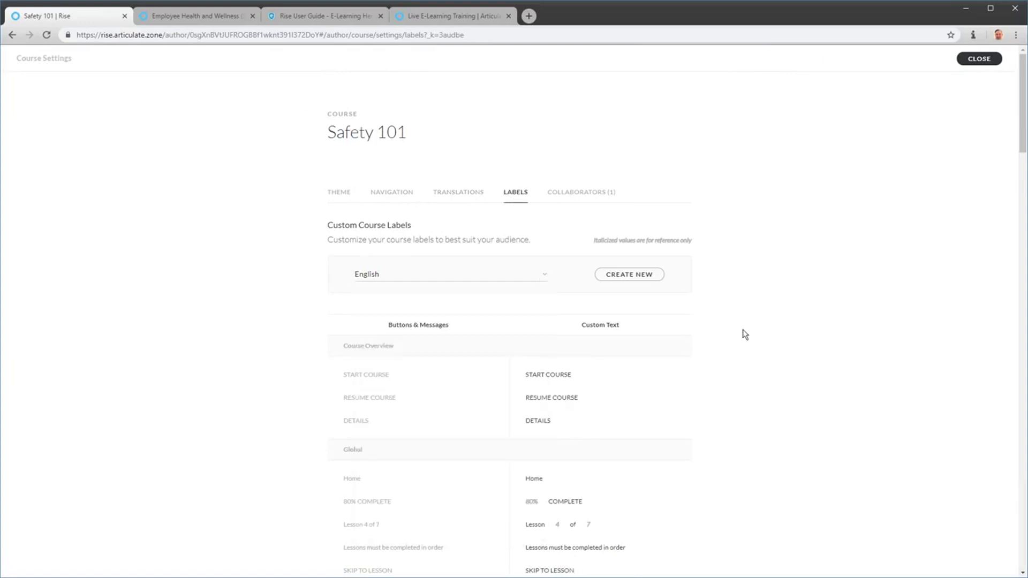
{"action": "left_click", "coordinate": [576, 194]}
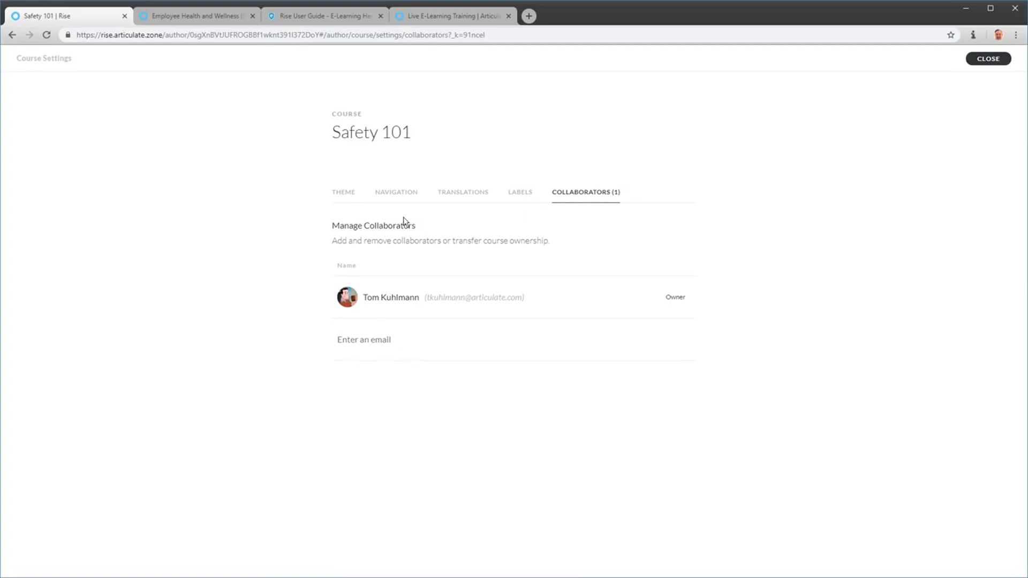
Step: Add the featured photo of the mountain lake with pine forest as the course's cover photo
{"action": "left_click", "coordinate": [353, 198]}
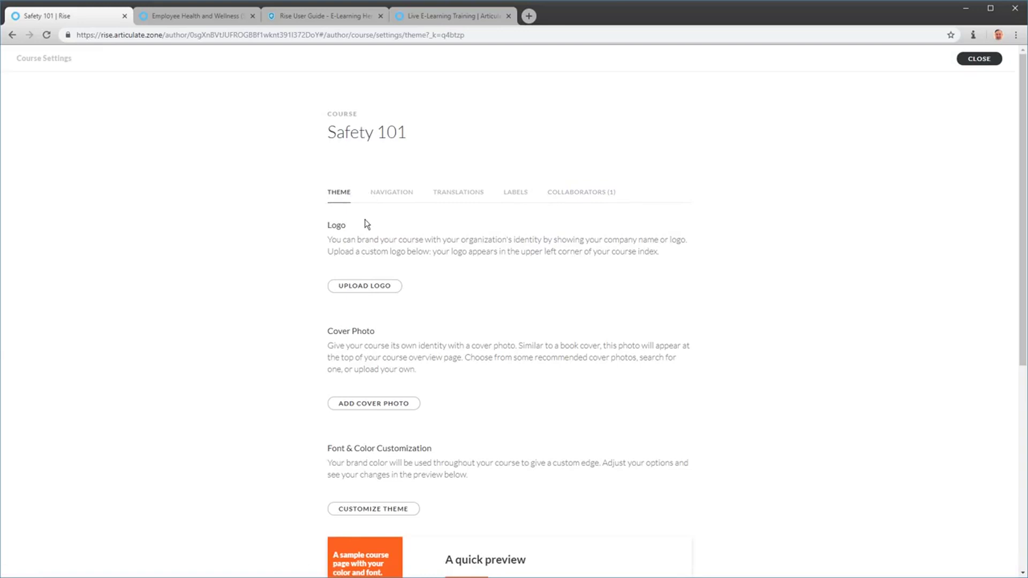
{"action": "scroll", "coordinate": [354, 241], "scroll_direction": "down", "scroll_amount": 3}
{"action": "scroll", "coordinate": [537, 266], "scroll_direction": "down", "scroll_amount": 1}
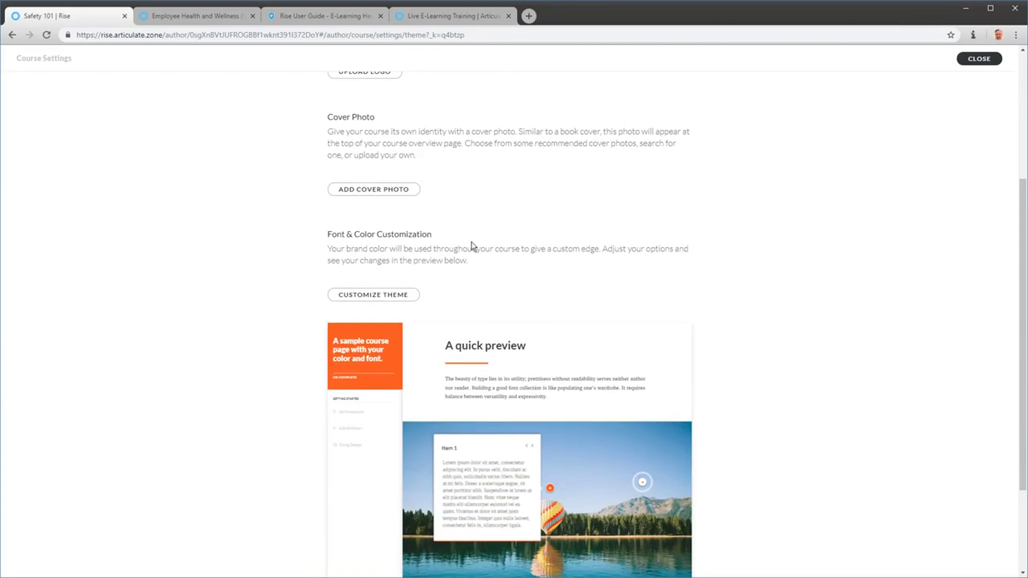
{"action": "left_click", "coordinate": [373, 193]}
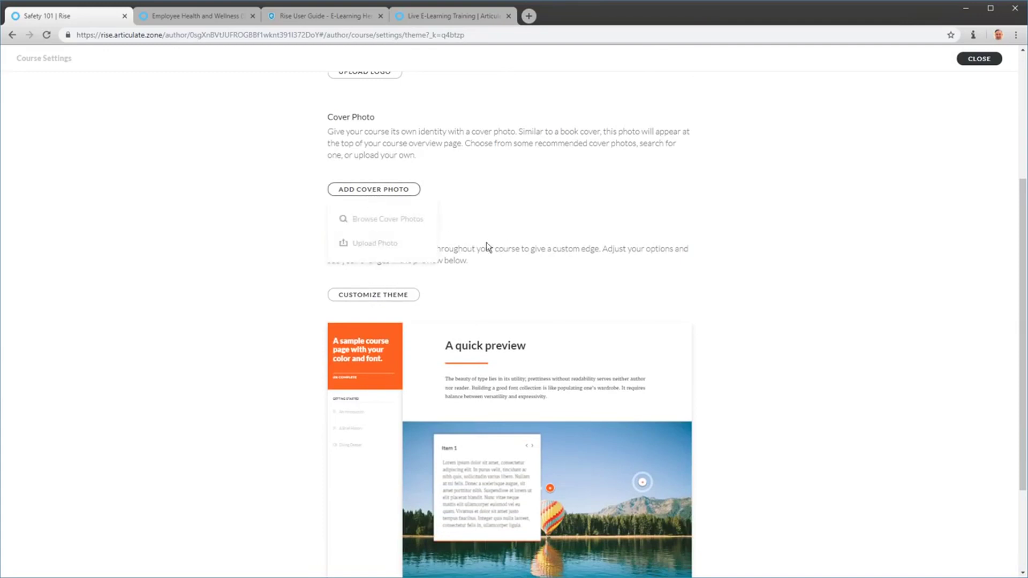
{"action": "left_click", "coordinate": [386, 223]}
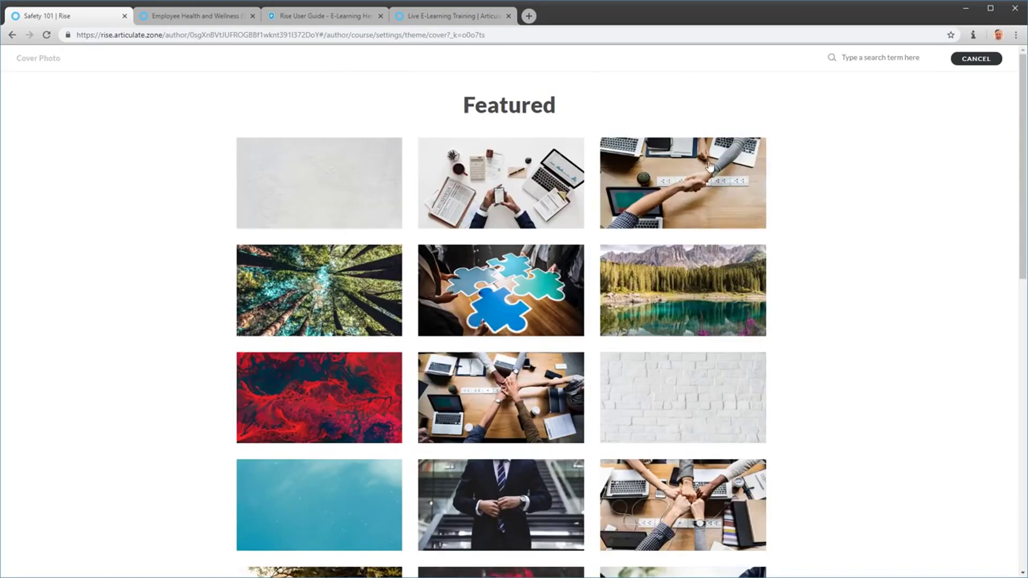
{"action": "left_click", "coordinate": [682, 290]}
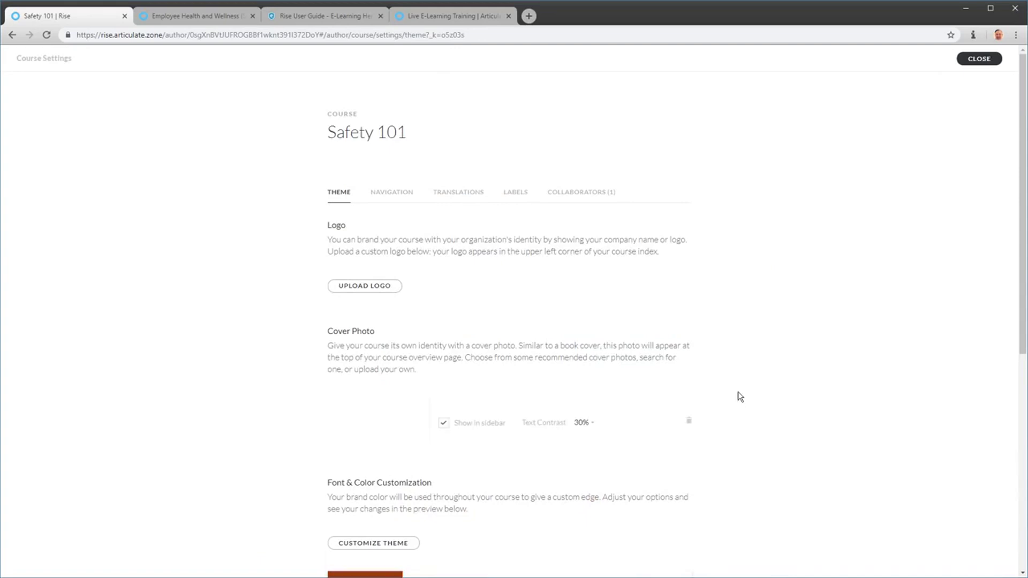
Step: Check the cover photo in the theme preview and turn off showing it in the sidebar
{"action": "scroll", "coordinate": [733, 381], "scroll_direction": "down", "scroll_amount": 3}
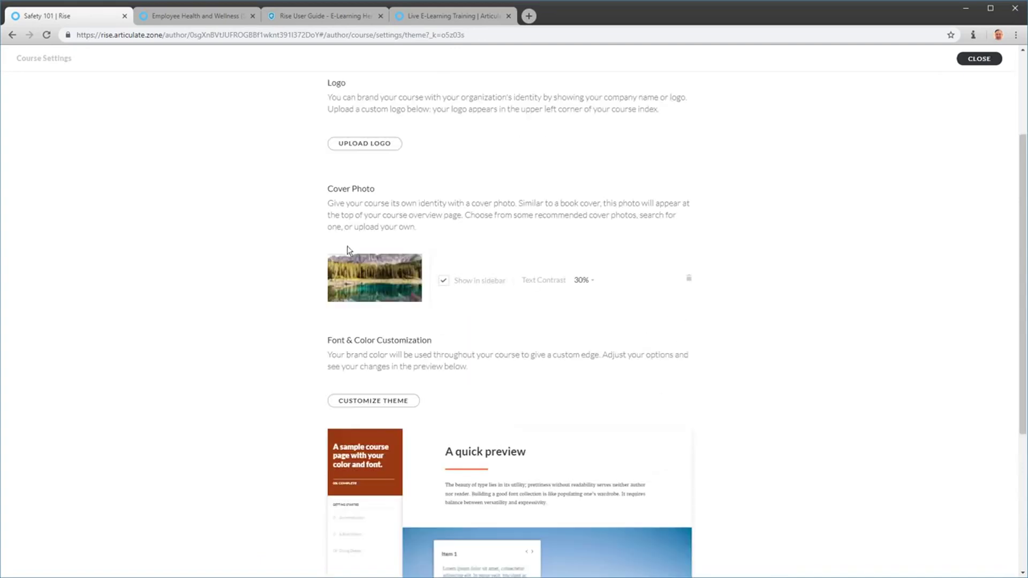
{"action": "scroll", "coordinate": [407, 351], "scroll_direction": "down", "scroll_amount": 4}
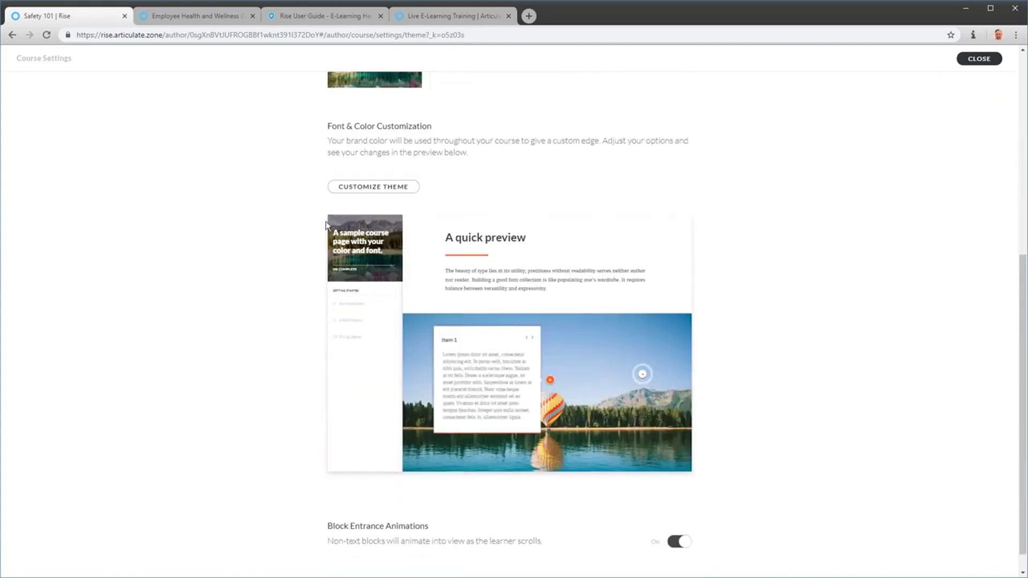
{"action": "scroll", "coordinate": [361, 260], "scroll_direction": "up", "scroll_amount": 1}
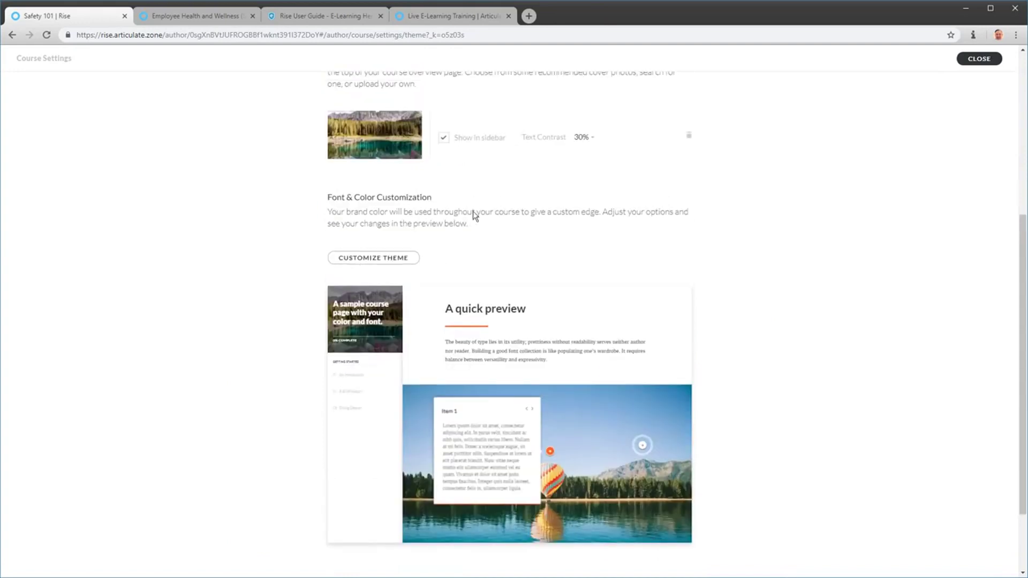
{"action": "left_click", "coordinate": [444, 139]}
{"action": "left_click", "coordinate": [444, 141]}
{"action": "left_click", "coordinate": [444, 140]}
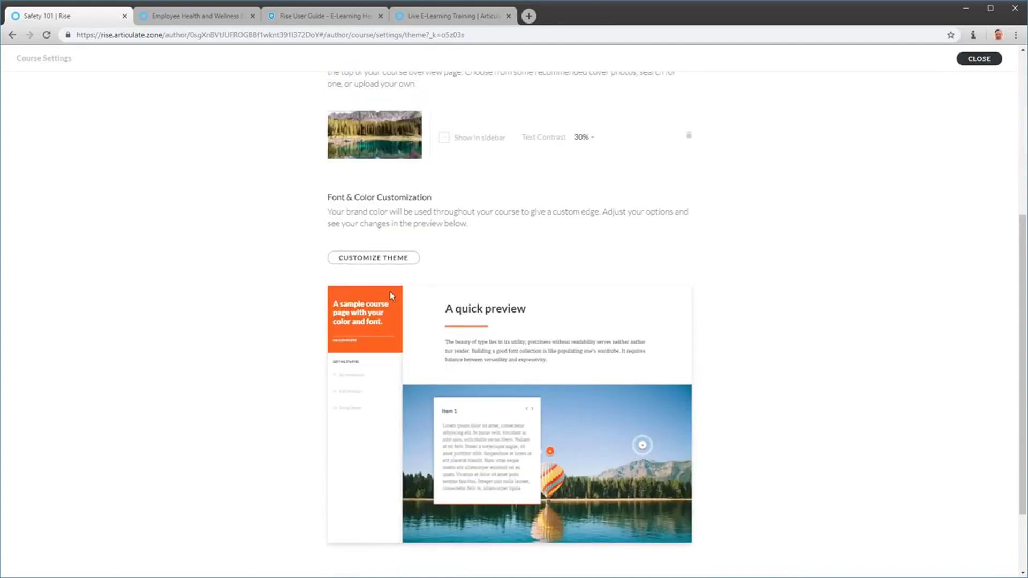
Step: Customize the theme with the green accent color and look at the custom color picker without entering another color
{"action": "left_click", "coordinate": [388, 259]}
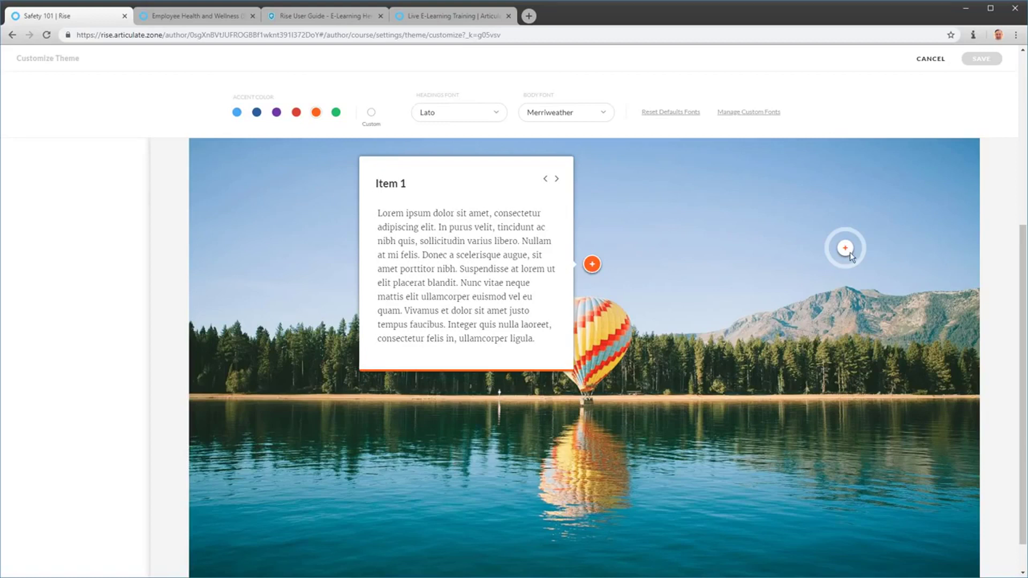
{"action": "left_click", "coordinate": [336, 114]}
{"action": "left_click", "coordinate": [371, 113]}
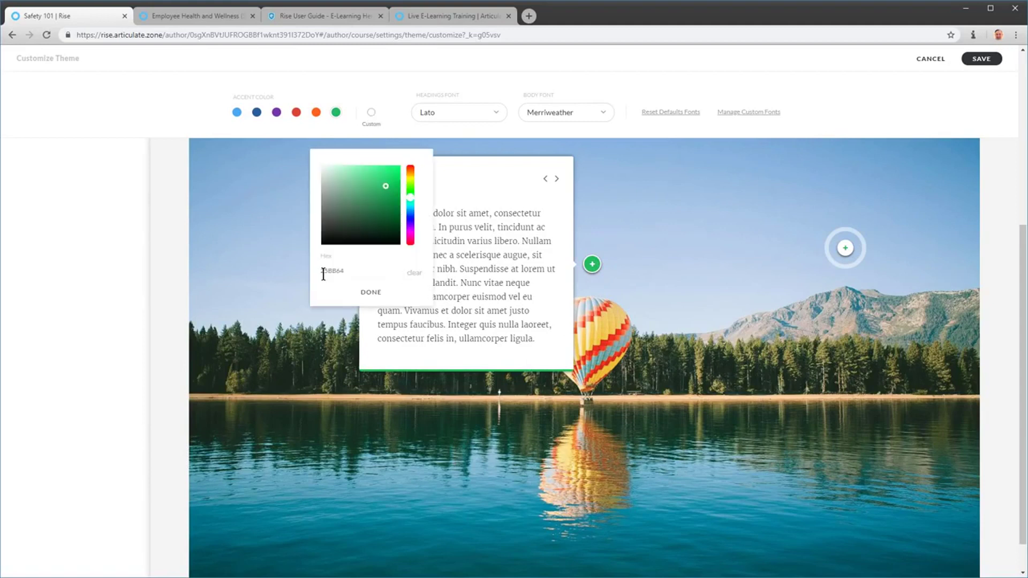
{"action": "left_click_drag", "start_coordinate": [352, 271], "coordinate": [317, 273]}
{"action": "left_click", "coordinate": [634, 152]}
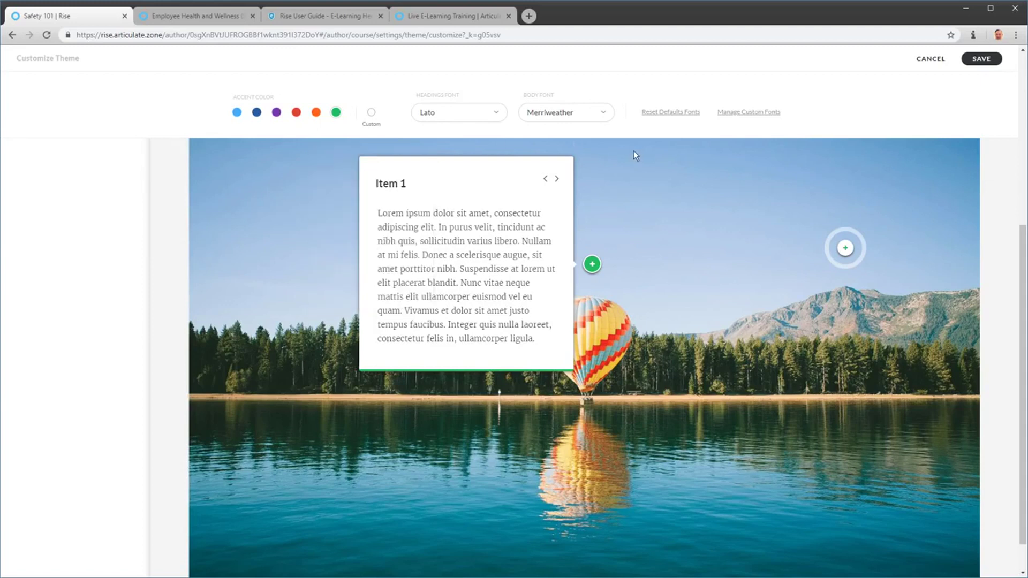
Step: Look through the default fonts available for the theme's headings and body text without changing either font
{"action": "left_click", "coordinate": [498, 114]}
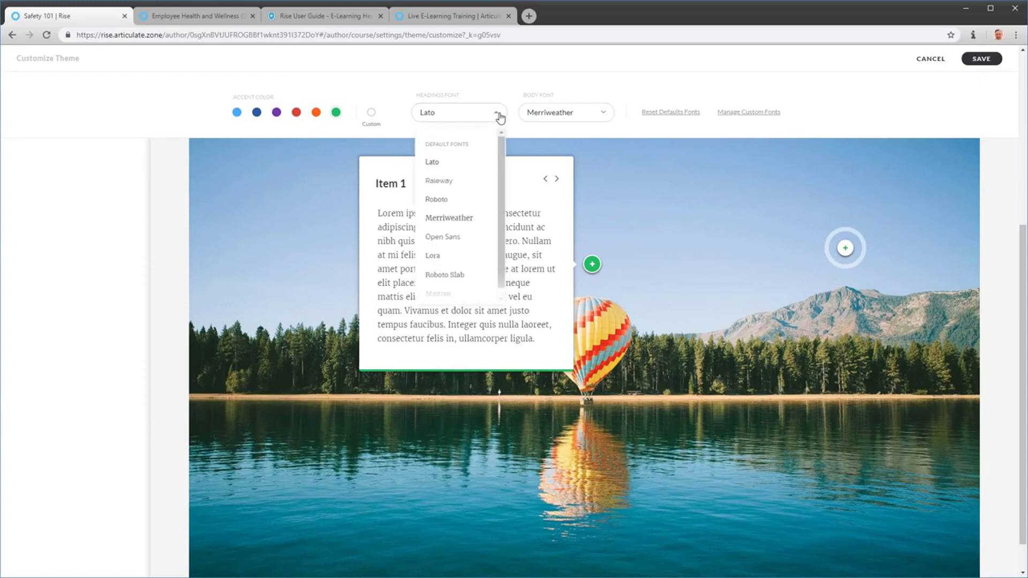
{"action": "left_click", "coordinate": [603, 119]}
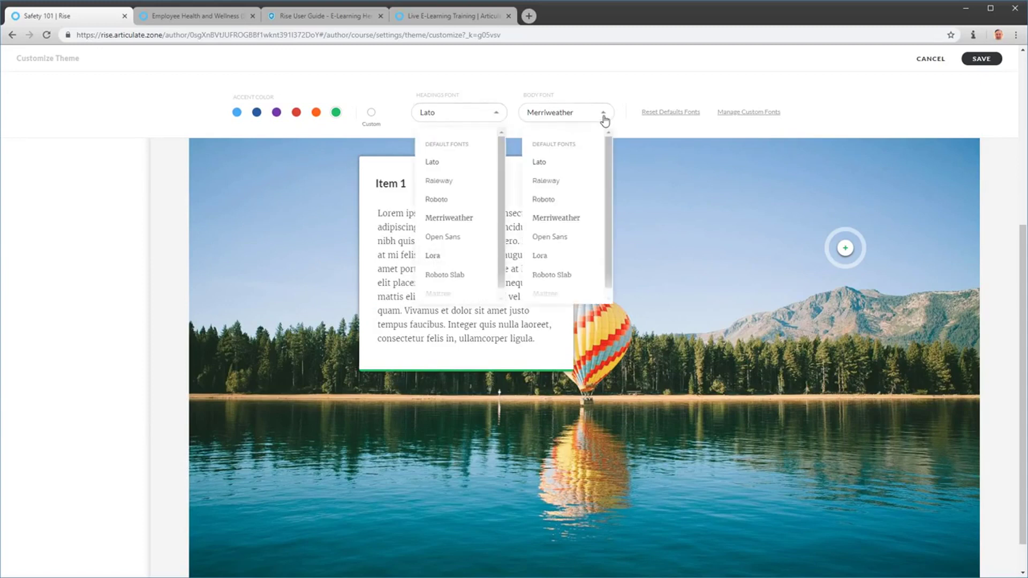
{"action": "left_click", "coordinate": [603, 117]}
{"action": "left_click", "coordinate": [497, 116]}
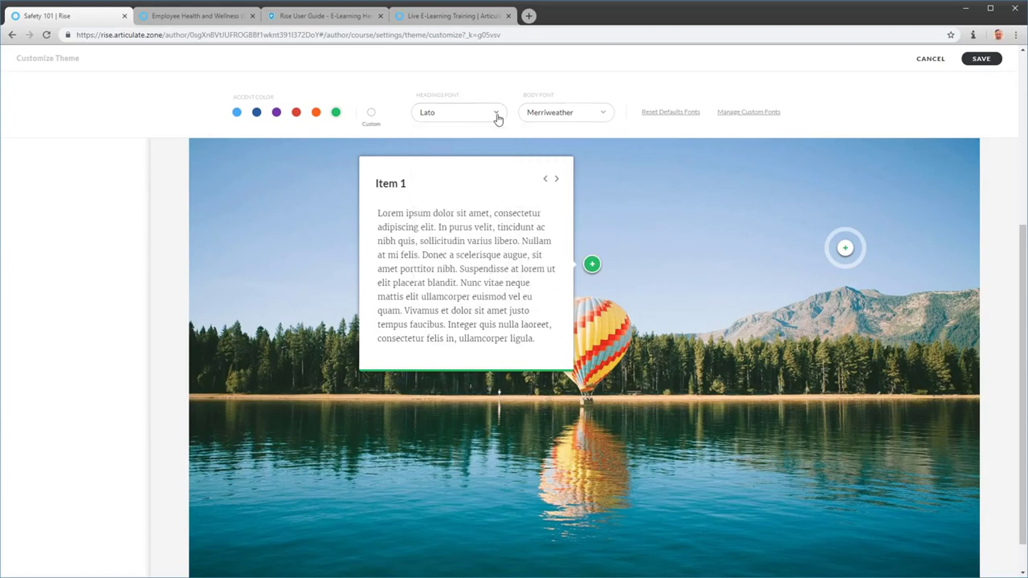
Step: Look at the upload form for custom theme fonts and close it without adding a font
{"action": "left_click", "coordinate": [747, 115]}
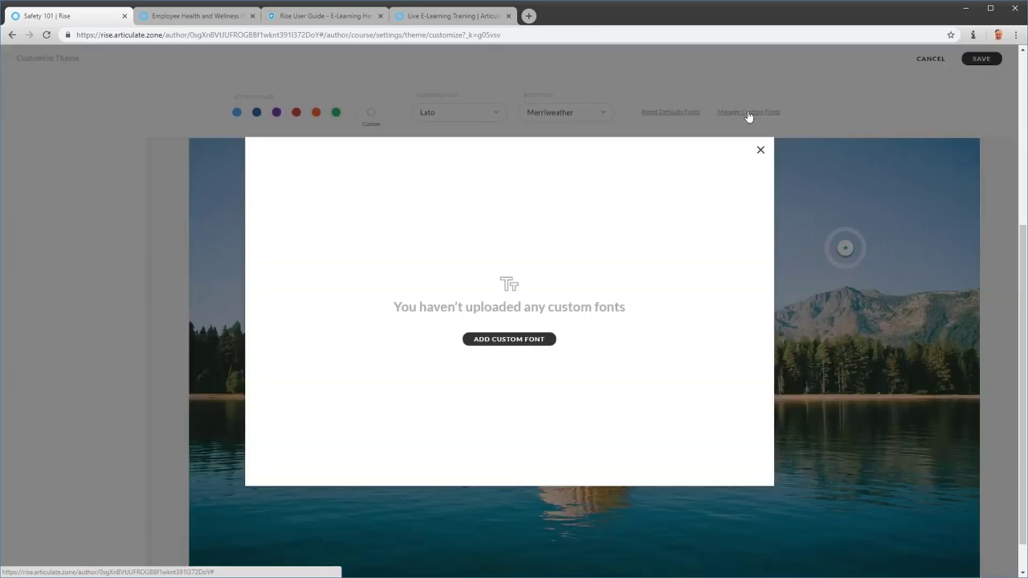
{"action": "left_click", "coordinate": [504, 340]}
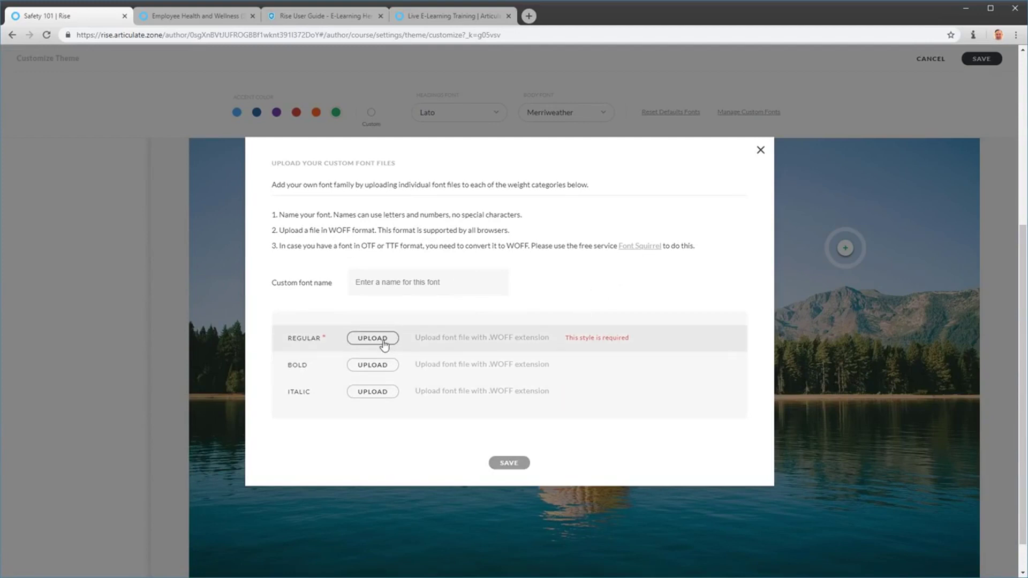
{"action": "left_click", "coordinate": [760, 150]}
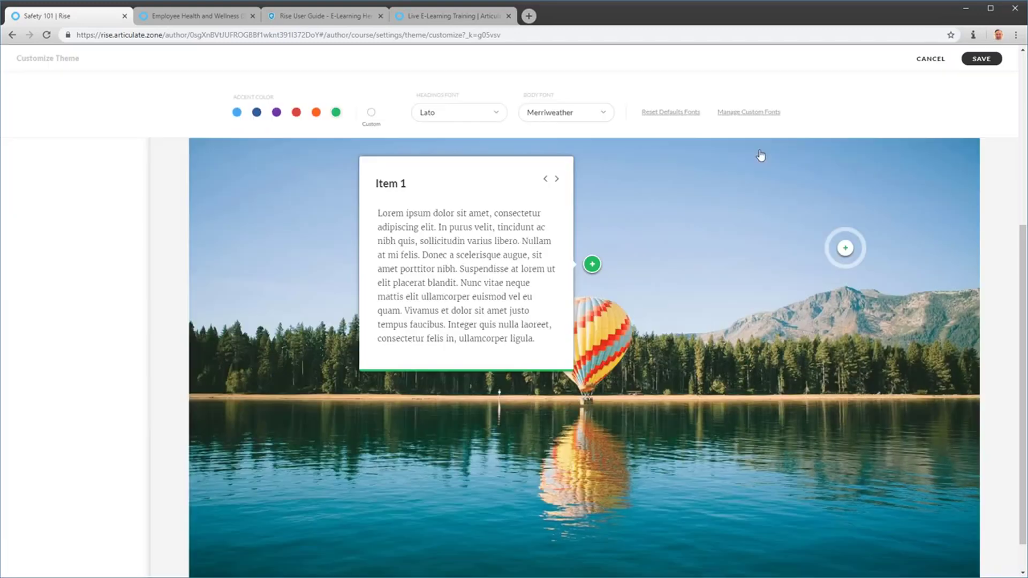
Step: Discard the theme customization and leave the course settings for the Safety 101 course outline
{"action": "left_click", "coordinate": [494, 113]}
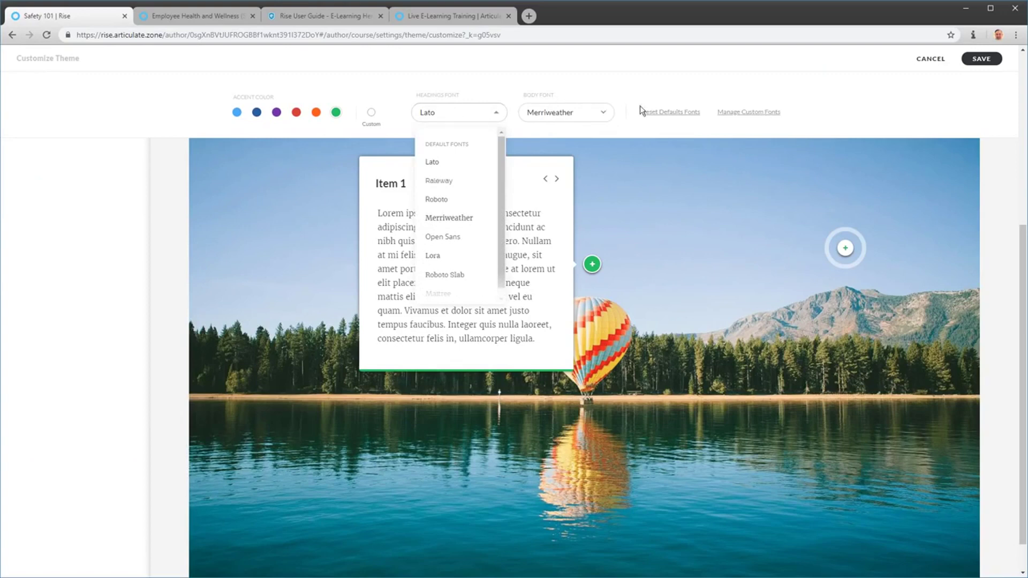
{"action": "left_click", "coordinate": [931, 59]}
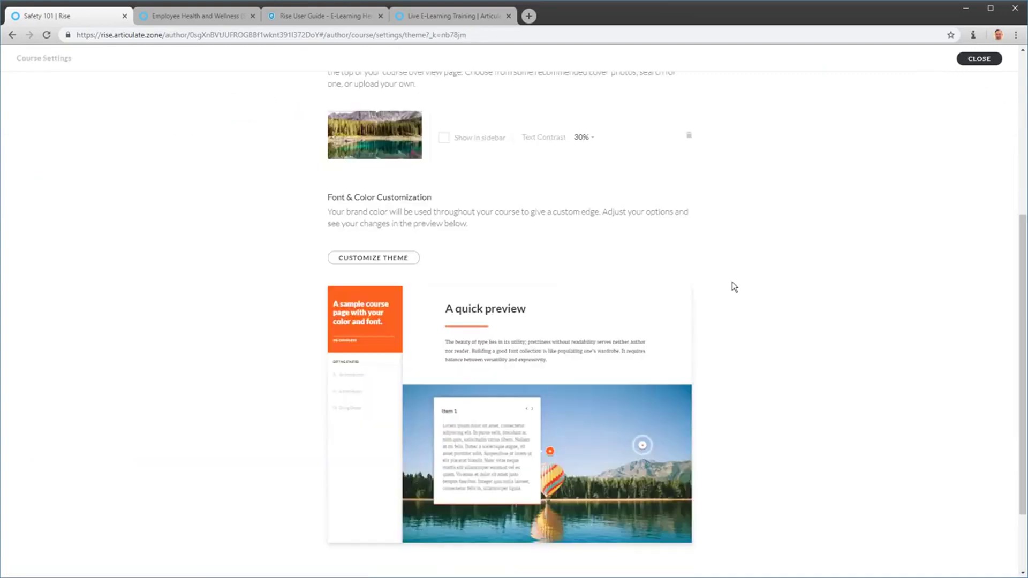
{"action": "scroll", "coordinate": [731, 282], "scroll_direction": "up", "scroll_amount": 4}
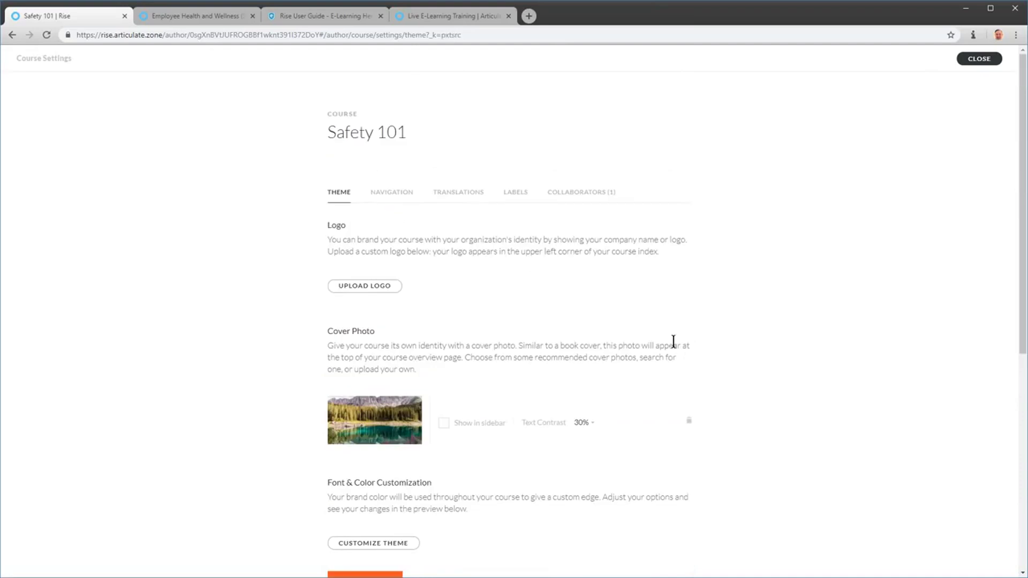
{"action": "left_click", "coordinate": [983, 60]}
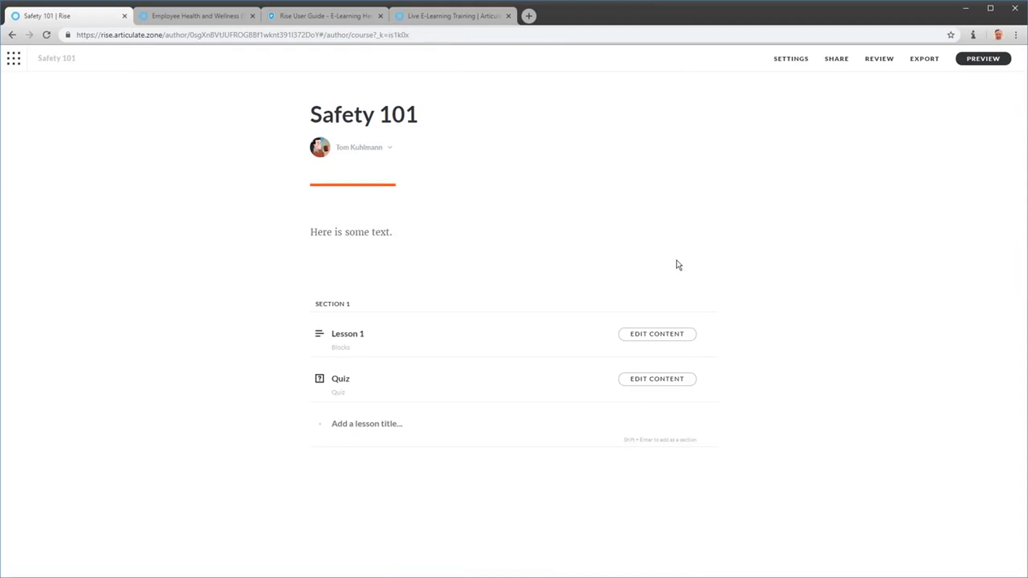
Step: In the Safety 101 export settings, look over the LMS standards and set the export type to Web
{"action": "left_click", "coordinate": [913, 60]}
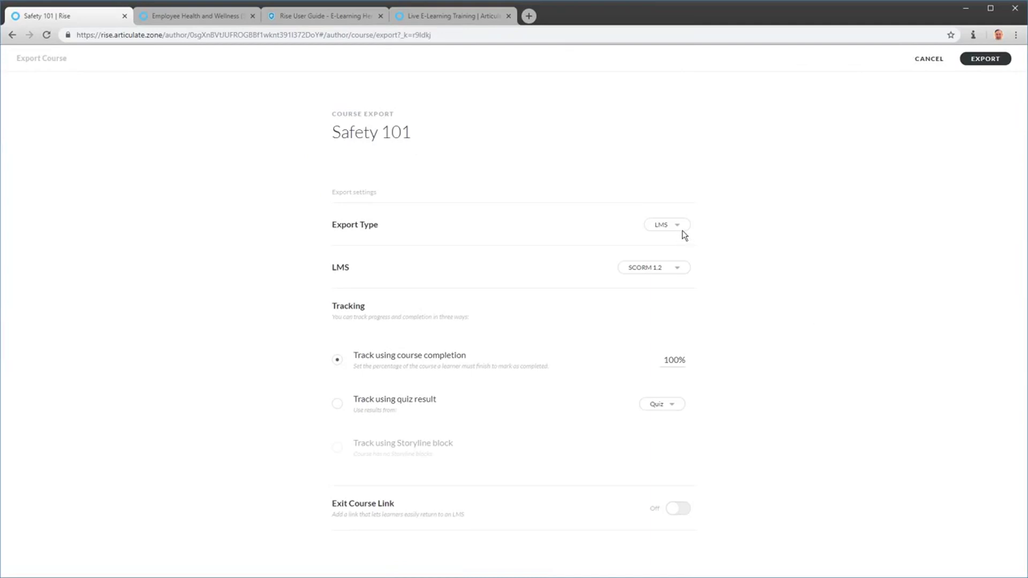
{"action": "left_click", "coordinate": [678, 268]}
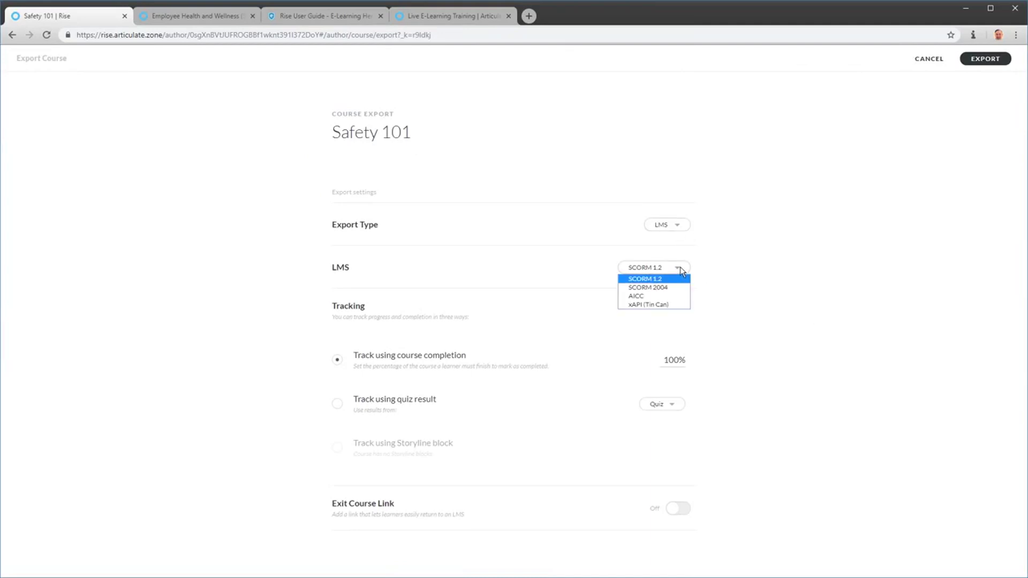
{"action": "left_click", "coordinate": [780, 309]}
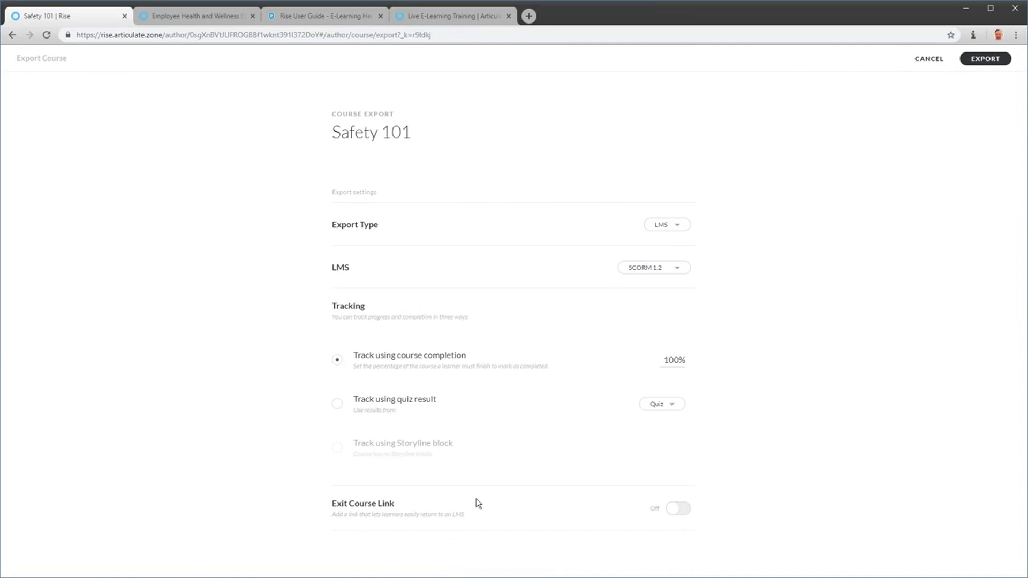
{"action": "left_click", "coordinate": [678, 226]}
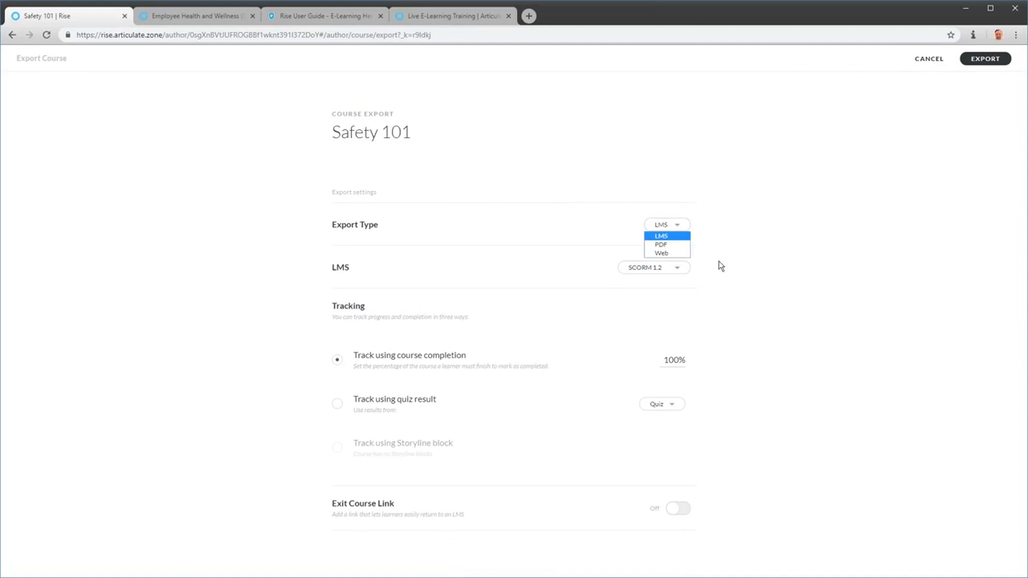
{"action": "left_click", "coordinate": [662, 252]}
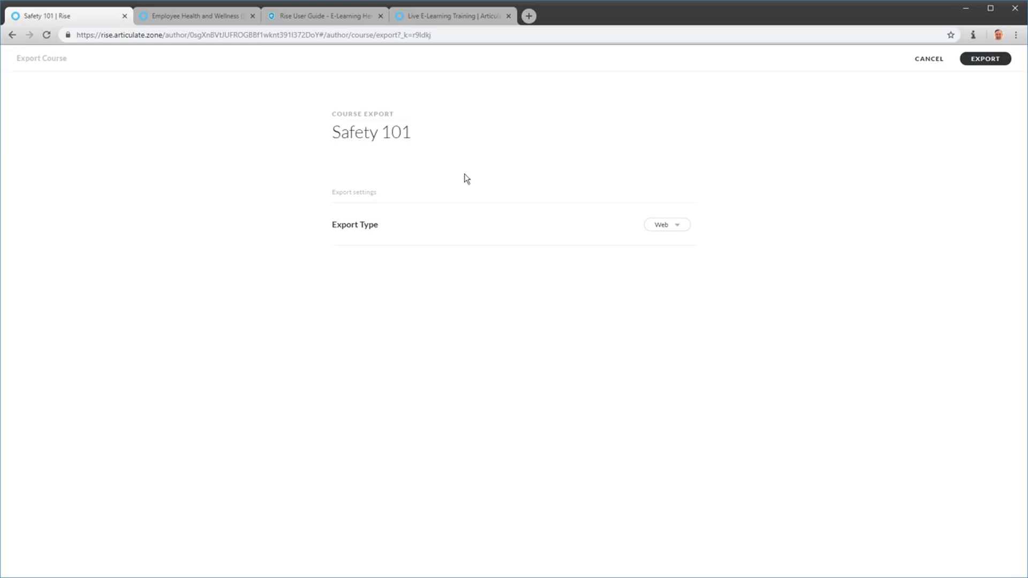
Step: Switch to the Live E-Learning Training page to view the December 2018 Rise webinar sessions
{"action": "left_click", "coordinate": [455, 15]}
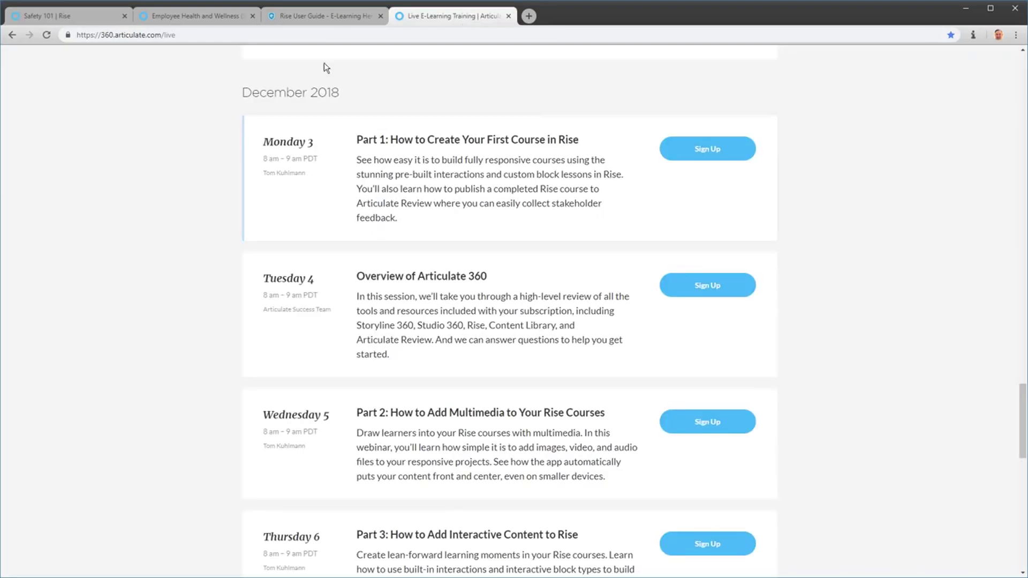